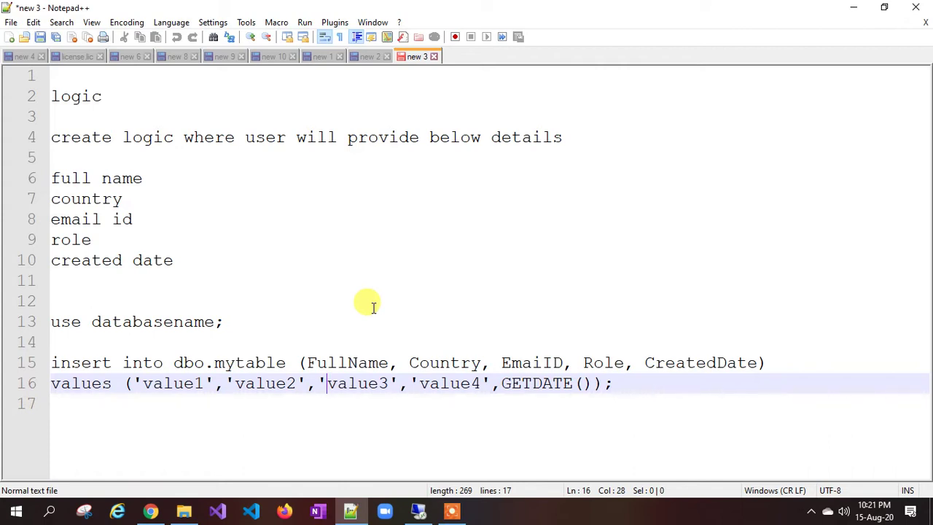
# Step: Highlight the user detail fields: full name, country, email id, role and created date
pyautogui.moveTo(52, 219); pyautogui.dragTo(140, 218)
pyautogui.click(60, 239)
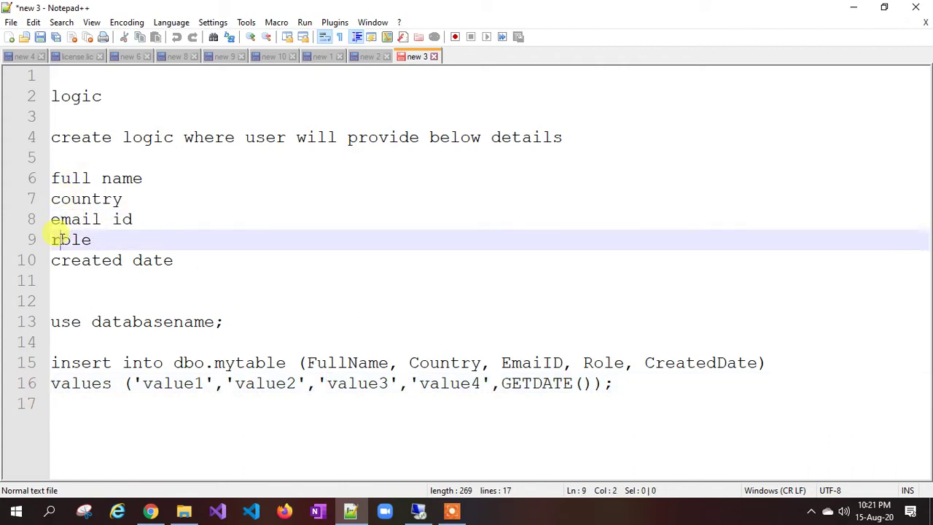
pyautogui.moveTo(61, 239); pyautogui.dragTo(91, 239)
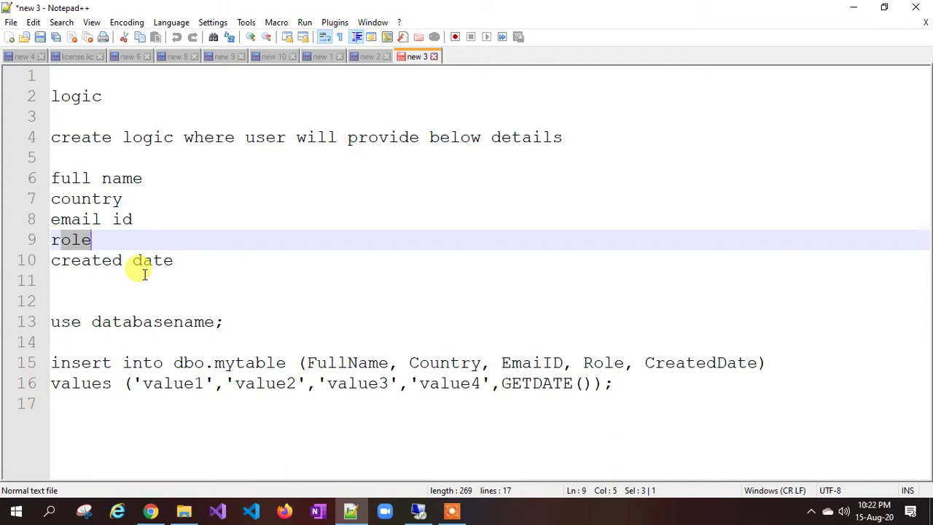
pyautogui.moveTo(143, 179); pyautogui.dragTo(71, 178)
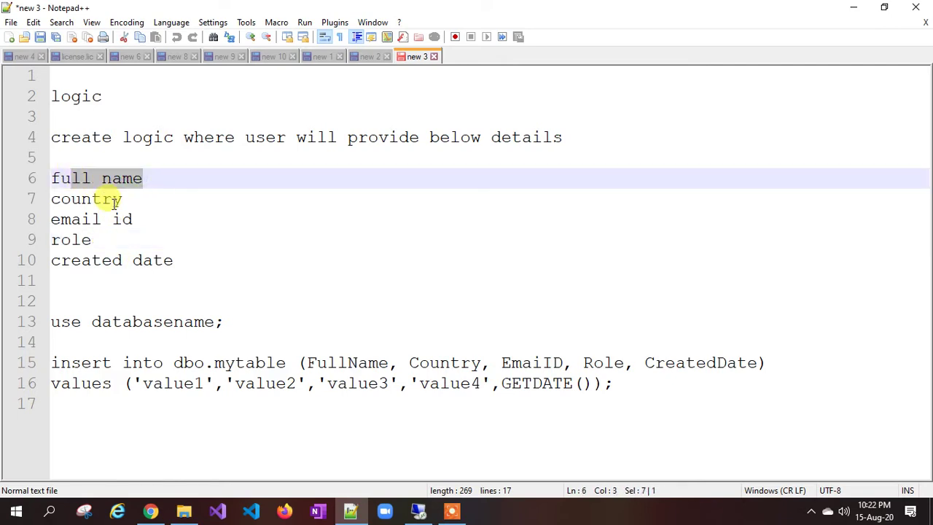
pyautogui.moveTo(122, 199); pyautogui.dragTo(69, 202)
pyautogui.moveTo(143, 221); pyautogui.dragTo(70, 245)
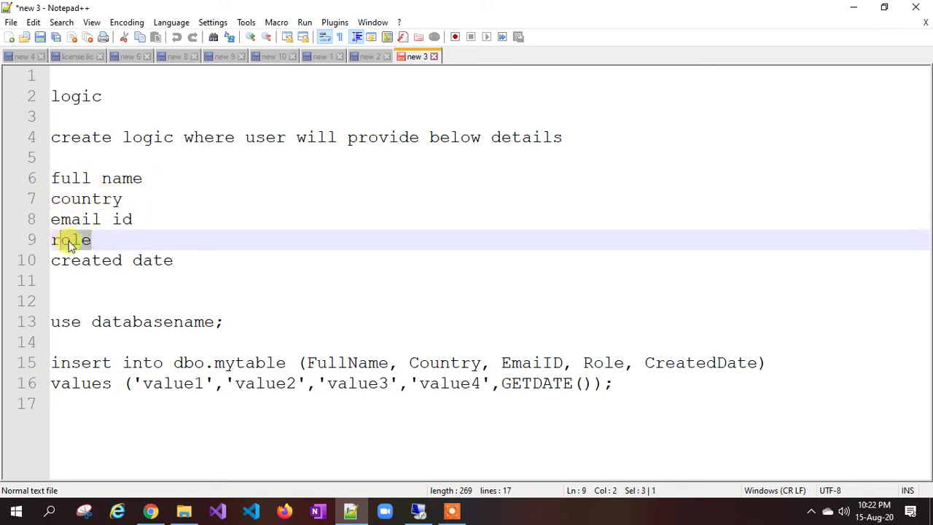
pyautogui.click(142, 261)
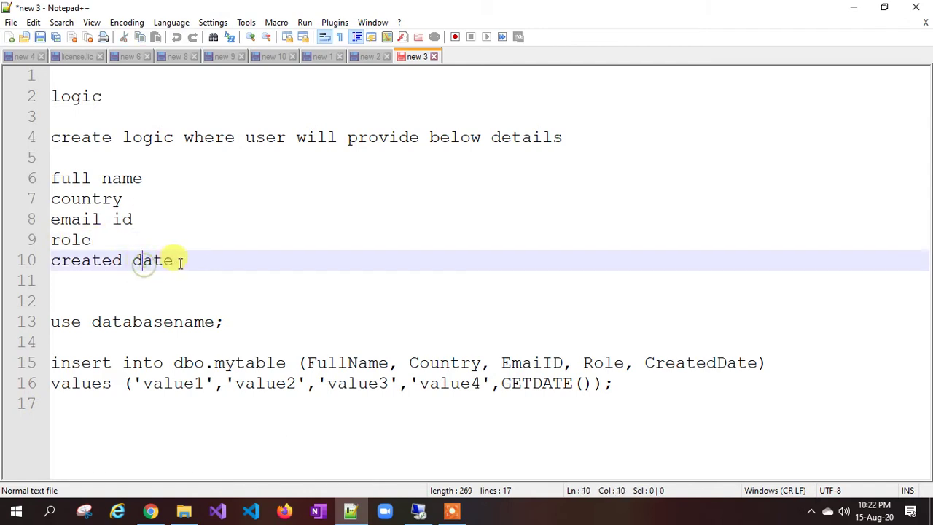
pyautogui.doubleClick(175, 260)
pyautogui.moveTo(93, 241); pyautogui.dragTo(52, 183)
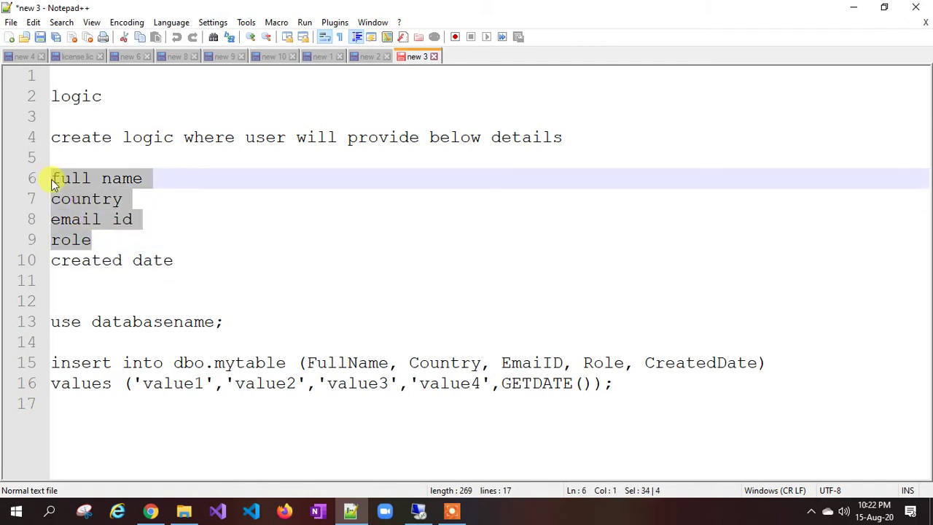
pyautogui.click(58, 199)
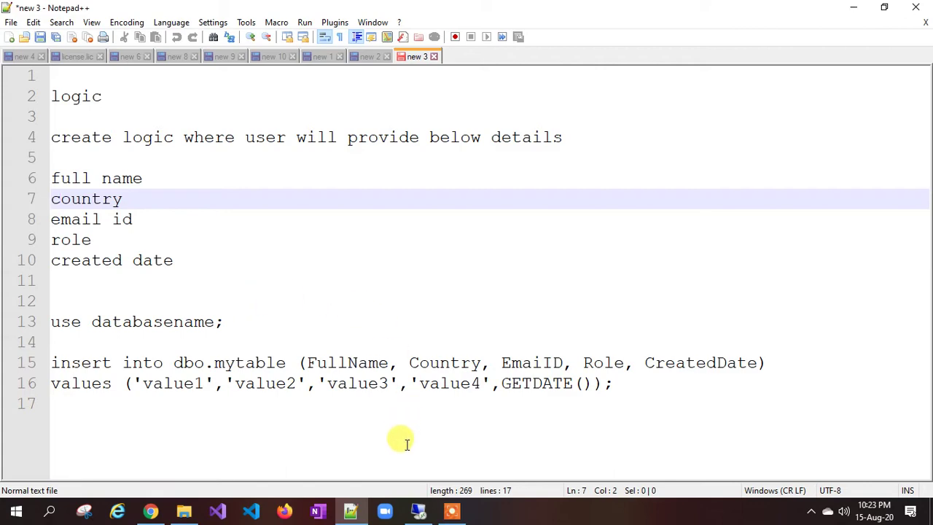
# Step: In SSMS, expand Databases > API-Monitoring-DB > Tables down to dbo.mytable
pyautogui.click(417, 512)
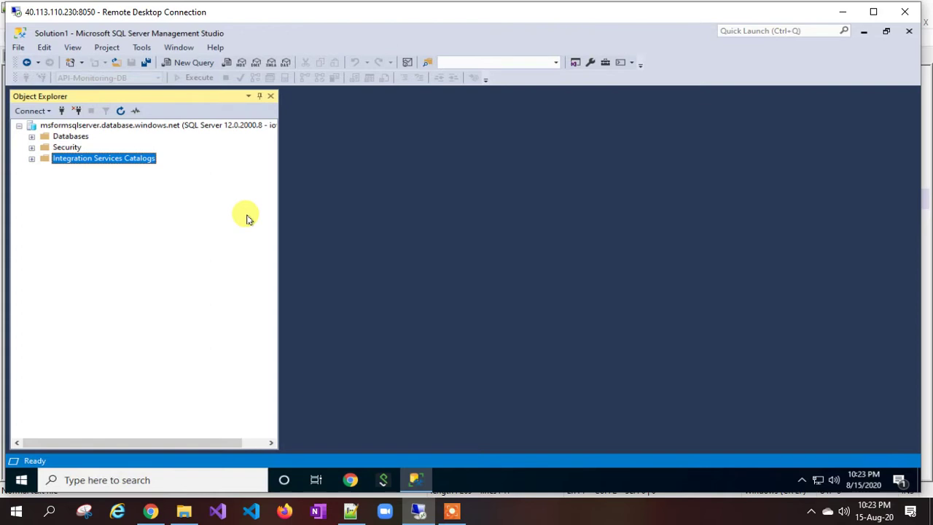
pyautogui.click(31, 139)
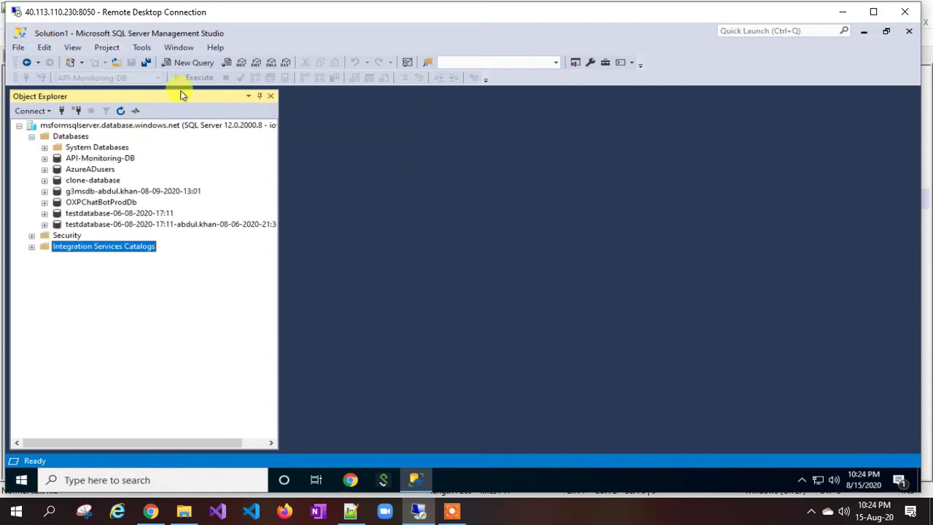
pyautogui.click(46, 158)
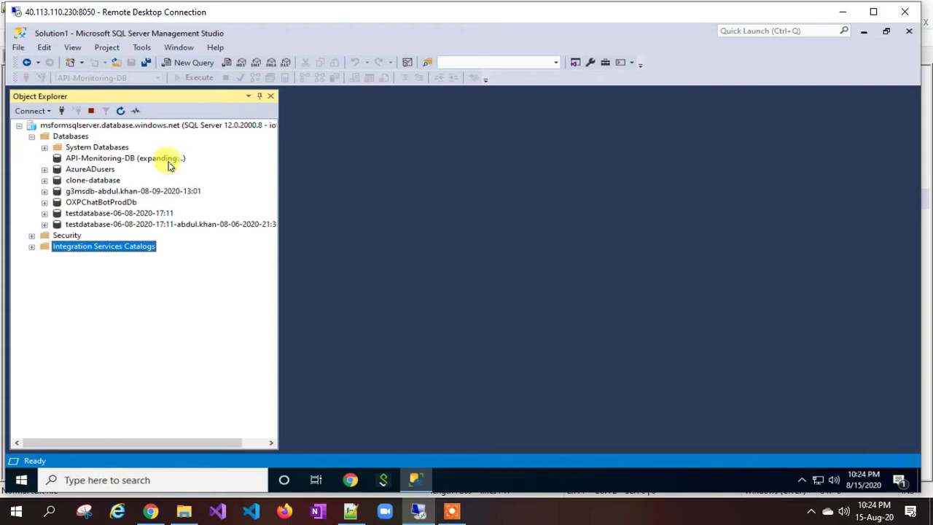
pyautogui.click(58, 180)
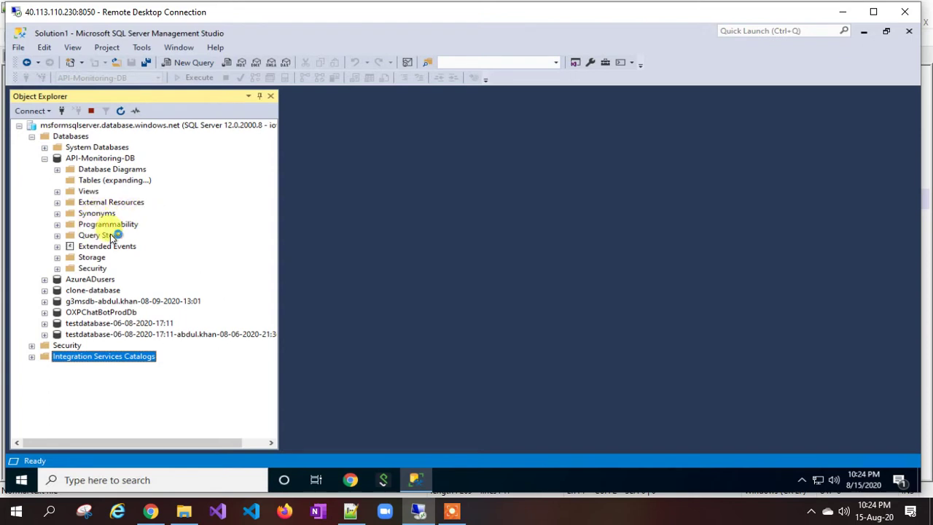
pyautogui.click(109, 236)
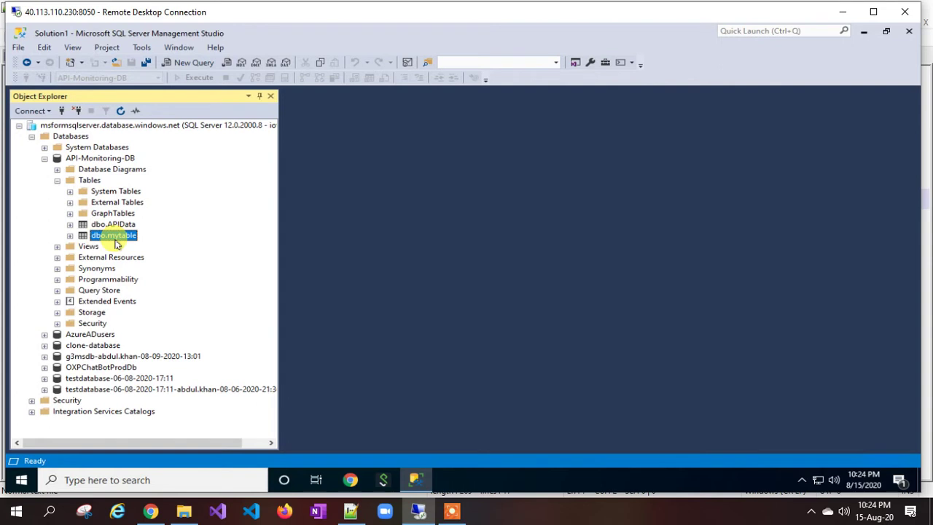
# Step: Run 'select * from mytable' as a new query against API-Monitoring-DB
pyautogui.click(83, 159)
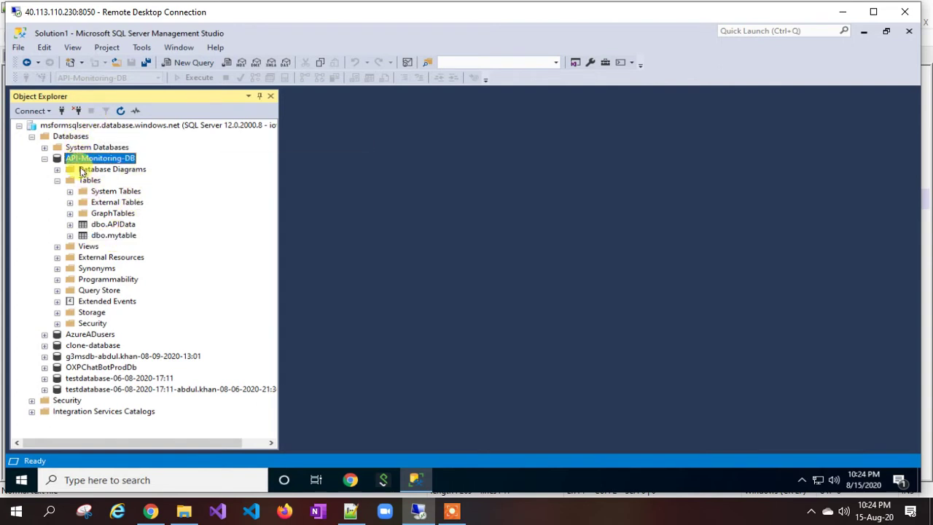
pyautogui.rightClick(83, 159)
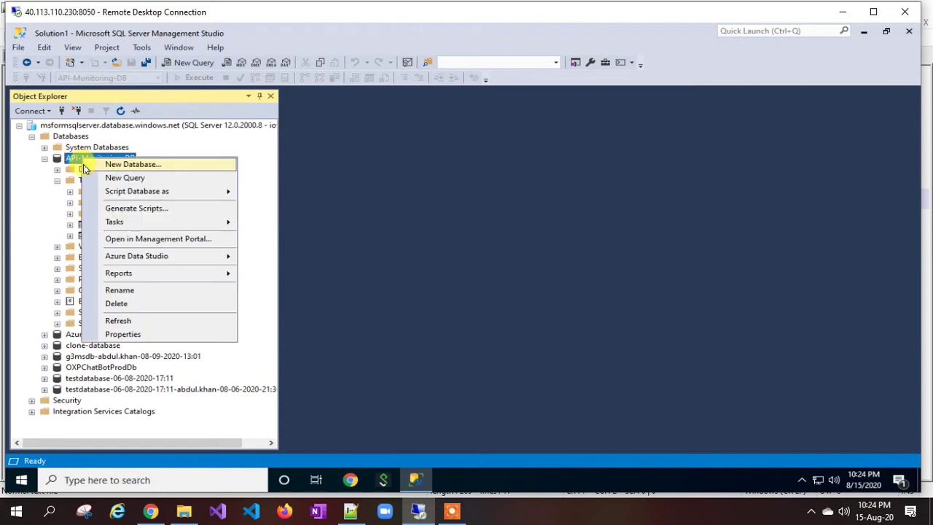
pyautogui.click(113, 179)
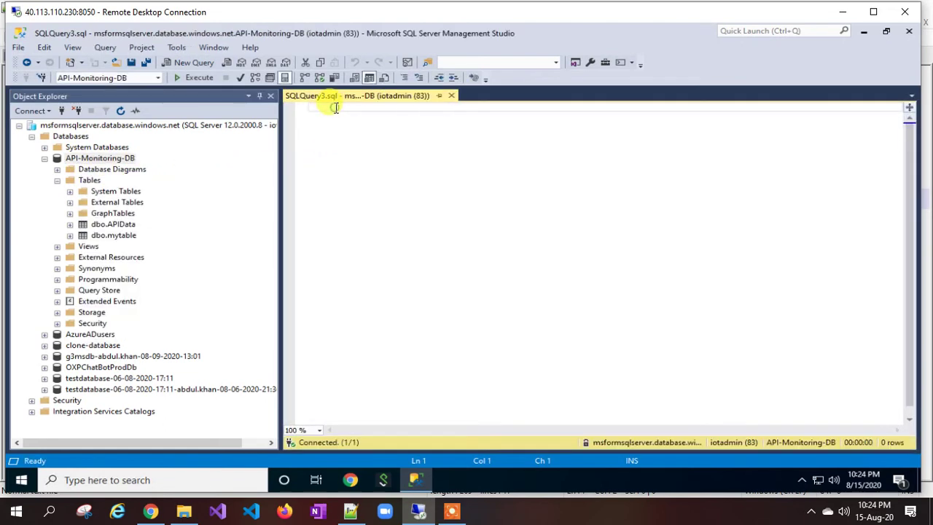
pyautogui.write('select *')
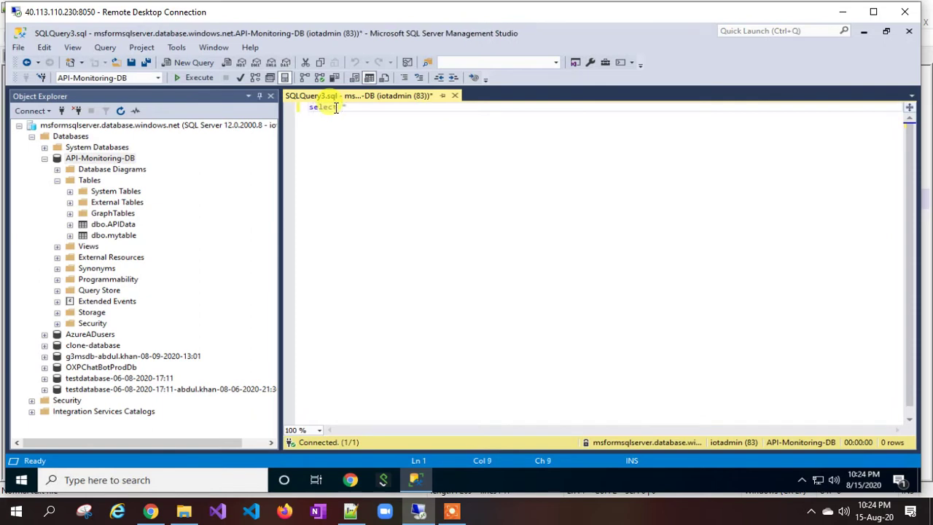
pyautogui.write(' from mytable')
pyautogui.click(193, 77)
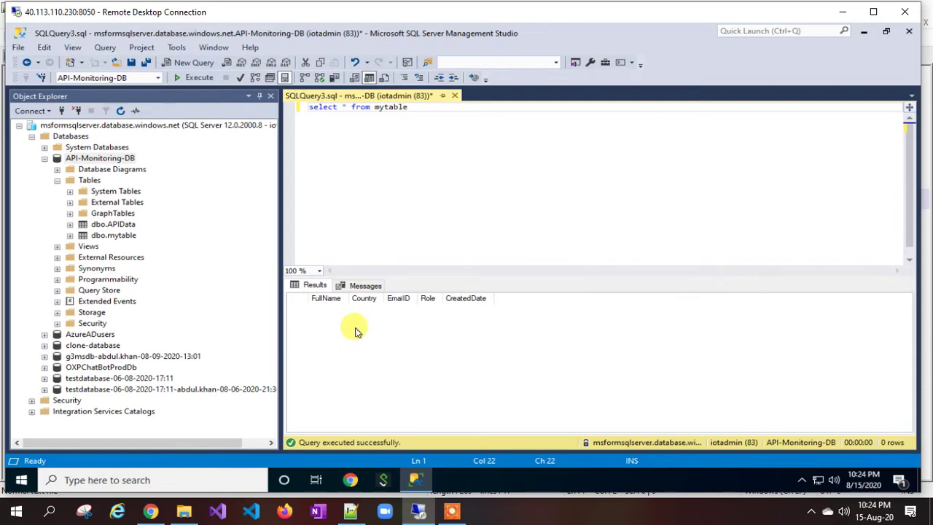
pyautogui.click(150, 511)
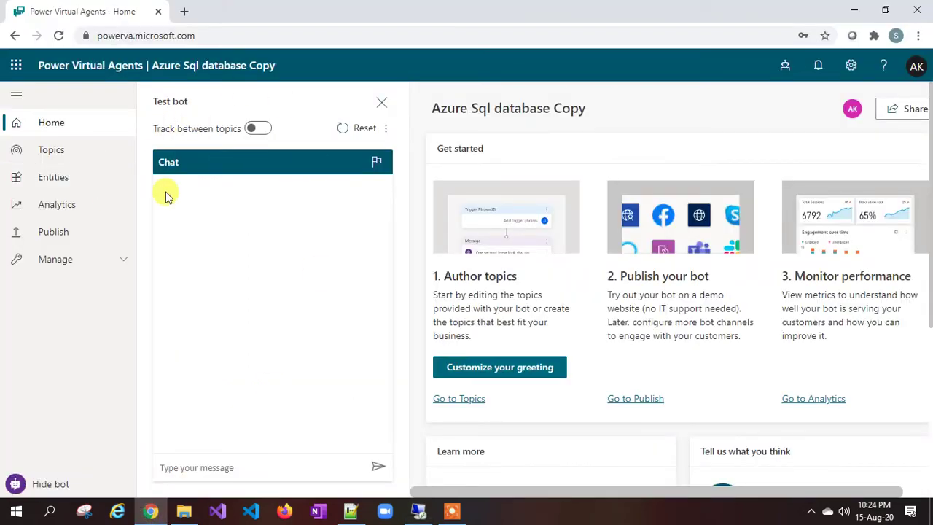
# Step: Start a new bot topic named 'mytopic'
pyautogui.click(41, 154)
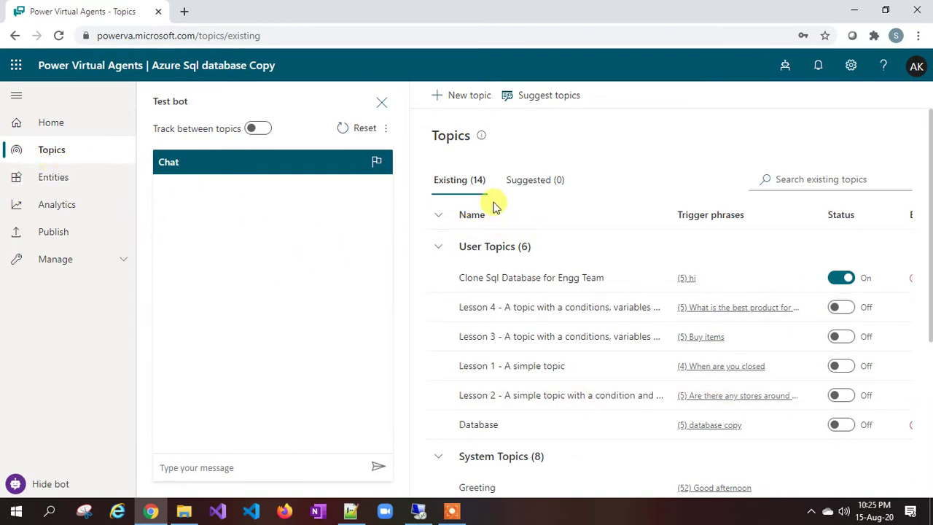
pyautogui.click(467, 98)
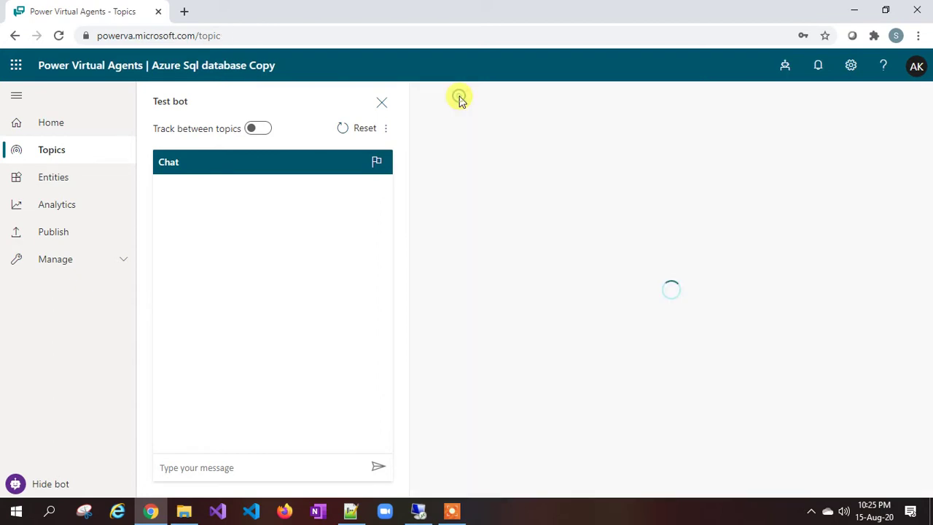
pyautogui.click(46, 485)
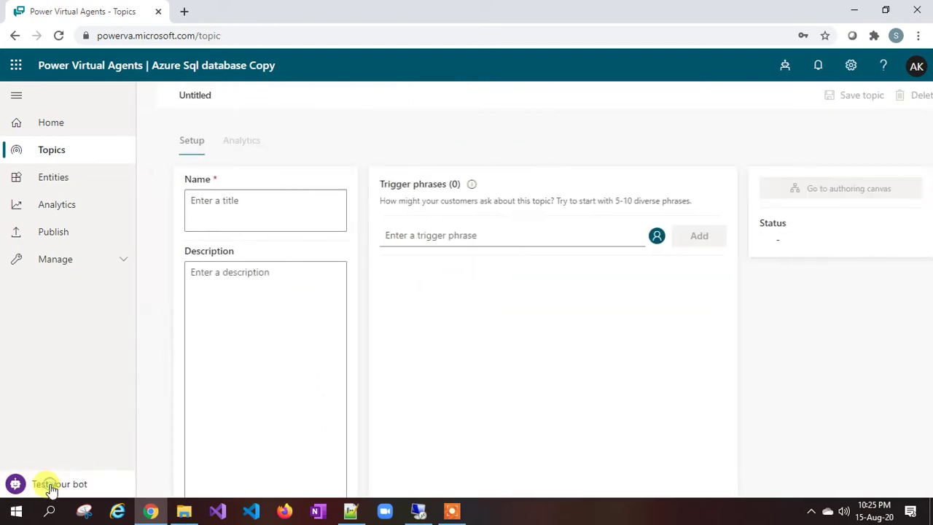
pyautogui.click(250, 209)
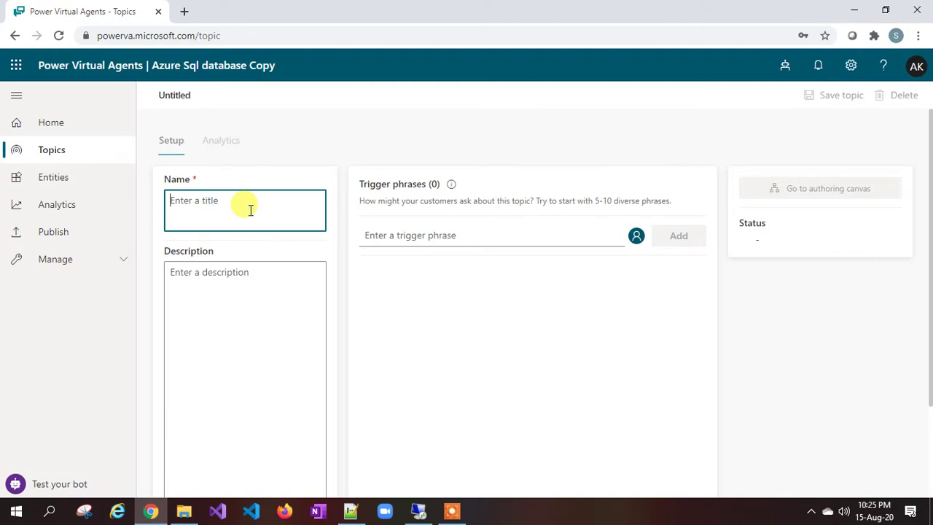
pyautogui.write('mytopic')
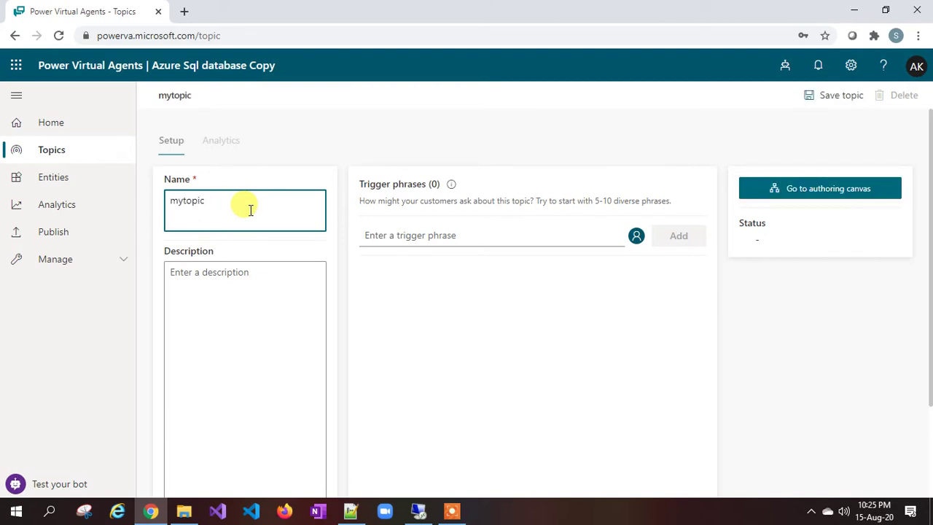
# Step: Add trigger phrases 'i want to create user', 'create user', 'please create user', 'i need user', then save
pyautogui.click(428, 235)
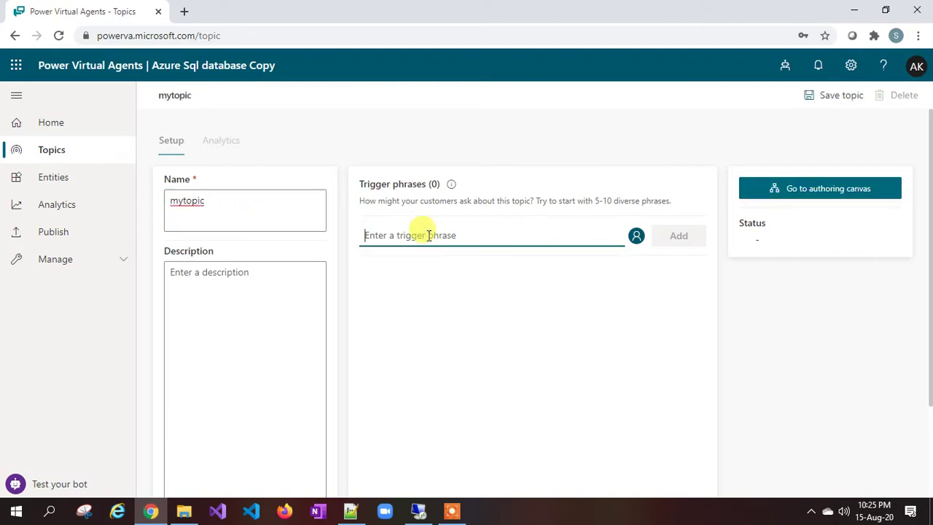
pyautogui.write('i wnat ')
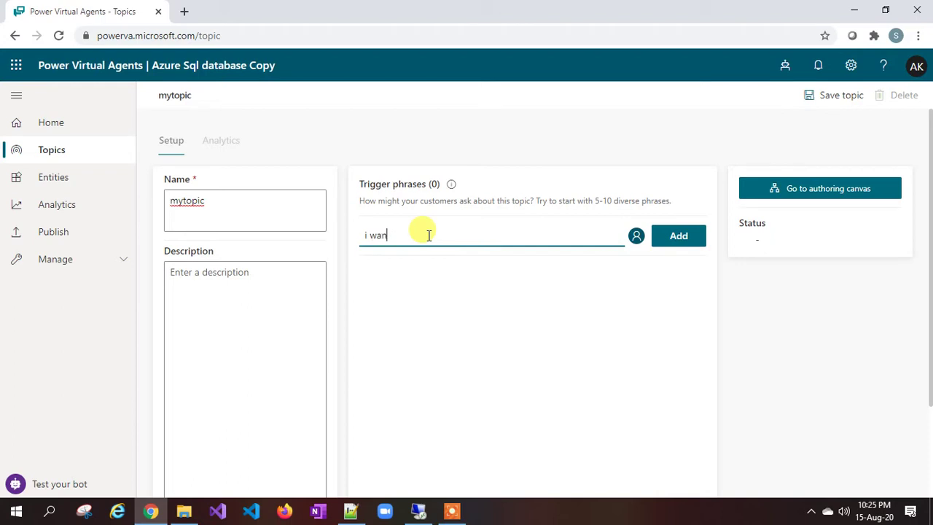
pyautogui.write('t to create user')
pyautogui.press('Return')
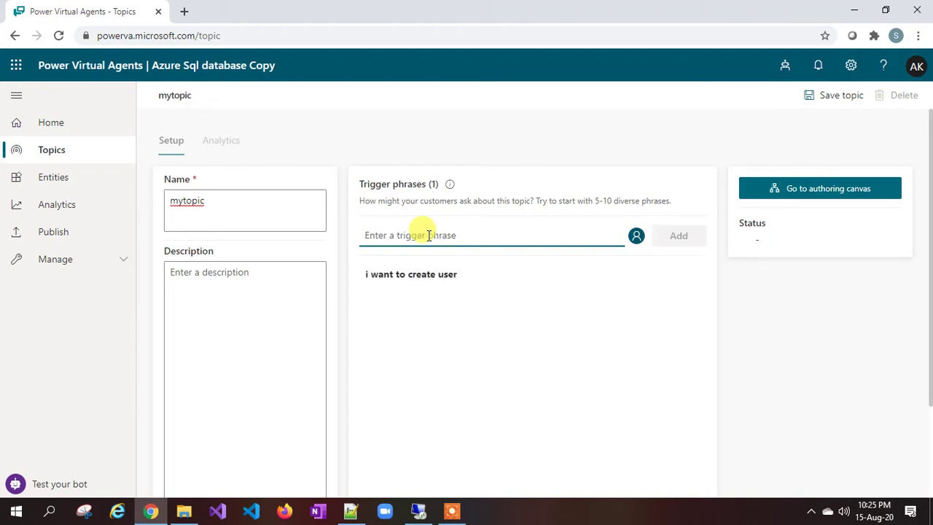
pyautogui.write('create user')
pyautogui.press('Return')
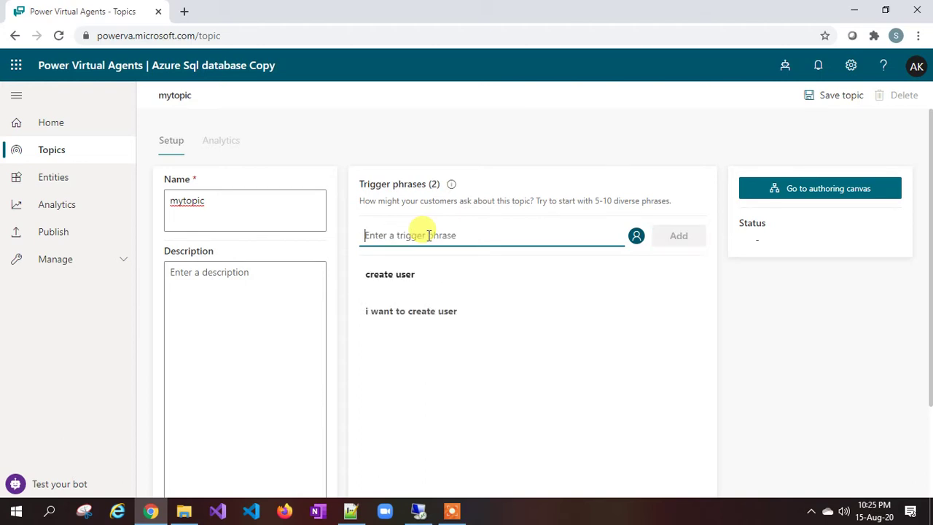
pyautogui.write('please create')
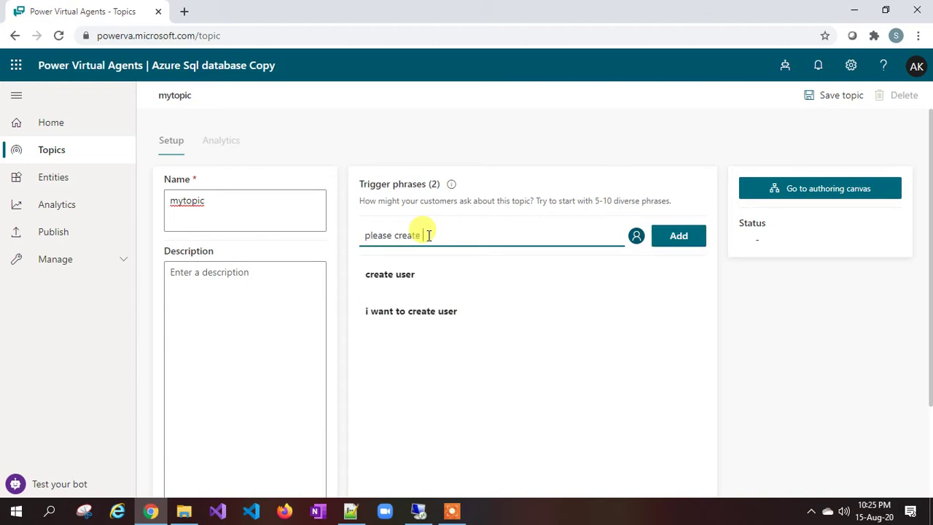
pyautogui.write(' user')
pyautogui.press('Return')
pyautogui.write('i')
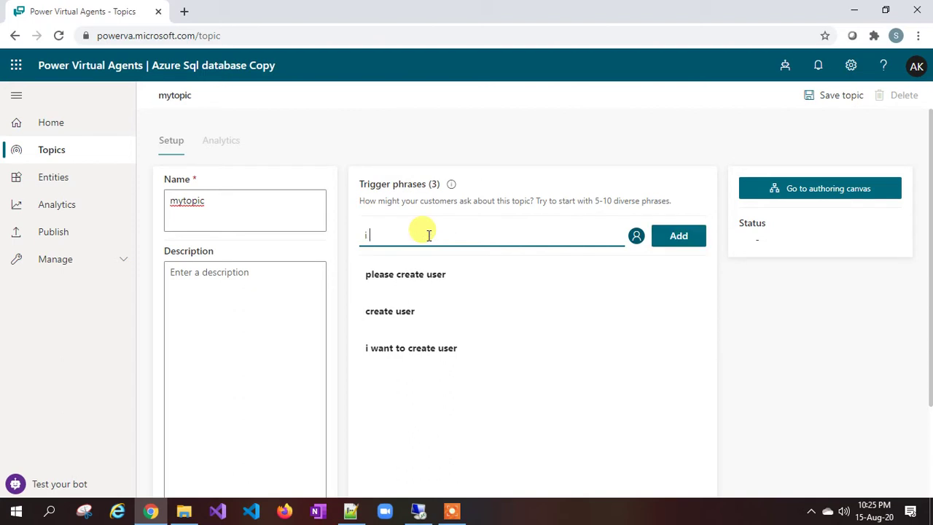
pyautogui.press('BackSpace')
pyautogui.write('i')
pyautogui.press('Return')
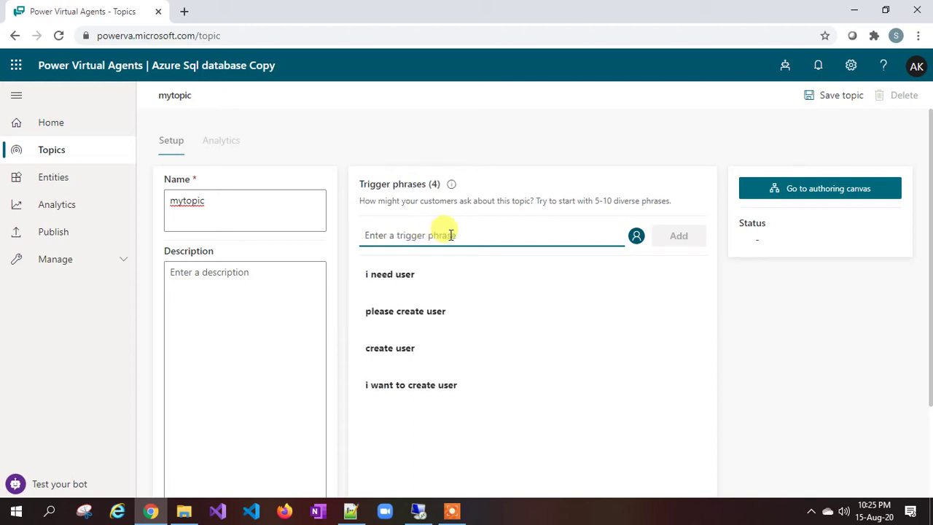
pyautogui.click(842, 97)
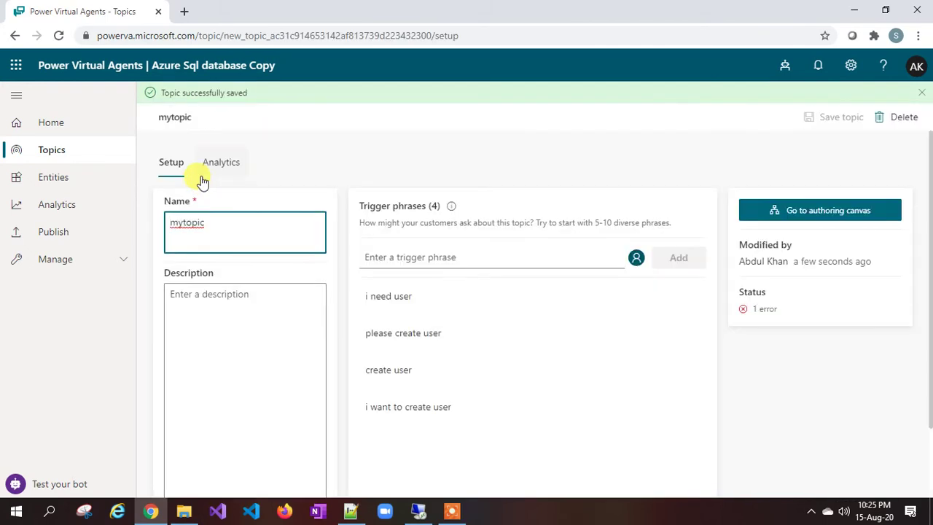
pyautogui.click(837, 216)
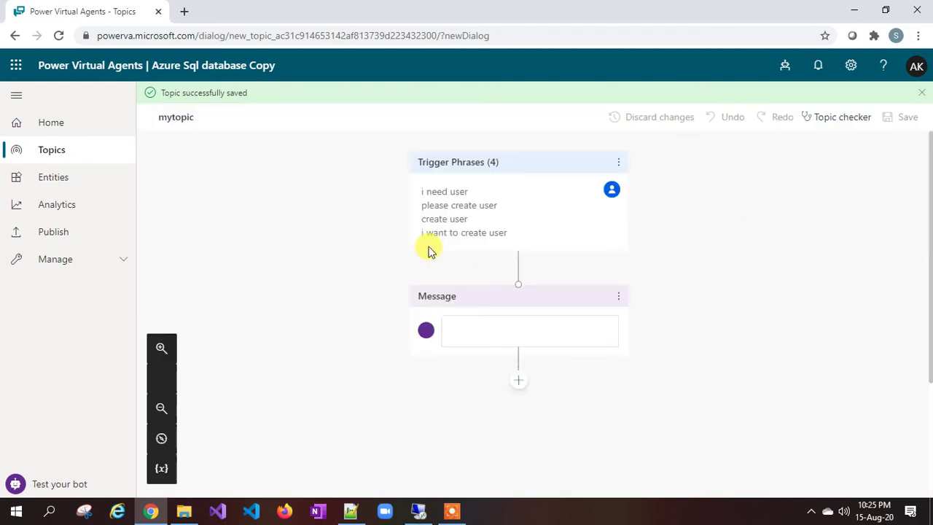
# Step: Delete the empty default Message node below mytopic's trigger phrases
pyautogui.click(587, 321)
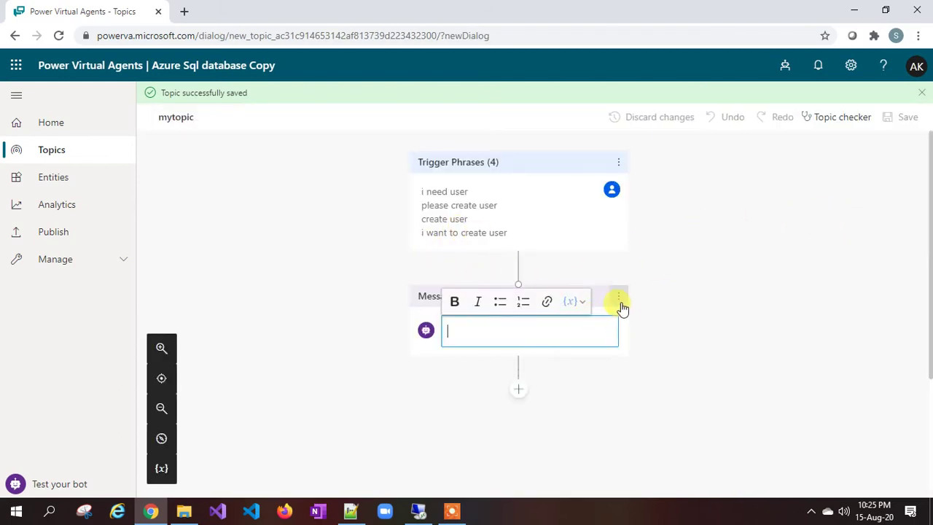
pyautogui.click(619, 299)
pyautogui.click(671, 299)
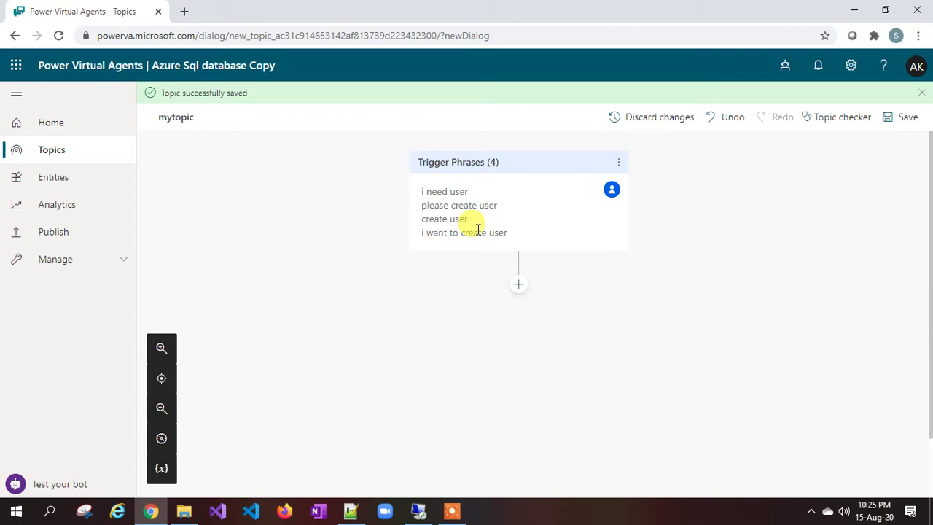
pyautogui.click(421, 192)
pyautogui.moveTo(421, 192); pyautogui.dragTo(492, 210)
pyautogui.click(495, 223)
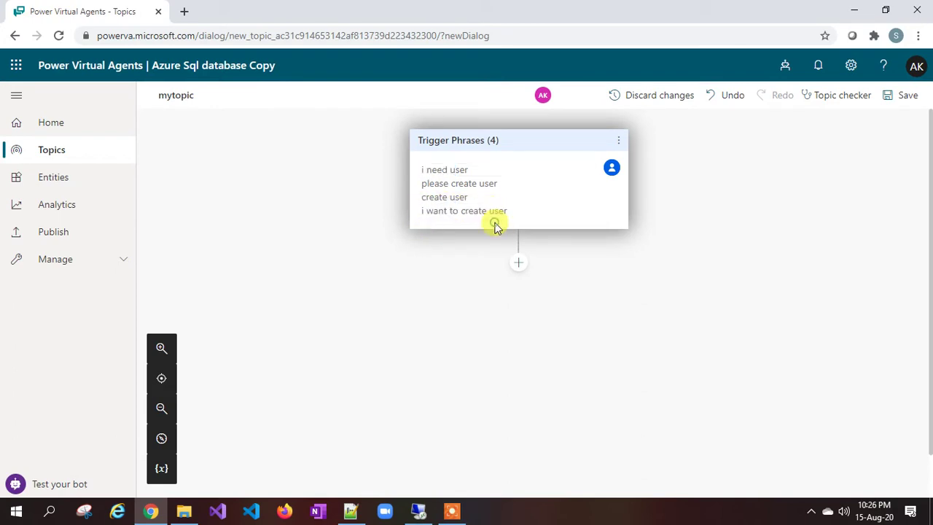
# Step: Add question 'OK, Please provide full name', saving the user's entire response as Varfullname
pyautogui.click(518, 264)
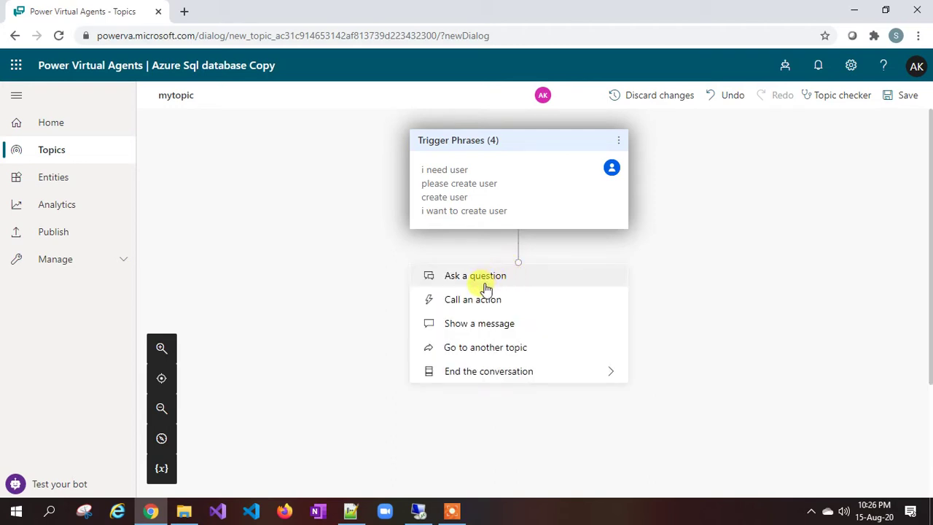
pyautogui.click(485, 287)
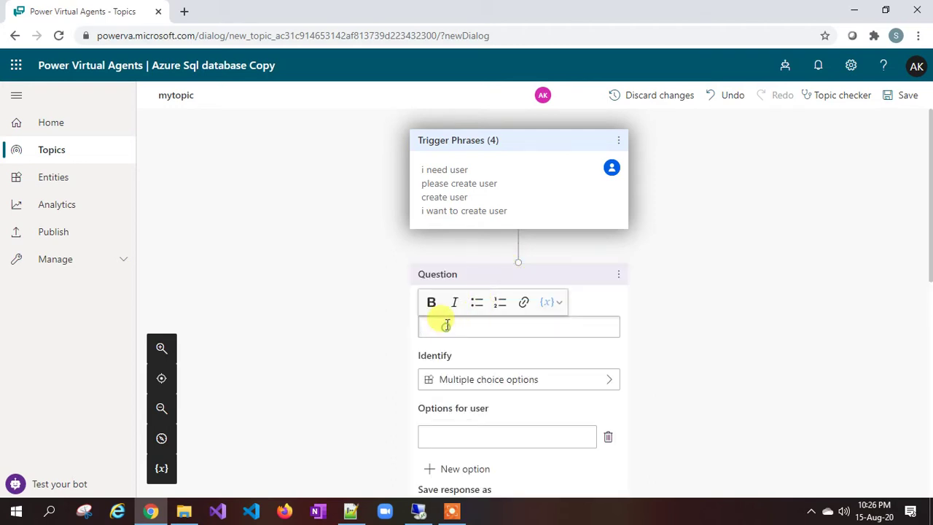
pyautogui.click(446, 325)
pyautogui.write('Ok. Please provide full name')
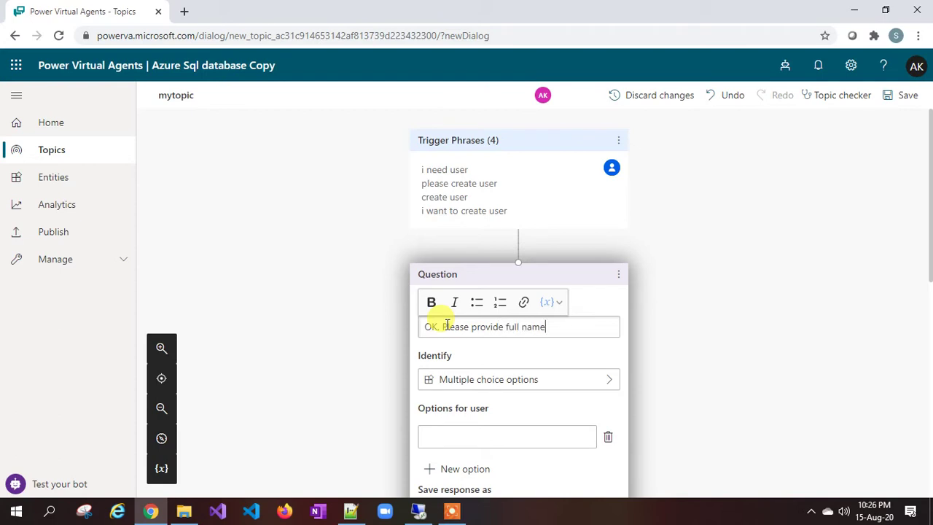
pyautogui.scroll(-2, 445, 324)
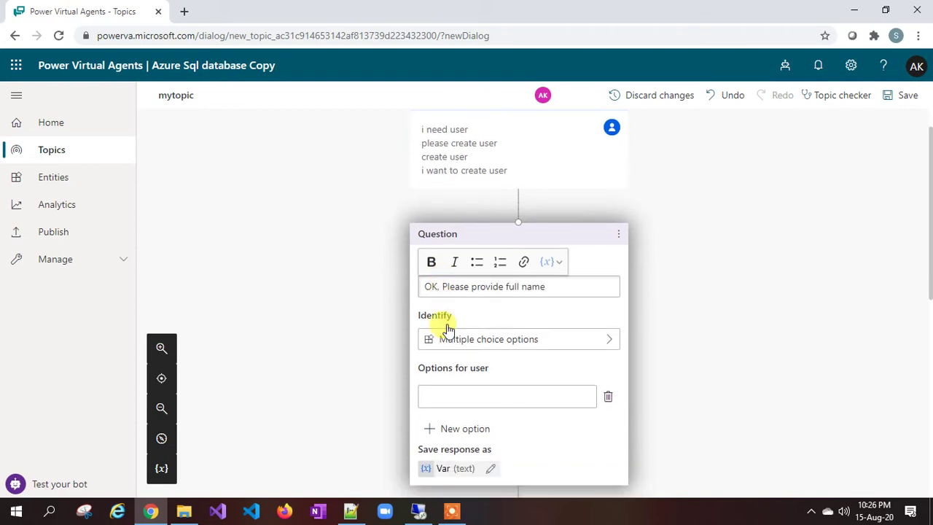
pyautogui.click(503, 314)
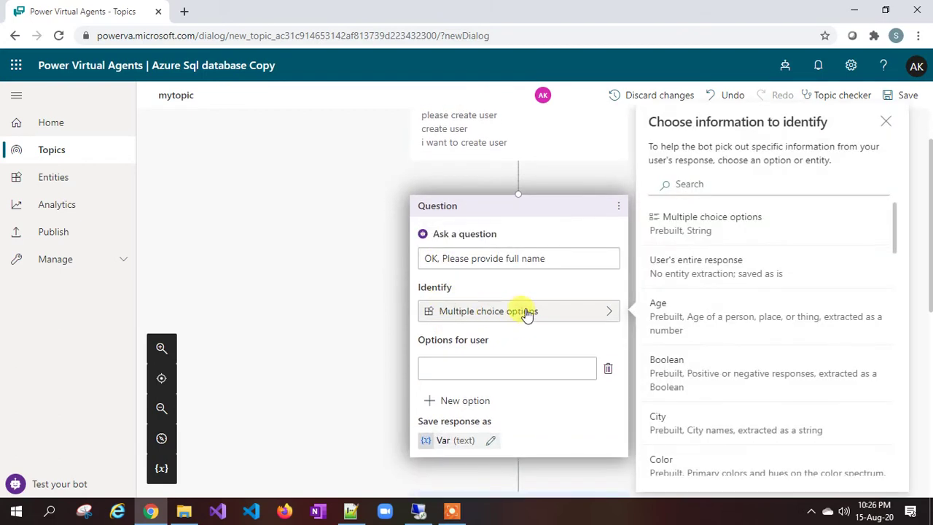
pyautogui.click(702, 266)
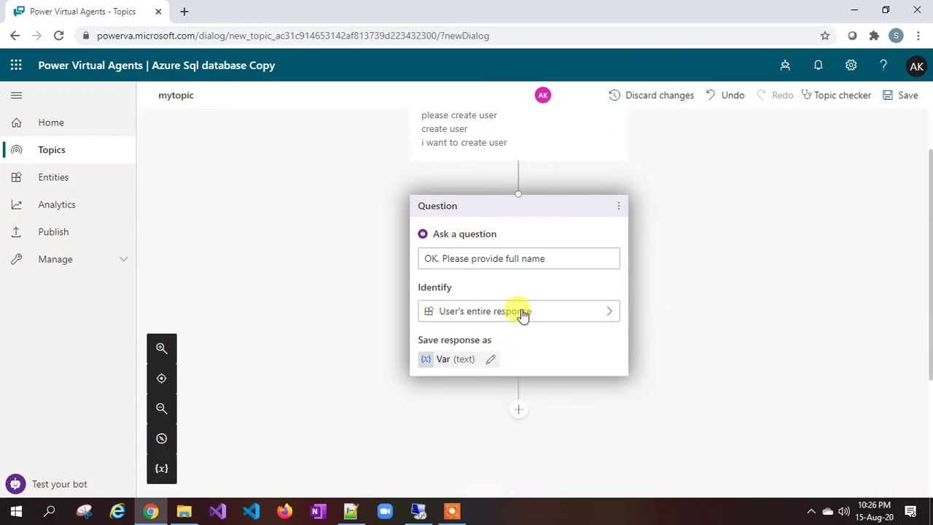
pyautogui.click(449, 364)
pyautogui.click(711, 180)
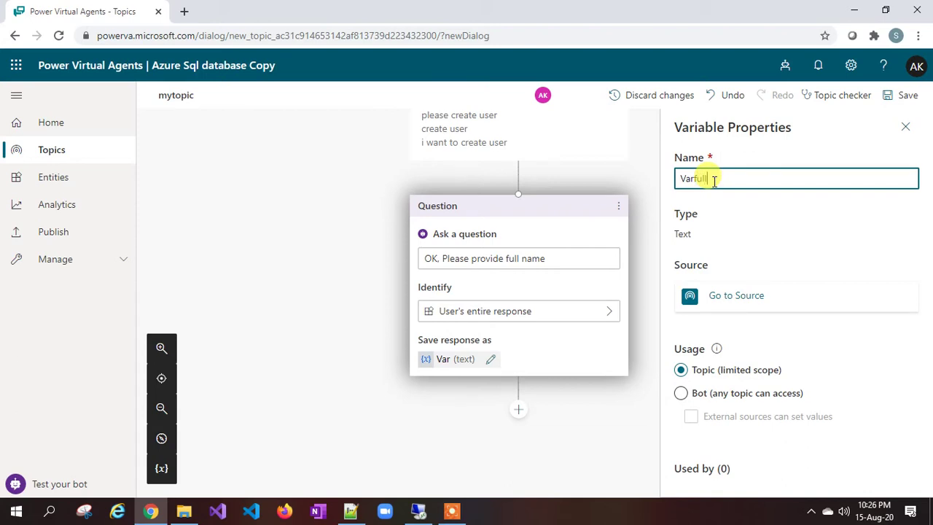
pyautogui.click(906, 127)
# Step: Insert a second question step below the full-name question
pyautogui.scroll(-2, 542, 323)
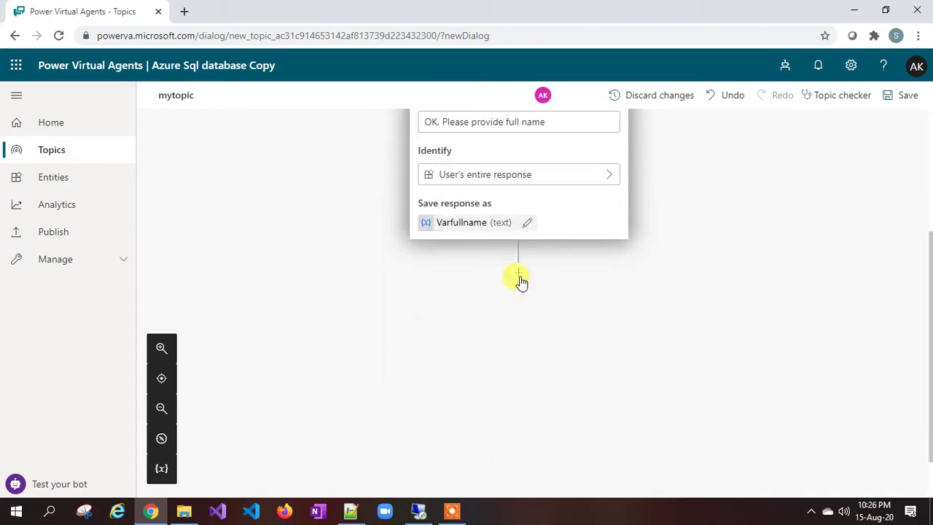
pyautogui.click(518, 274)
pyautogui.click(484, 288)
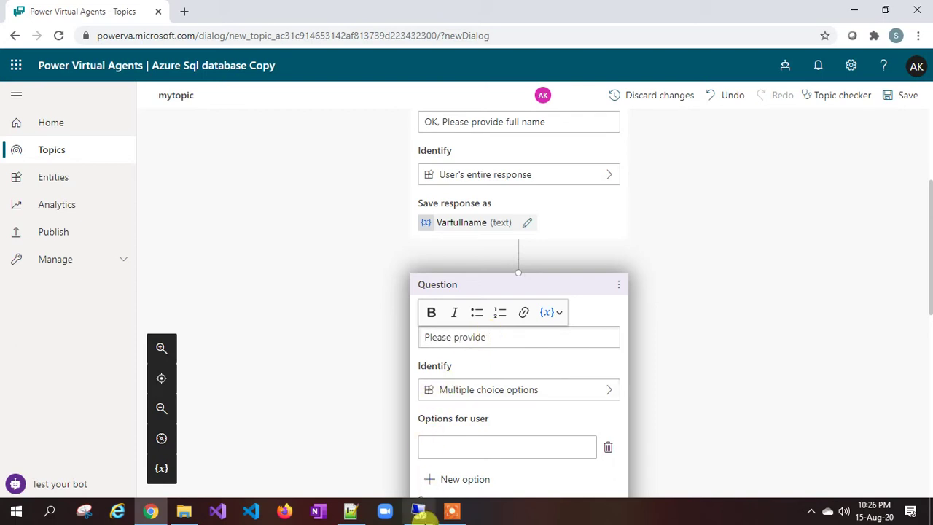
# Step: Word the second question 'Please provide your country' and save its entire response as Varcountry
pyautogui.click(418, 510)
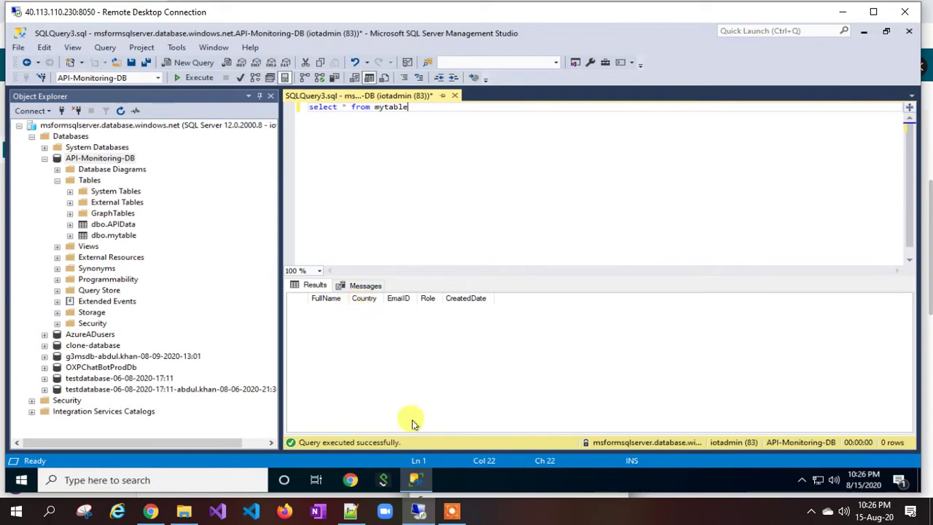
pyautogui.click(150, 510)
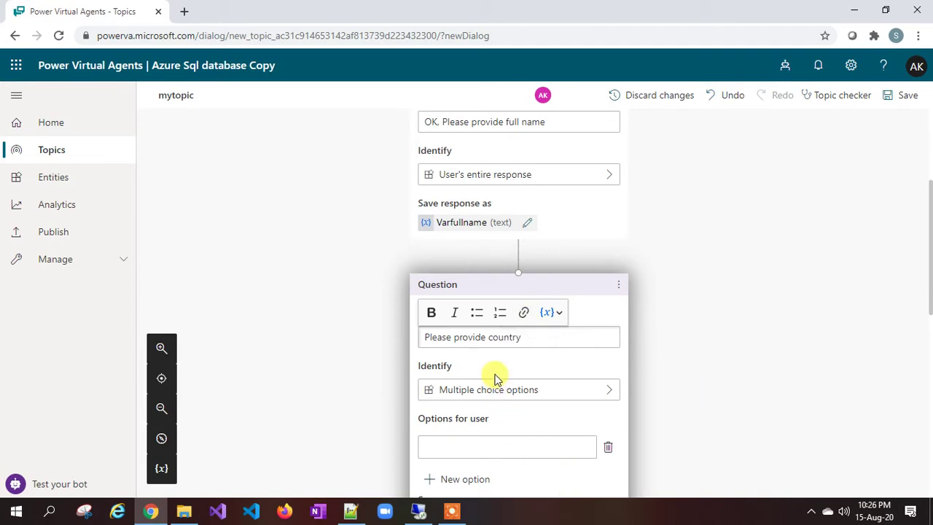
pyautogui.click(486, 338)
pyautogui.write('your')
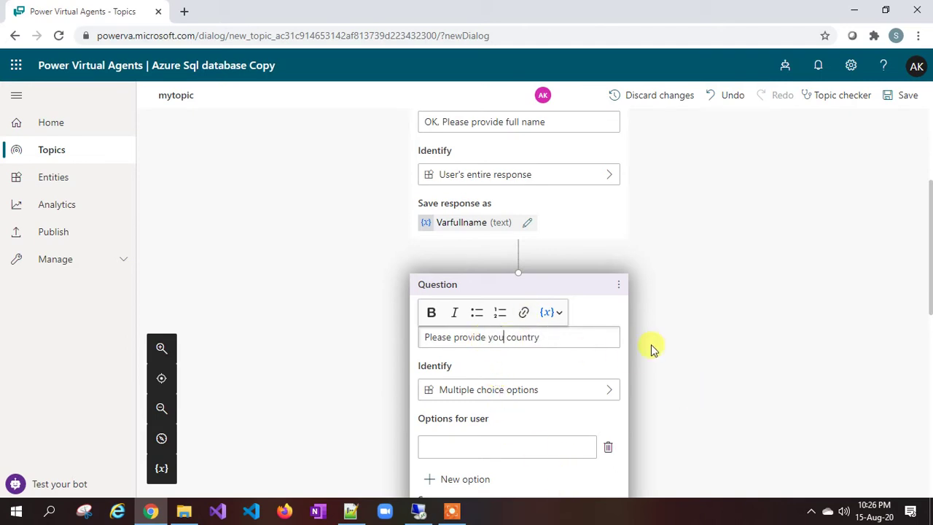
pyautogui.click(536, 401)
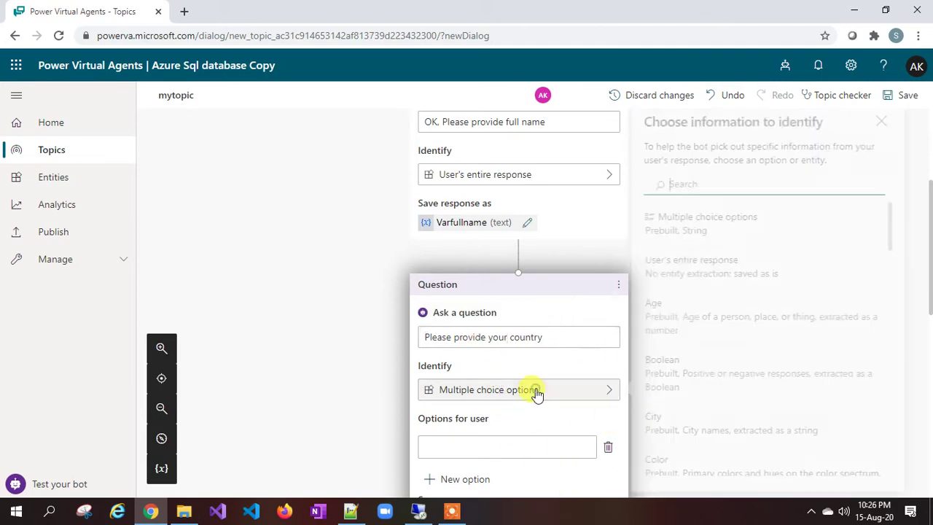
pyautogui.click(681, 266)
pyautogui.click(448, 440)
pyautogui.click(711, 183)
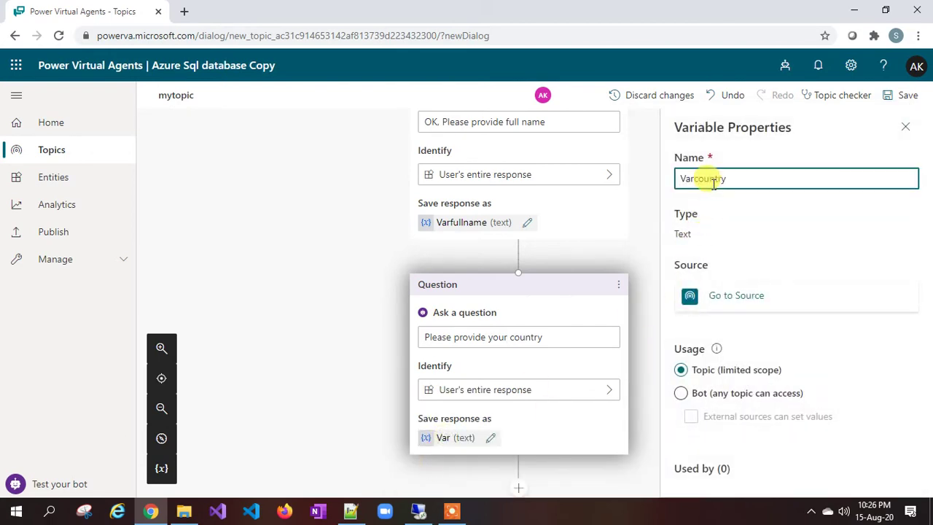
pyautogui.scroll(-3, 463, 293)
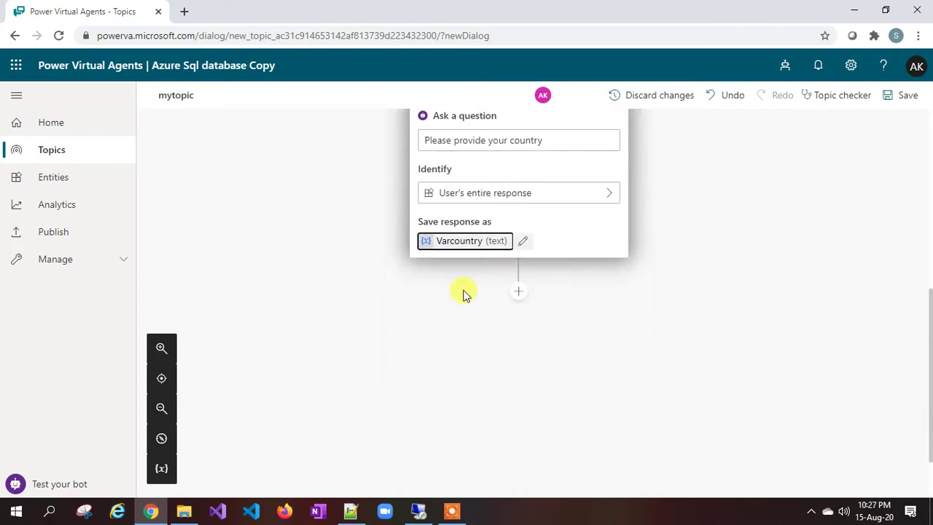
pyautogui.click(429, 516)
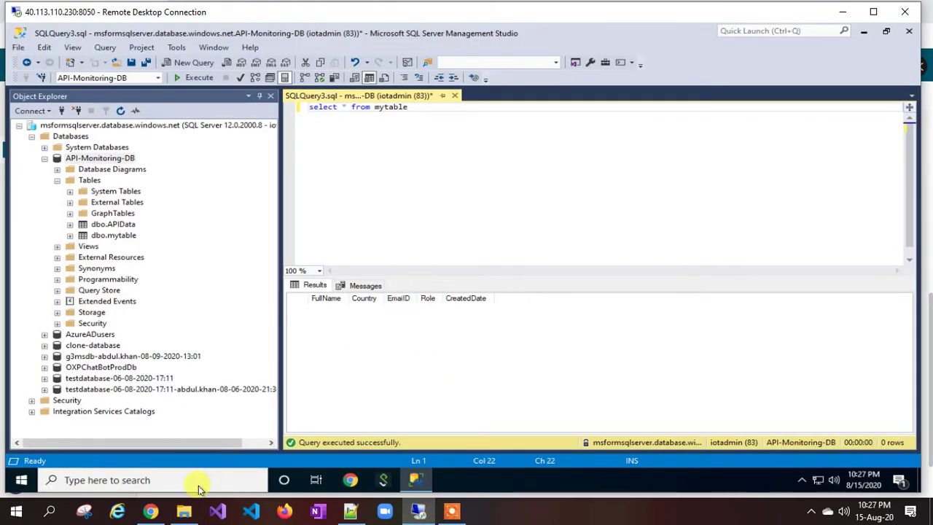
pyautogui.click(151, 511)
# Step: Add question 'Please provide email id', storing the user's entire response as Varemailid
pyautogui.click(518, 283)
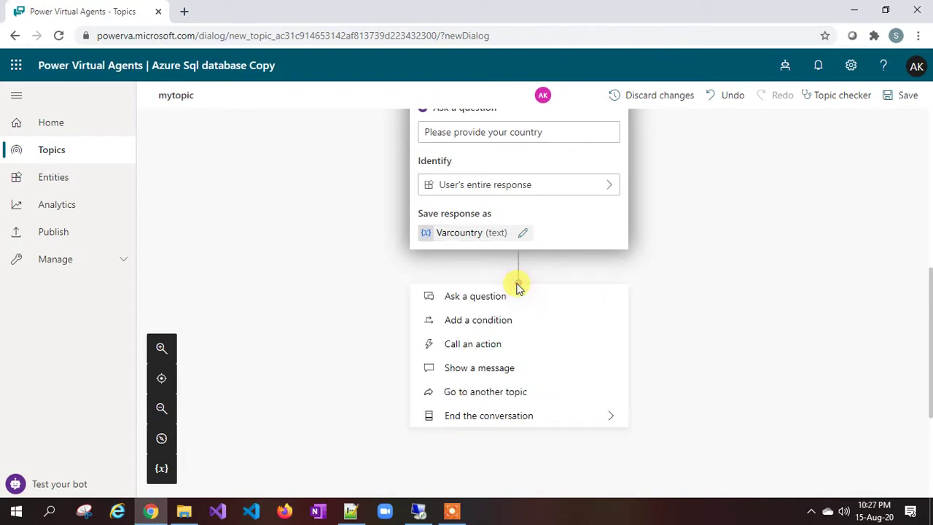
pyautogui.click(475, 297)
pyautogui.write('Please ')
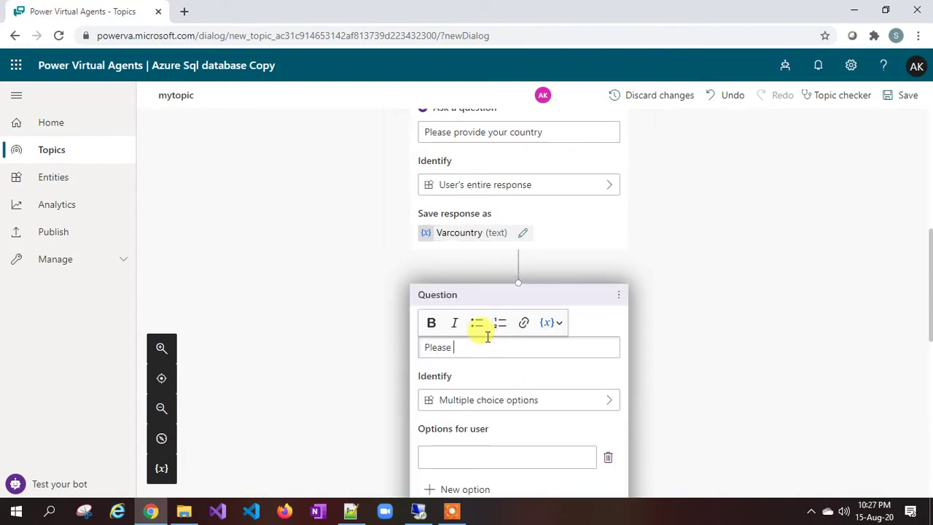
pyautogui.write('provide email id')
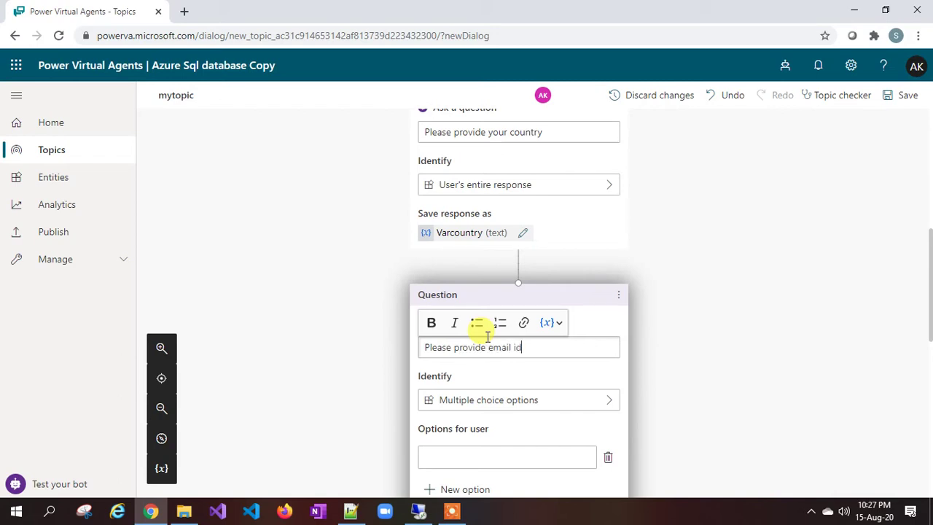
pyautogui.scroll(-3, 488, 339)
pyautogui.click(500, 271)
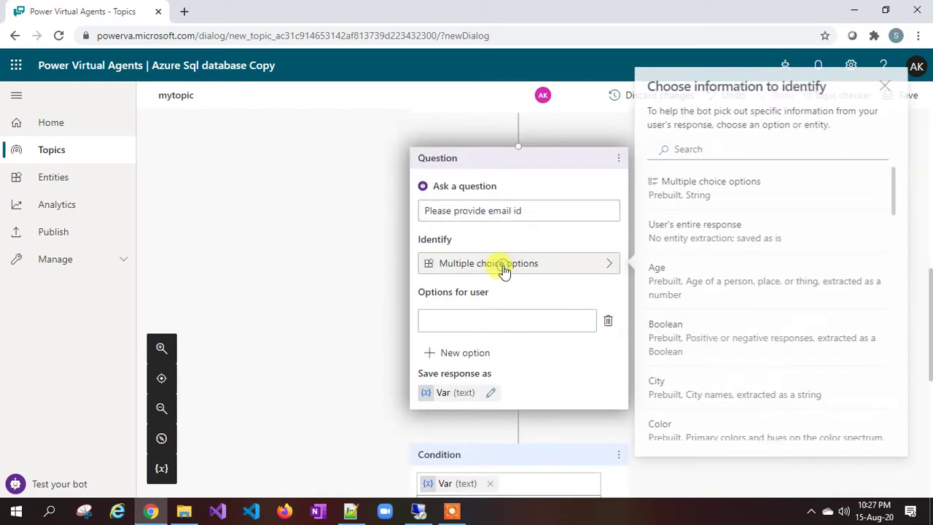
pyautogui.click(683, 241)
pyautogui.click(464, 312)
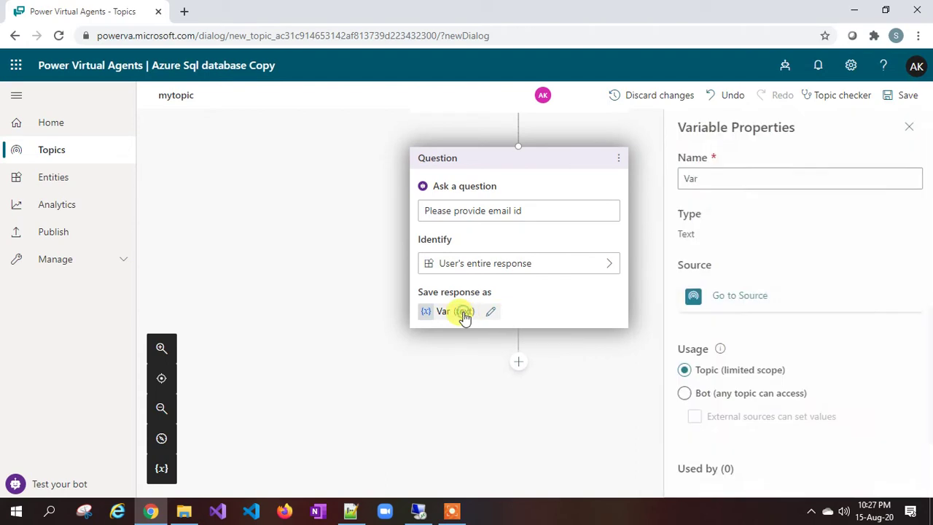
pyautogui.click(718, 180)
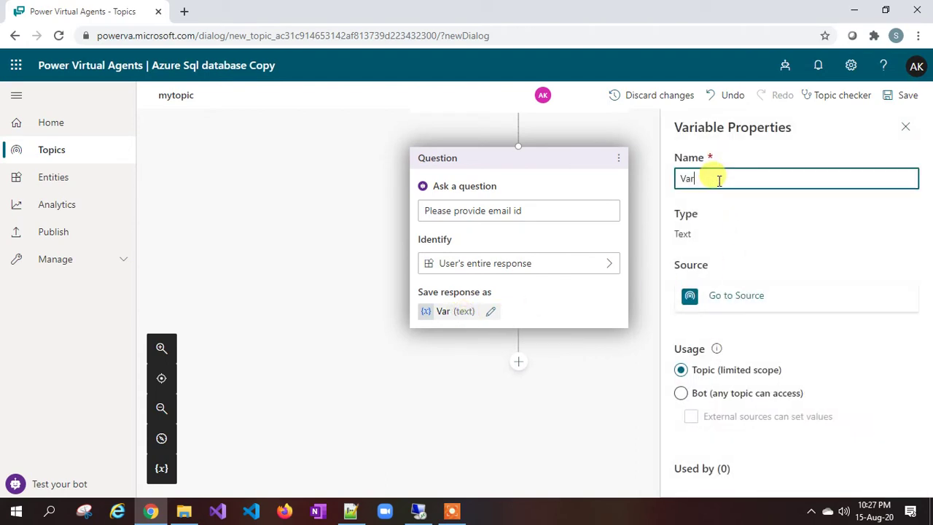
pyautogui.write('emailid')
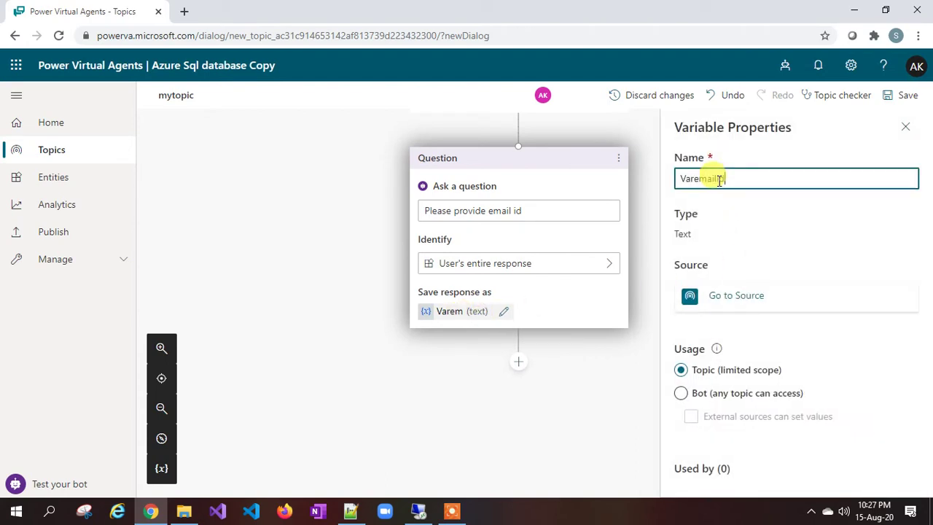
pyautogui.click(906, 127)
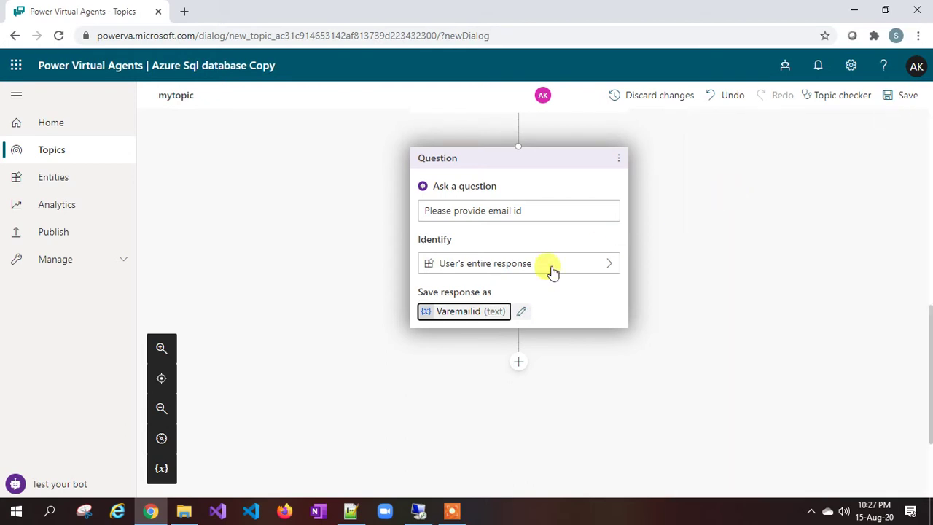
pyautogui.scroll(-2, 493, 290)
pyautogui.click(518, 225)
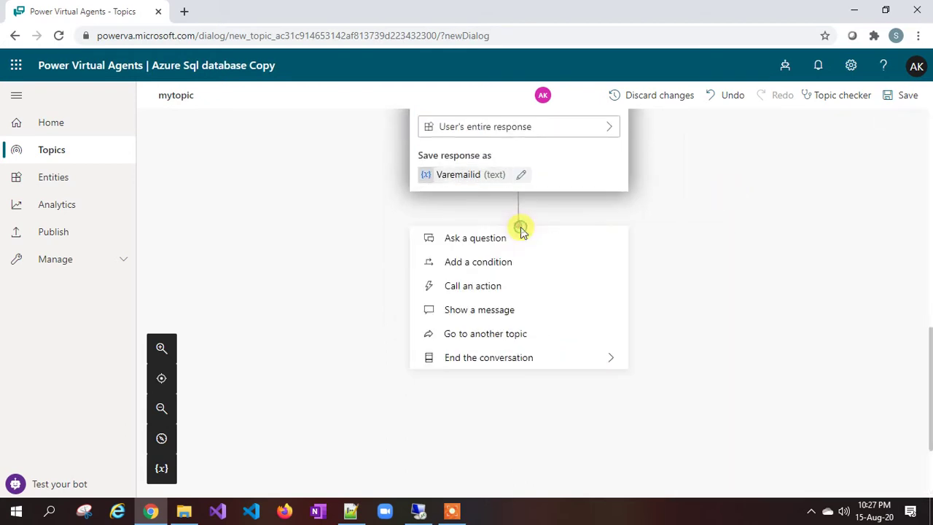
# Step: Add a fourth question reading 'Please choose role'
pyautogui.click(481, 241)
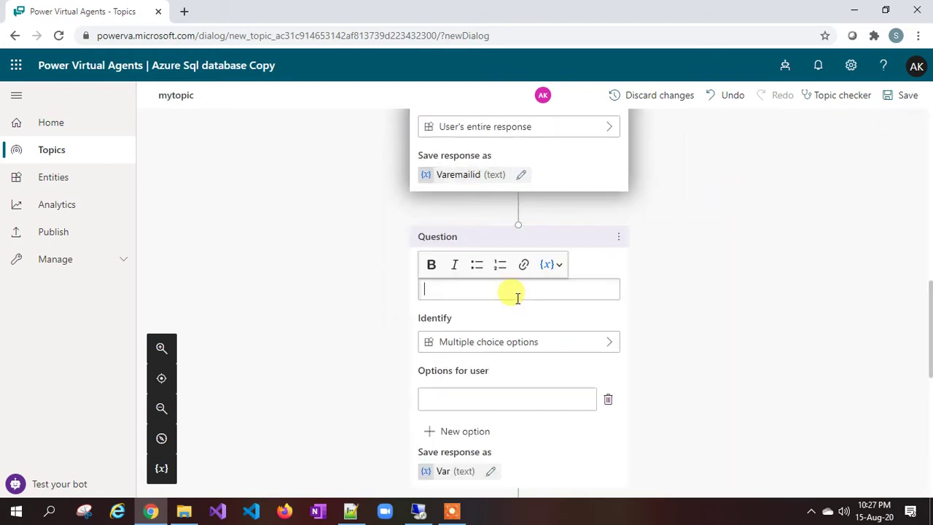
pyautogui.write('Please')
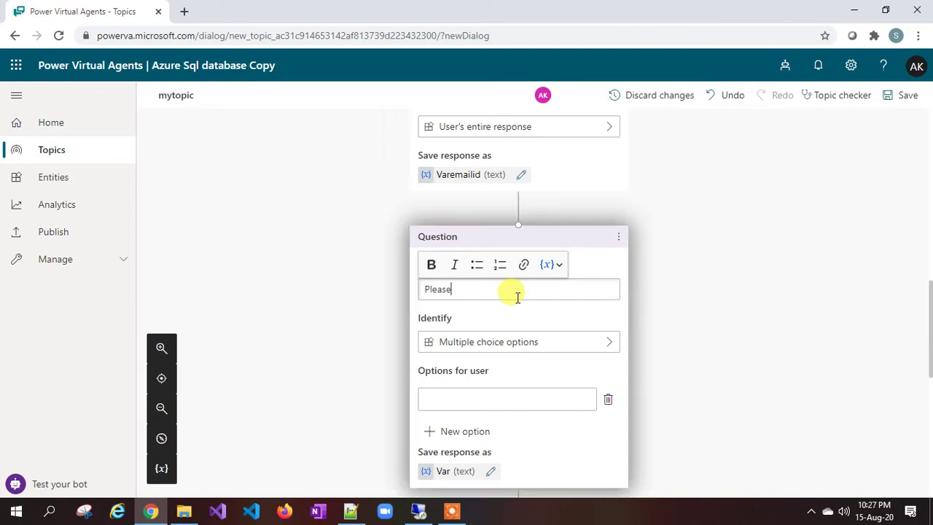
pyautogui.write(' provide role')
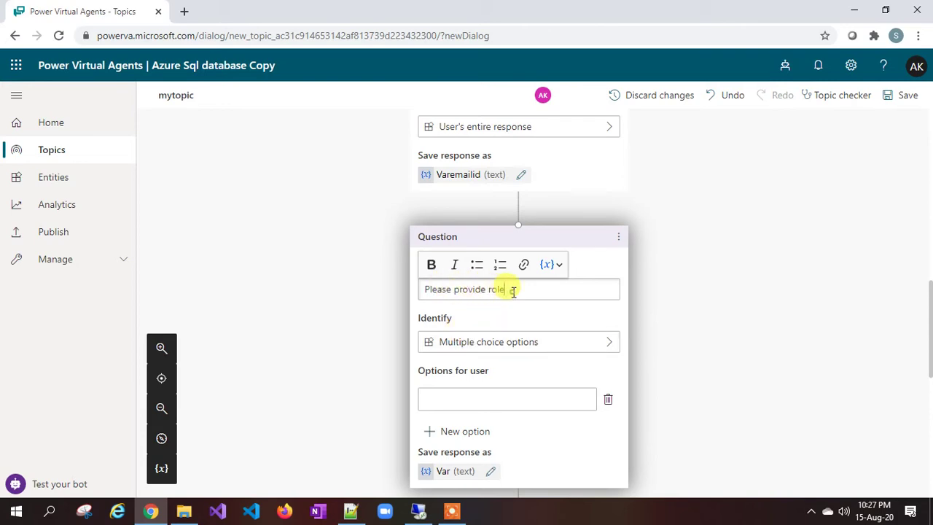
pyautogui.moveTo(513, 291); pyautogui.dragTo(453, 290)
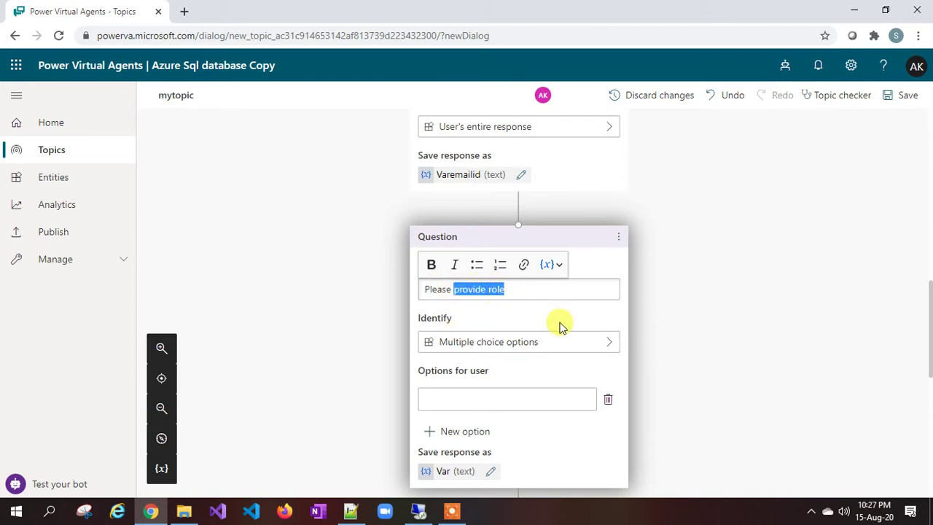
pyautogui.write('choos')
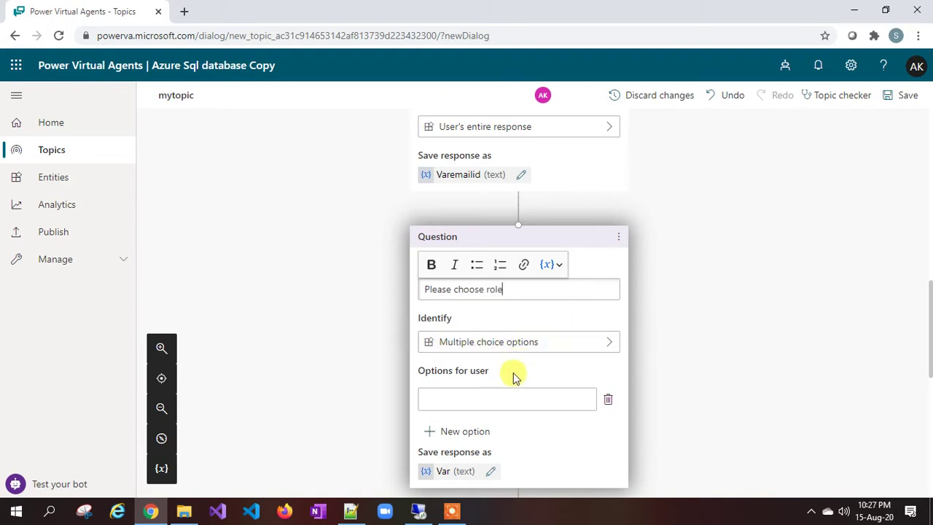
# Step: Give the role question options Expert, Basic and Admin, then remove Admin
pyautogui.click(474, 396)
pyautogui.write('Expert')
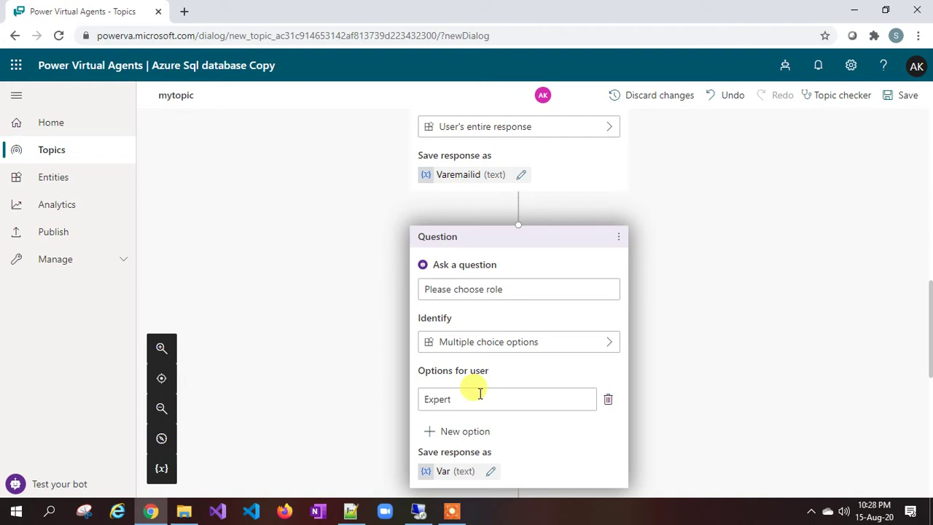
pyautogui.press('Return')
pyautogui.write('Basic')
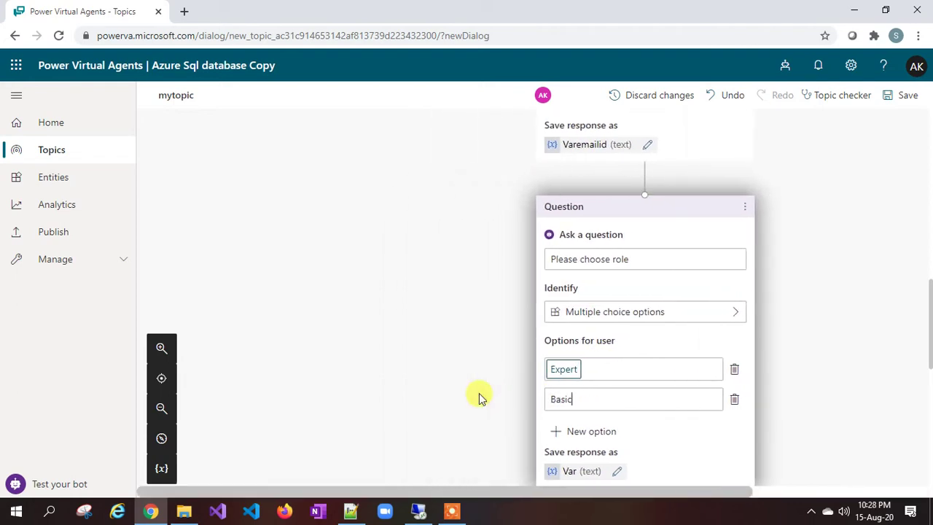
pyautogui.click(479, 393)
pyautogui.press('Return')
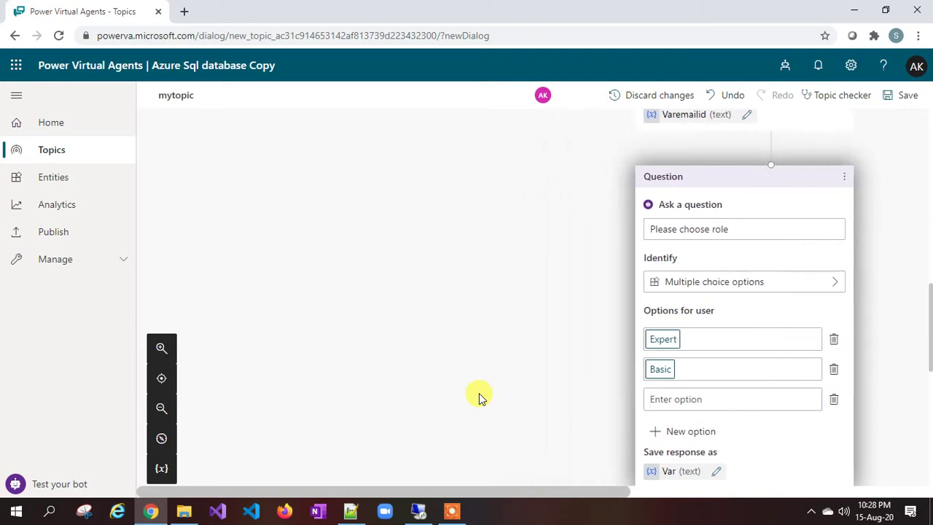
pyautogui.write('Admin')
pyautogui.click(478, 393)
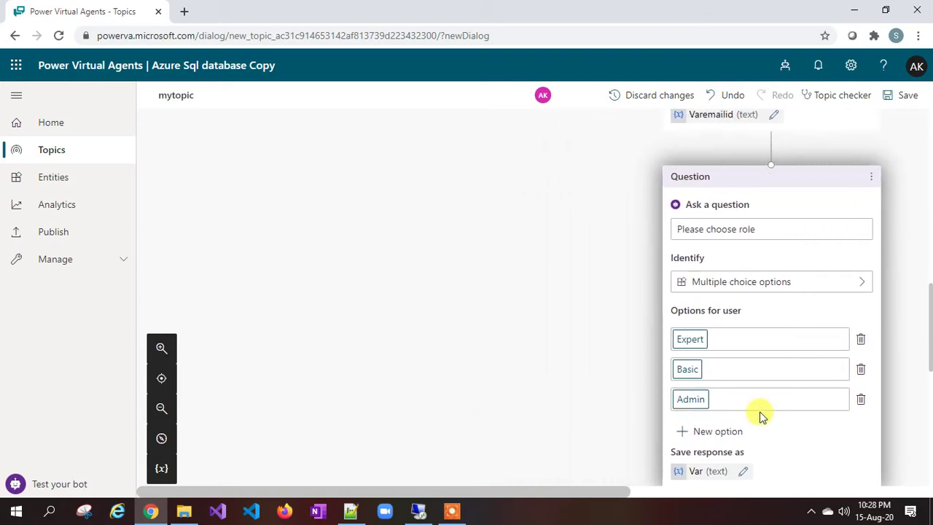
pyautogui.click(857, 399)
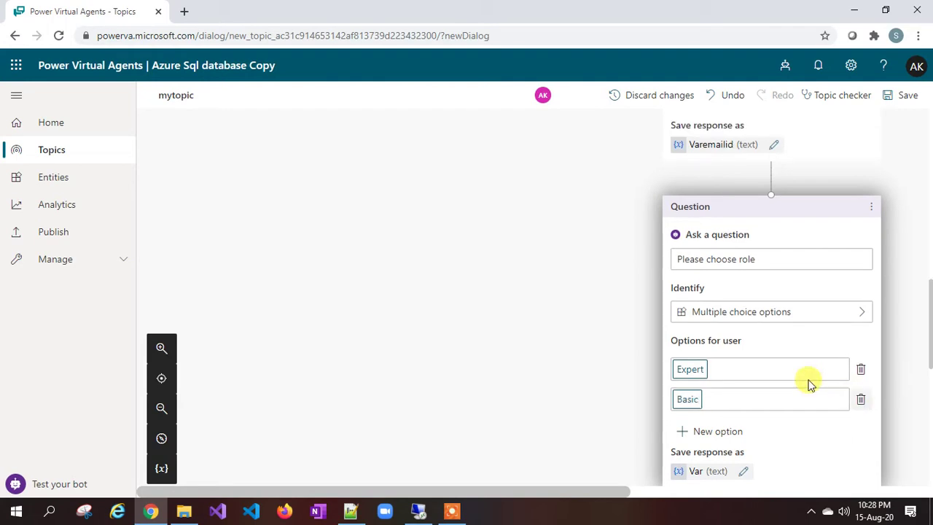
# Step: Zoom out the canvas and delete the leftover third Condition card for Admin
pyautogui.click(161, 410)
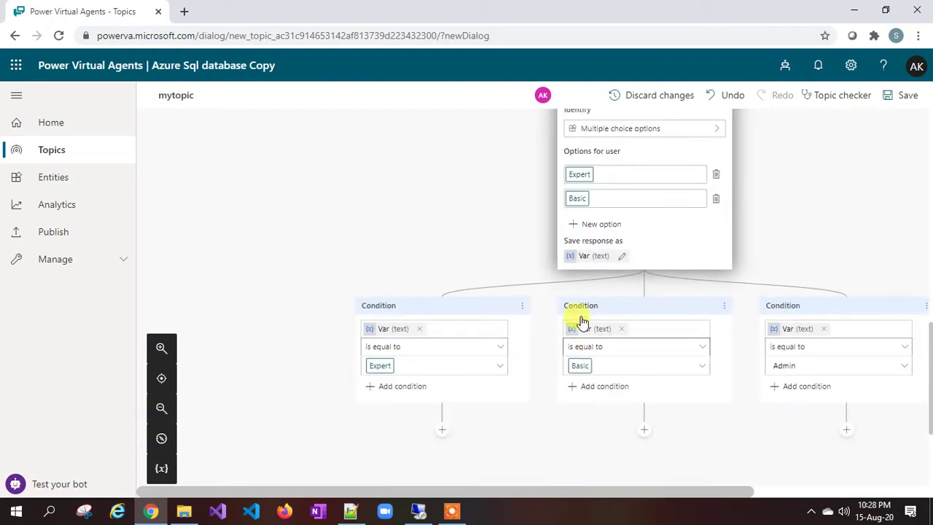
pyautogui.moveTo(729, 490); pyautogui.dragTo(806, 487)
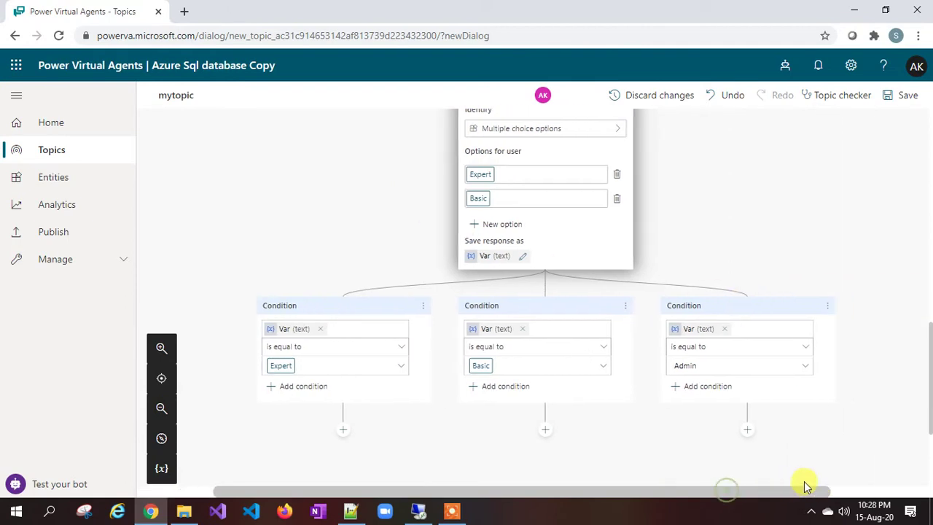
pyautogui.click(829, 306)
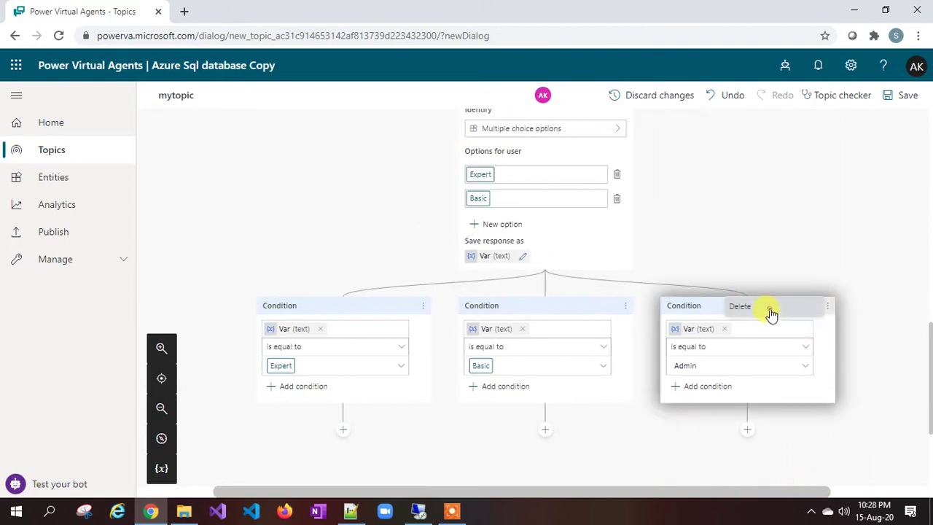
pyautogui.click(768, 312)
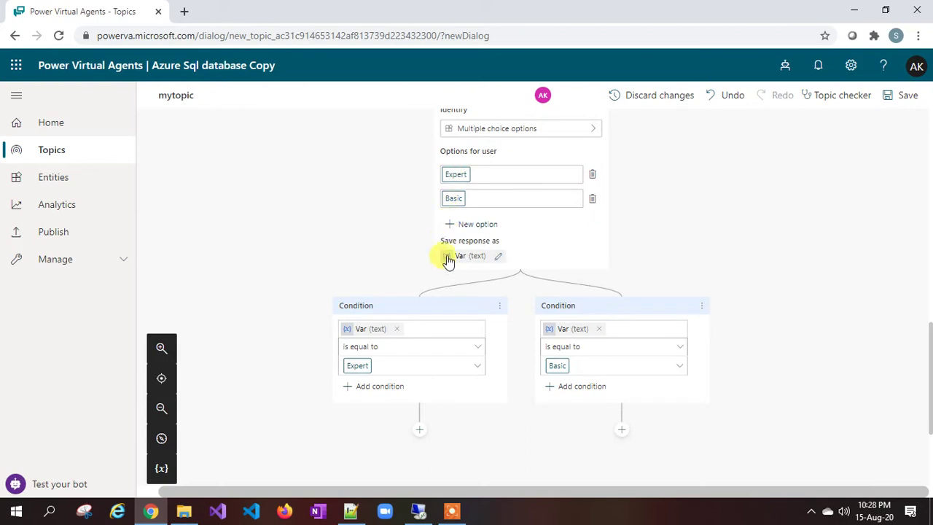
pyautogui.scroll(1, 447, 267)
pyautogui.scroll(10, 446, 262)
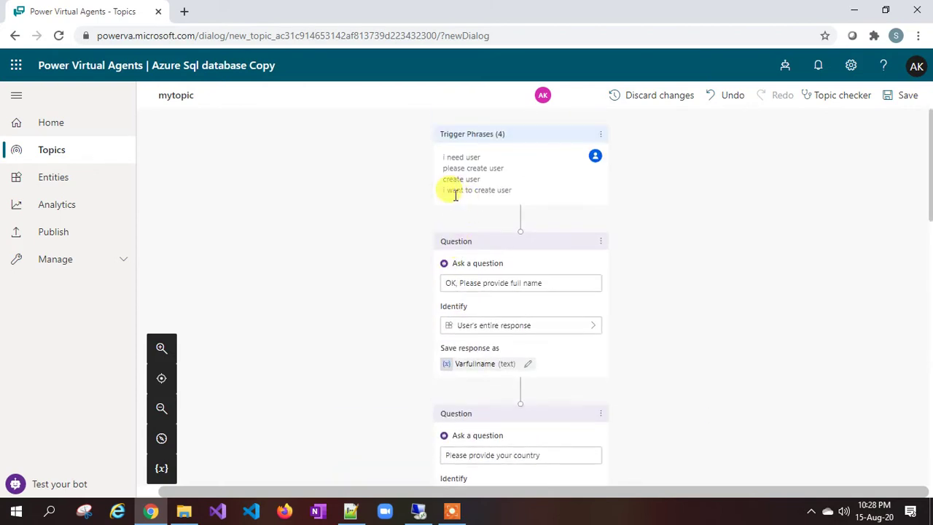
pyautogui.scroll(-2, 518, 196)
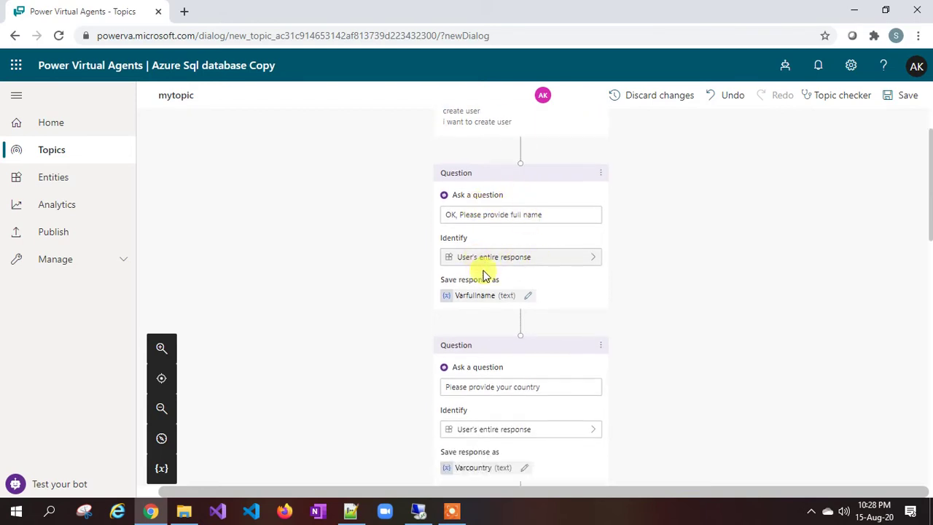
pyautogui.scroll(-4, 478, 298)
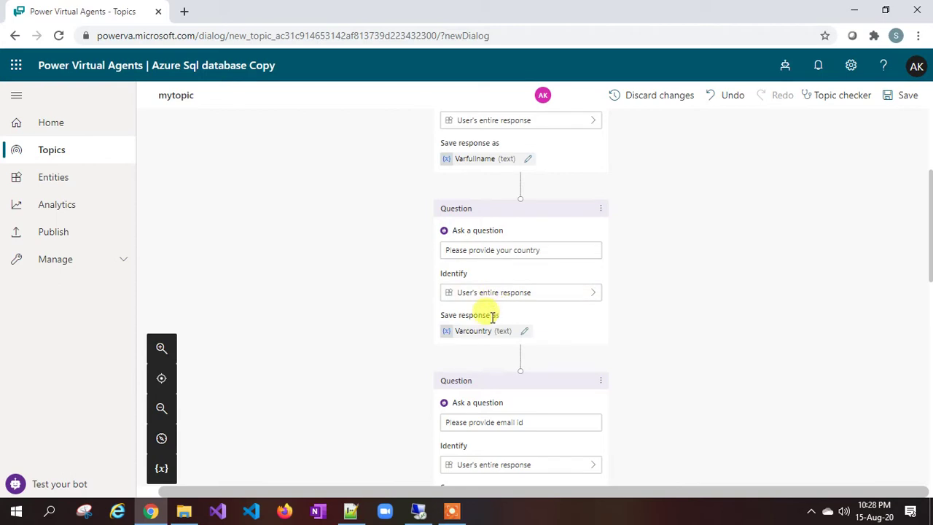
pyautogui.scroll(-2, 470, 317)
pyautogui.scroll(-2, 519, 268)
pyautogui.scroll(-2, 521, 271)
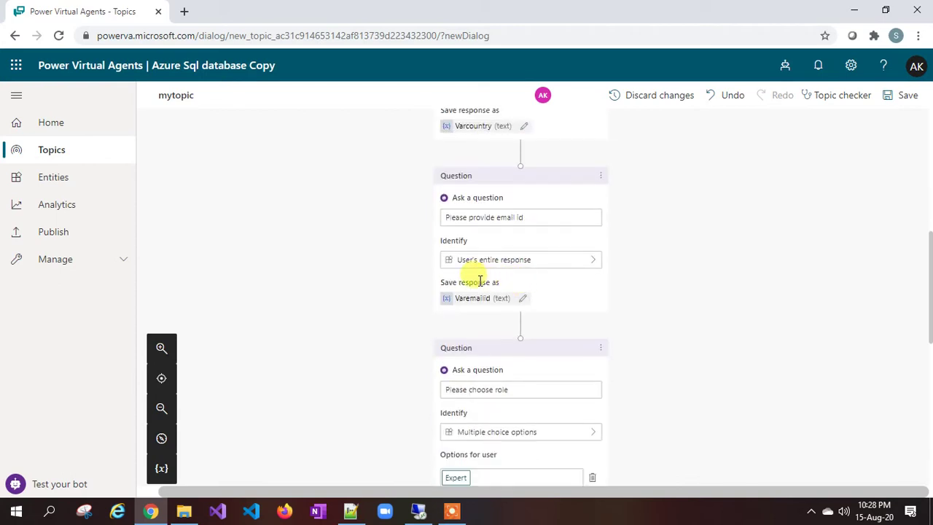
pyautogui.scroll(-4, 494, 304)
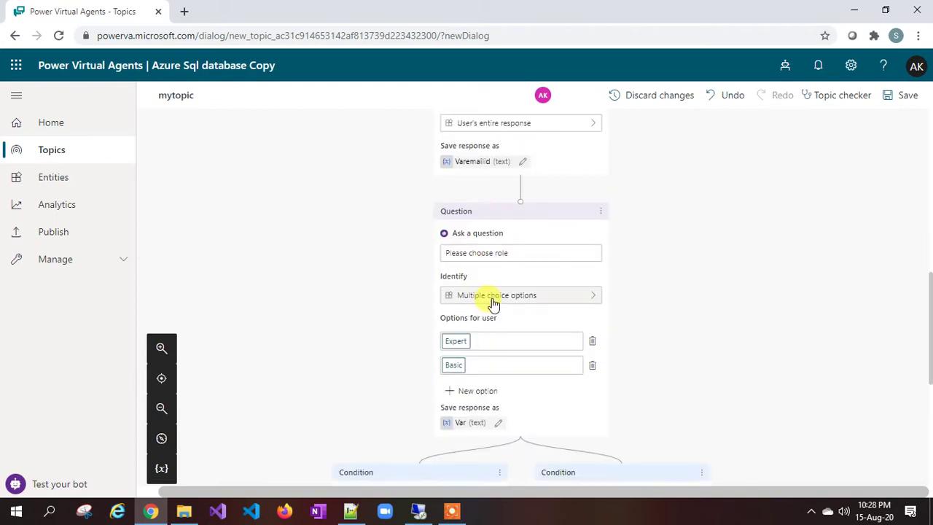
pyautogui.scroll(-2, 494, 304)
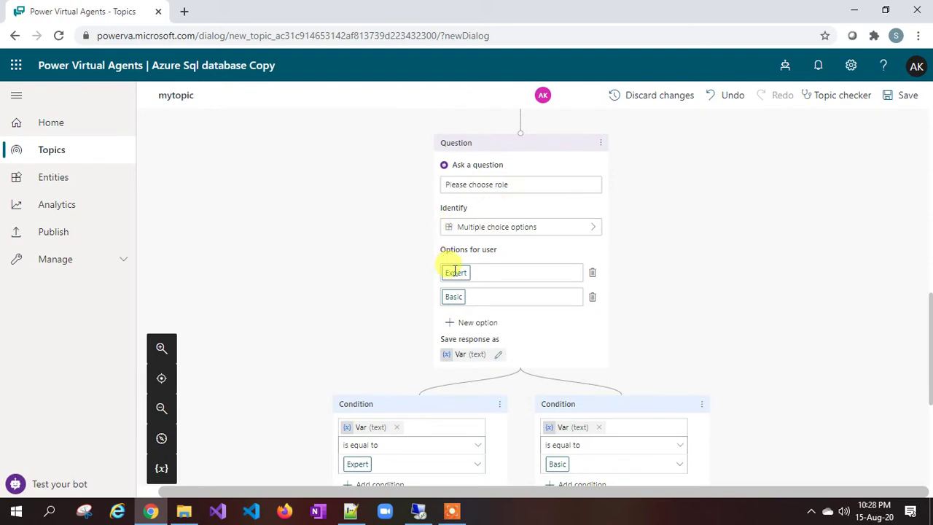
pyautogui.scroll(-4, 457, 271)
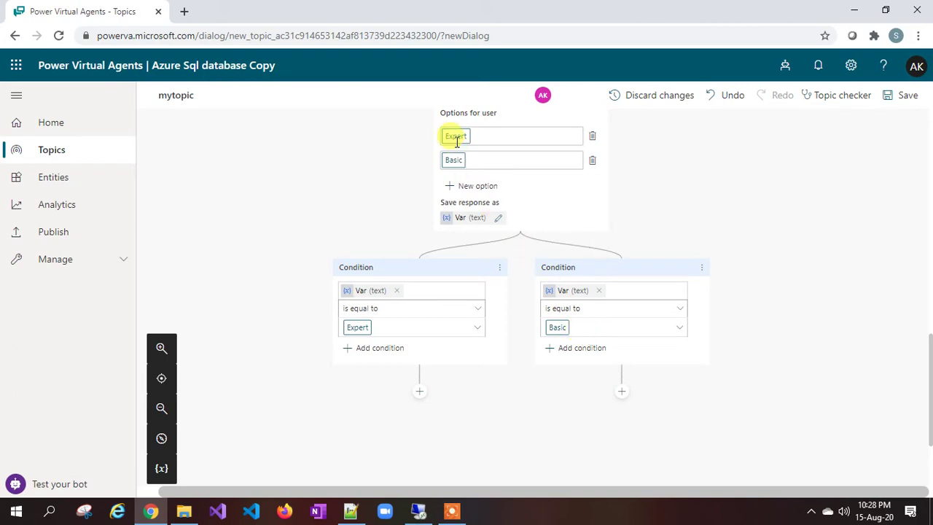
pyautogui.scroll(-4, 425, 346)
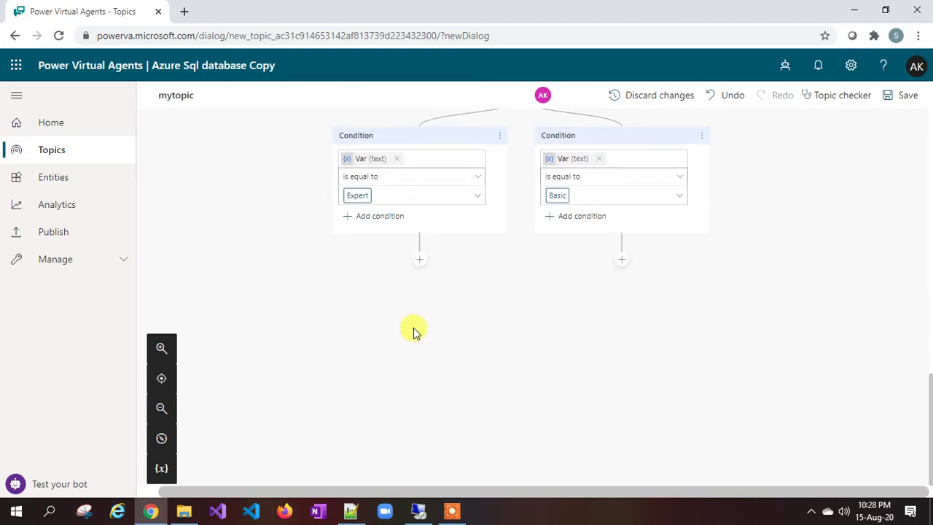
# Step: Add a thank-you message under the Expert branch with a 'Fullname:' line showing Varfullname
pyautogui.click(419, 260)
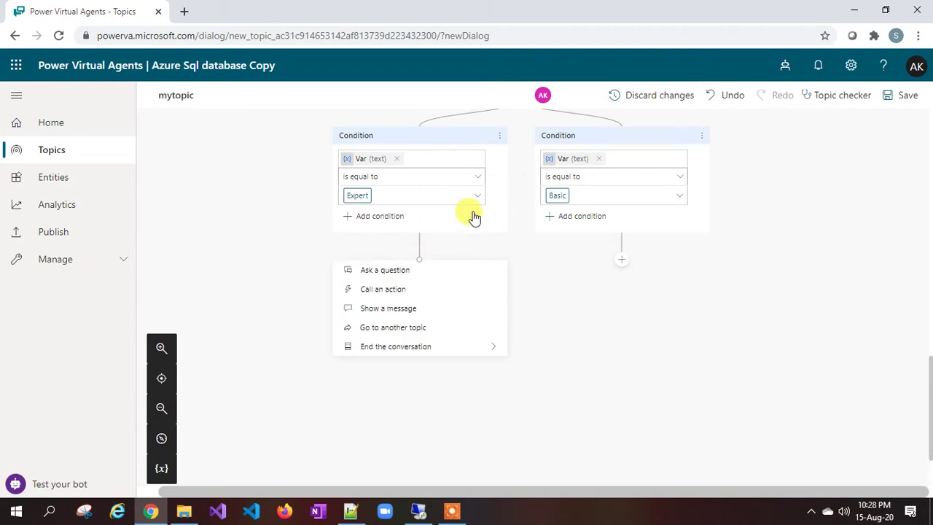
pyautogui.click(392, 310)
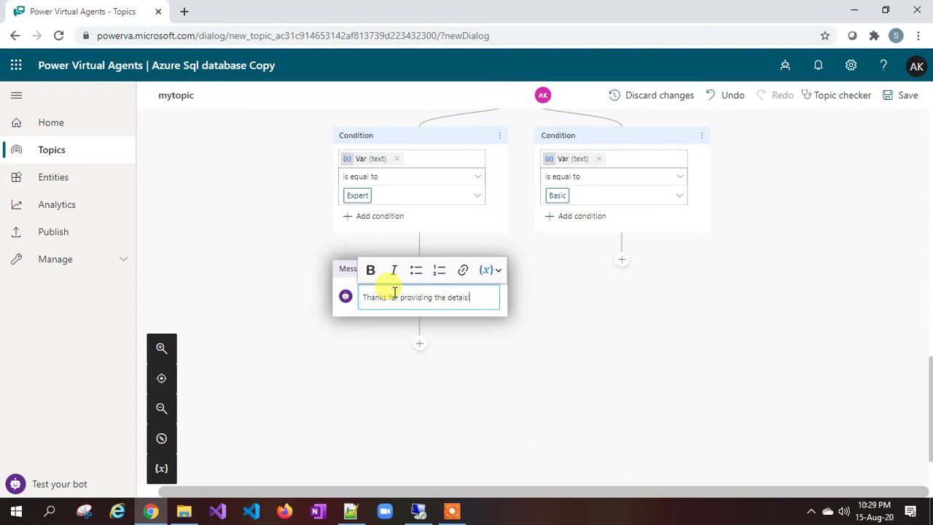
pyautogui.write('. Please verify below details.')
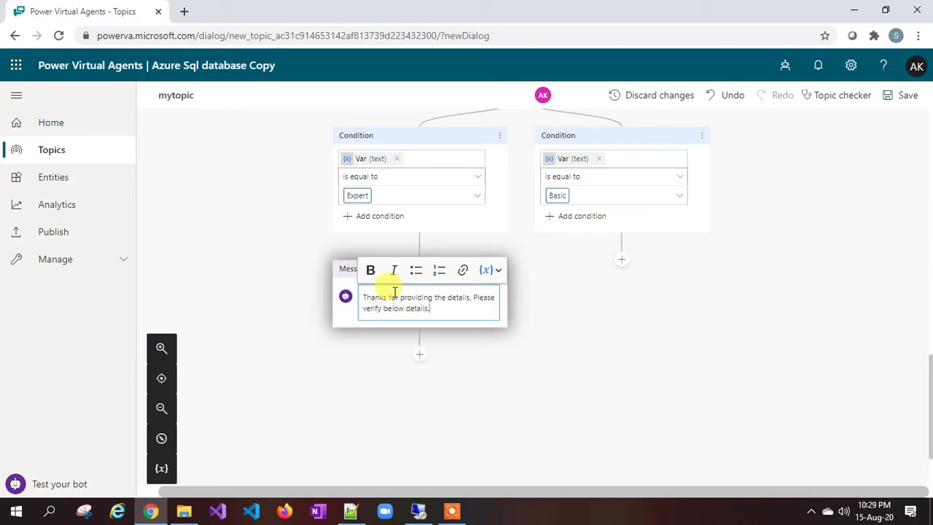
pyautogui.press('Return')
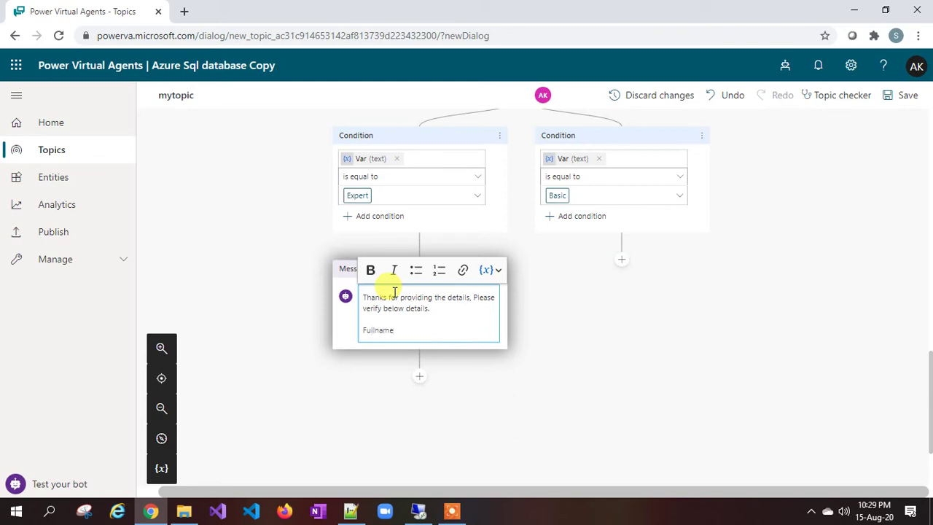
pyautogui.write('Fullname:')
pyautogui.click(490, 270)
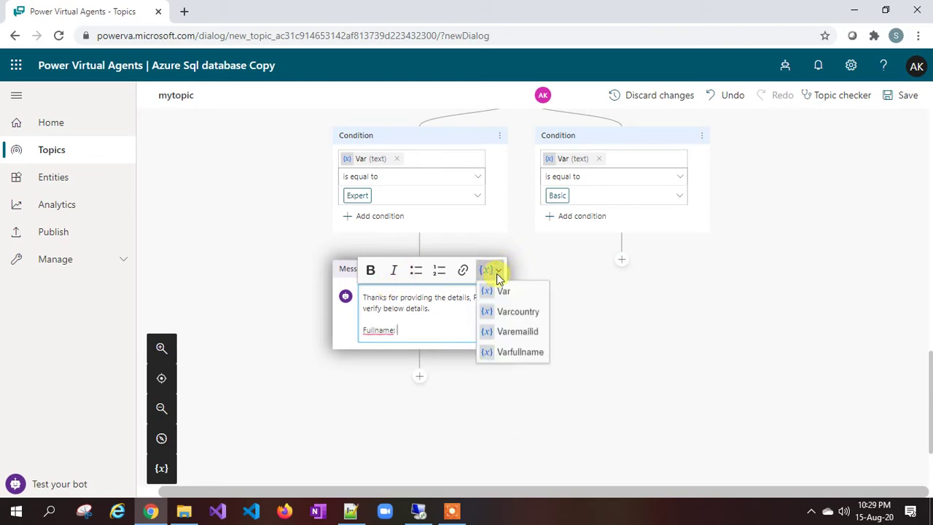
pyautogui.click(520, 351)
pyautogui.press('Return')
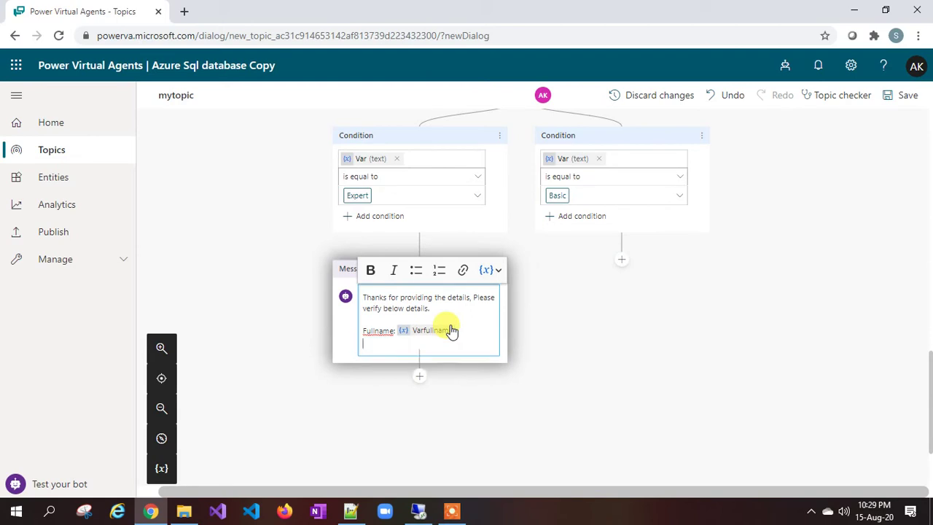
# Step: Add 'Country:' with Varcountry and 'EmailID:' with Varemailid lines to the message
pyautogui.write('Country:')
pyautogui.click(499, 271)
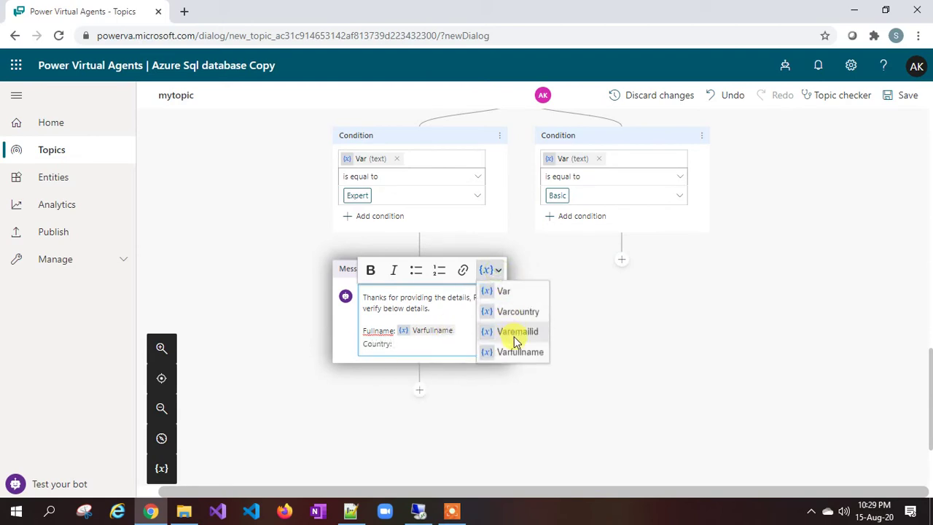
pyautogui.click(513, 312)
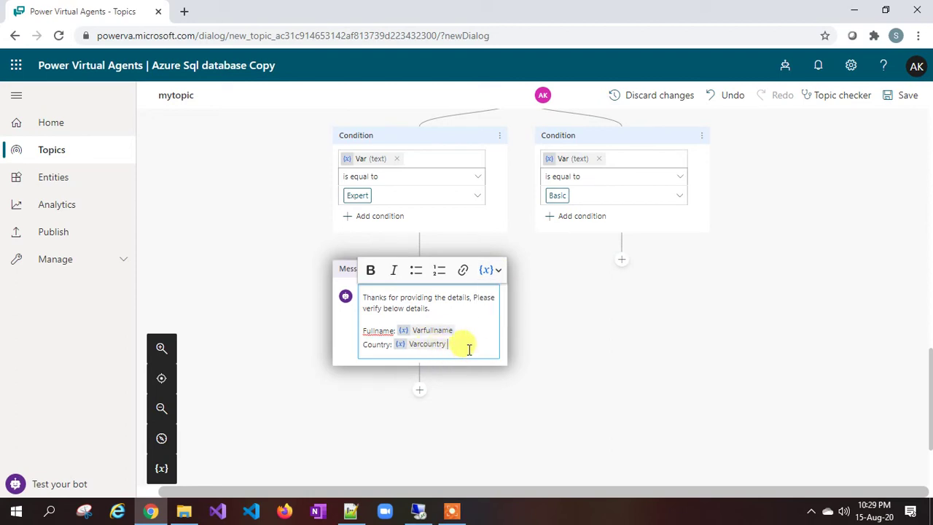
pyautogui.press('Return')
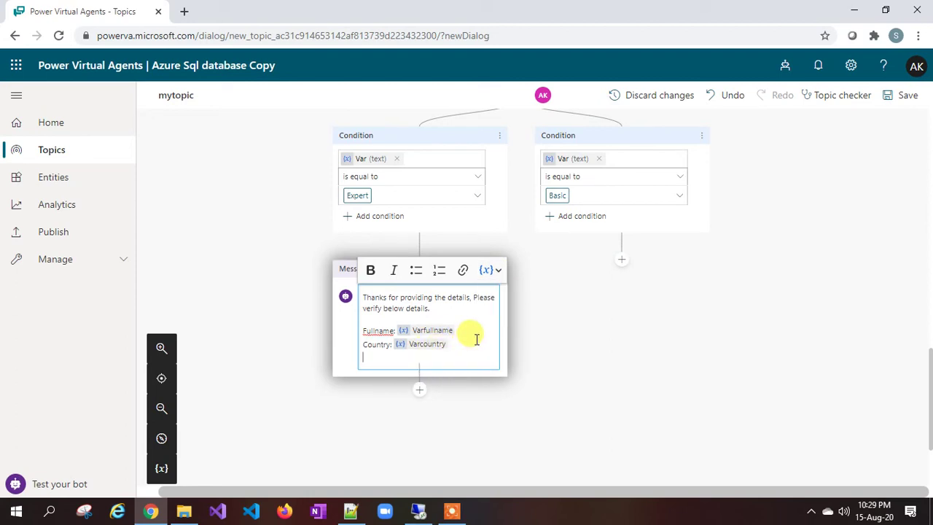
pyautogui.write('EmailID')
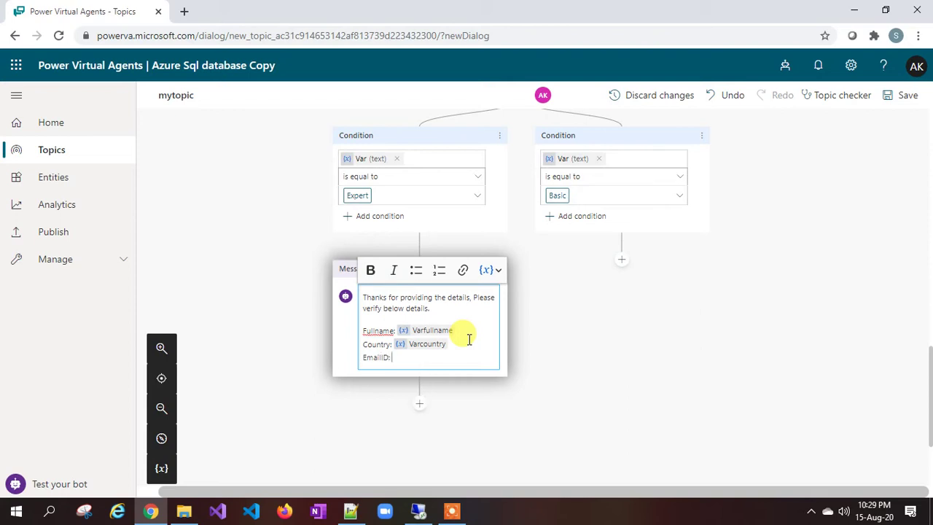
pyautogui.write(':')
pyautogui.click(488, 270)
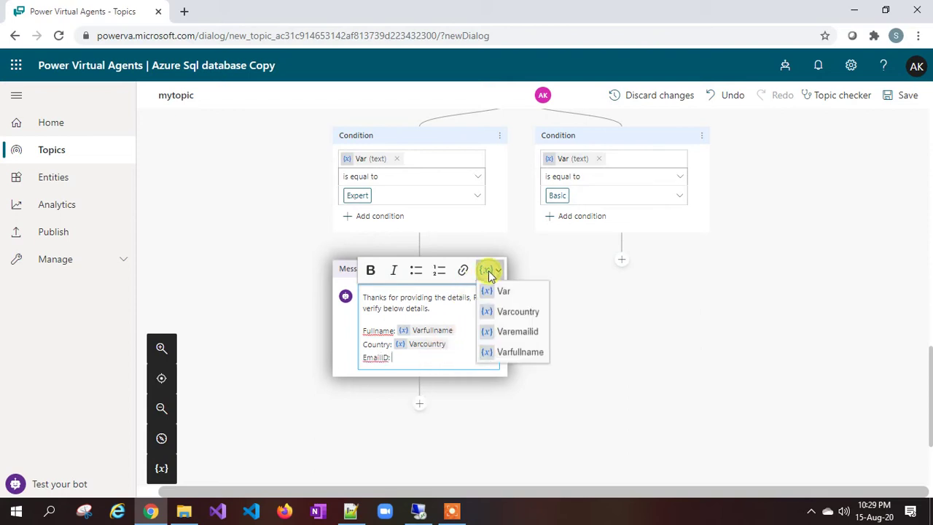
pyautogui.click(523, 333)
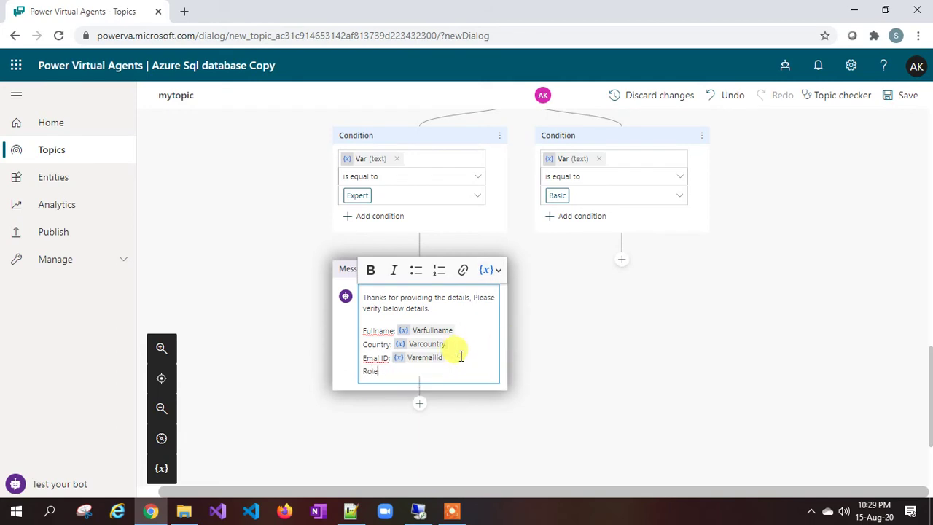
pyautogui.click(490, 271)
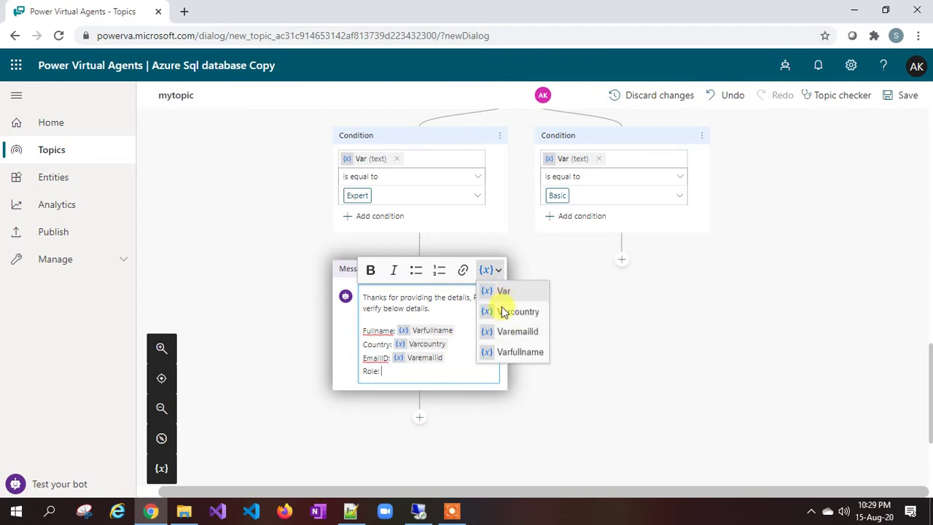
pyautogui.click(428, 371)
pyautogui.scroll(3, 428, 372)
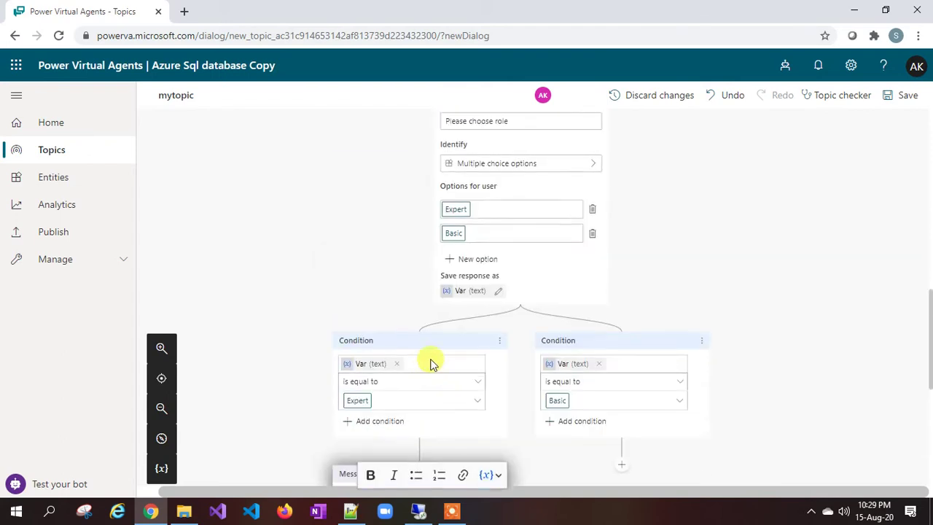
# Step: Rename the role question's answer variable from Var to Varrole
pyautogui.click(469, 291)
pyautogui.click(698, 177)
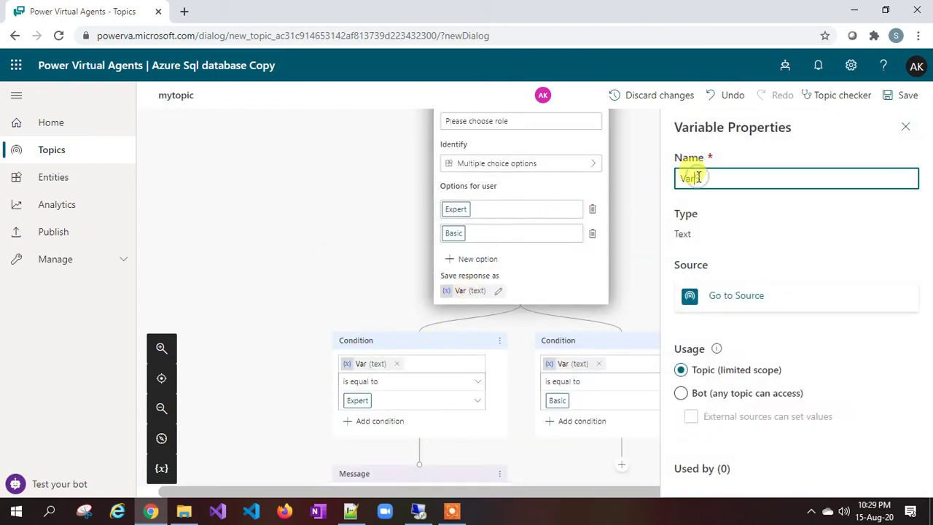
pyautogui.write('role')
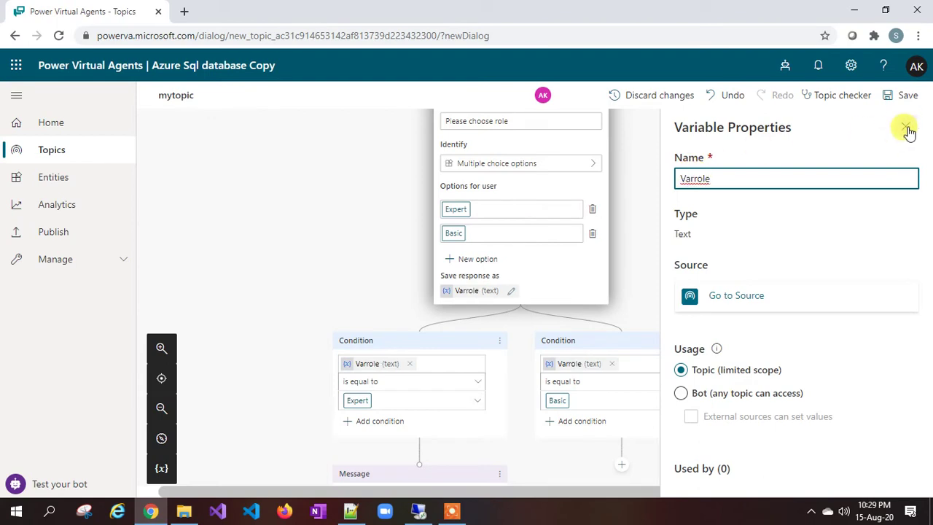
pyautogui.click(905, 127)
pyautogui.scroll(-2, 520, 270)
pyautogui.scroll(-2, 510, 284)
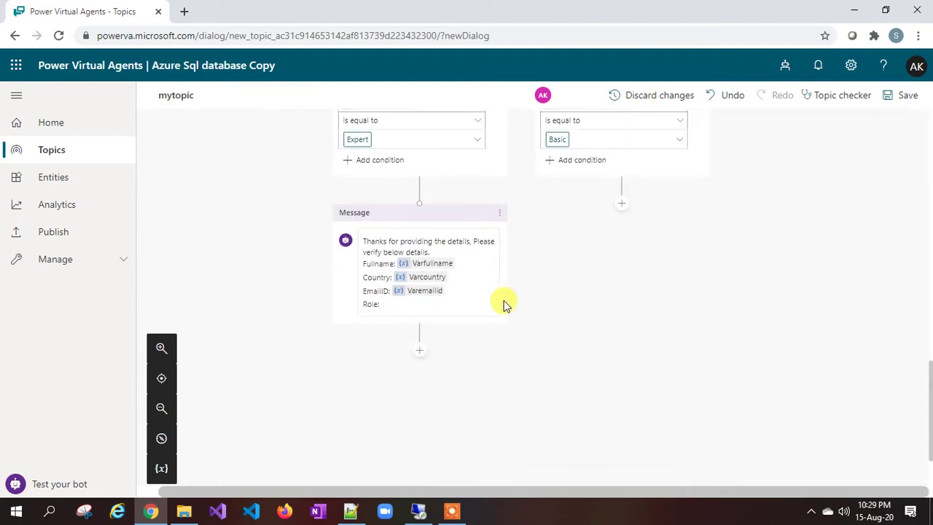
# Step: Insert Varrole after 'Role:' in the confirmation message
pyautogui.click(393, 292)
pyautogui.click(498, 204)
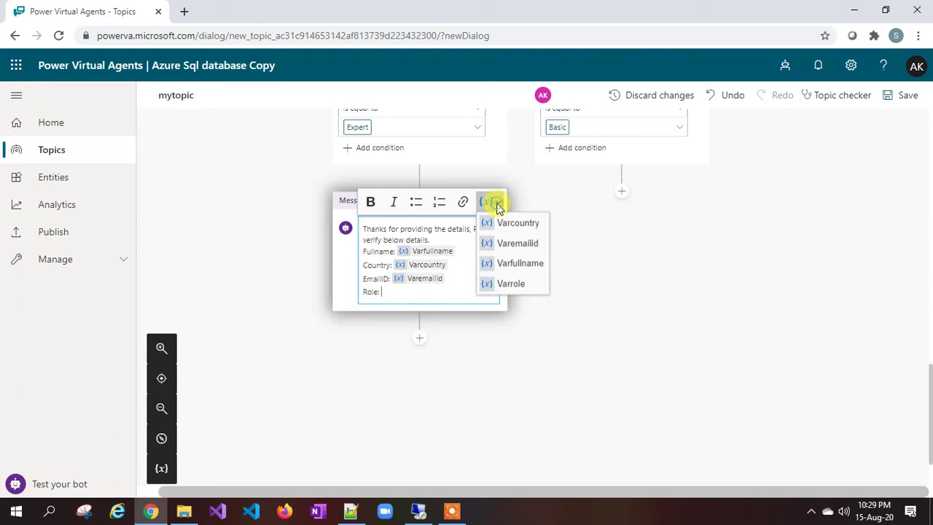
pyautogui.click(504, 288)
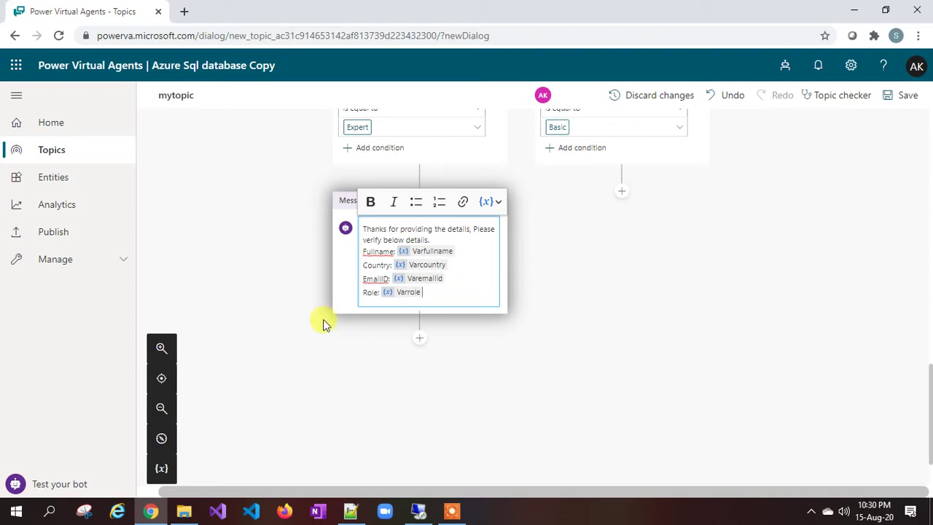
# Step: Finish editing the confirmation message after the Role line
pyautogui.scroll(3, 367, 295)
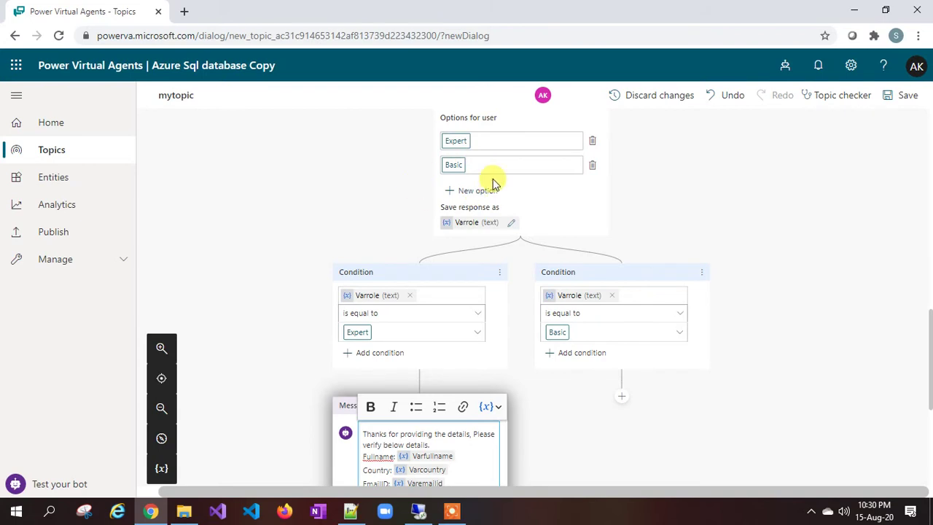
pyautogui.scroll(-2, 474, 240)
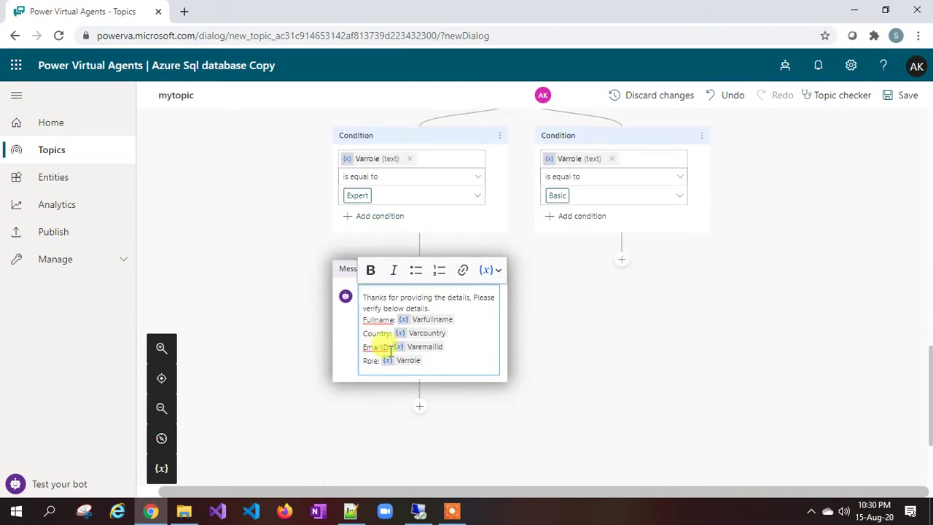
pyautogui.scroll(3, 471, 181)
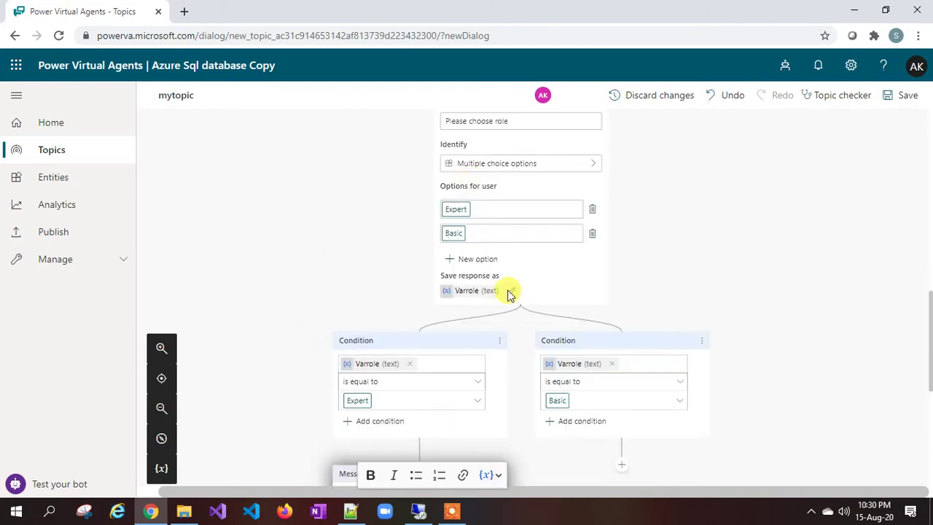
pyautogui.scroll(-3, 571, 394)
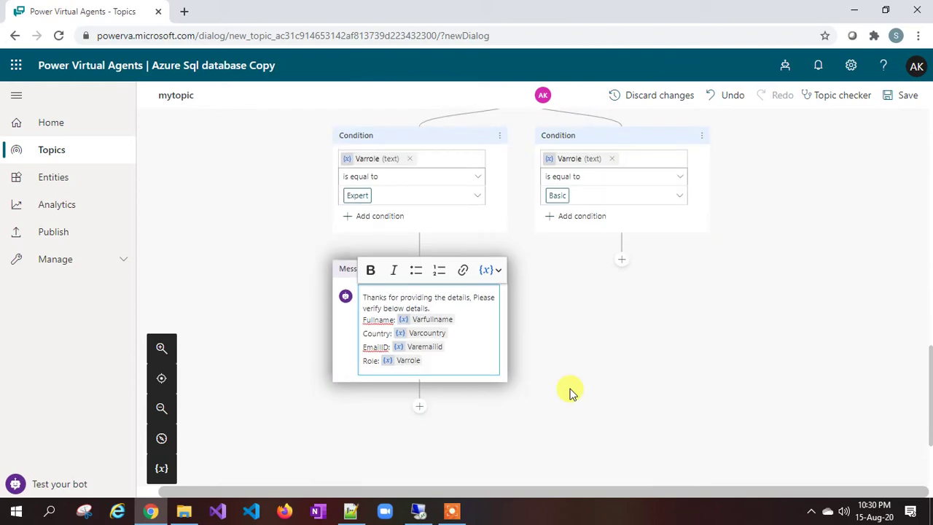
pyautogui.click(430, 358)
pyautogui.click(584, 350)
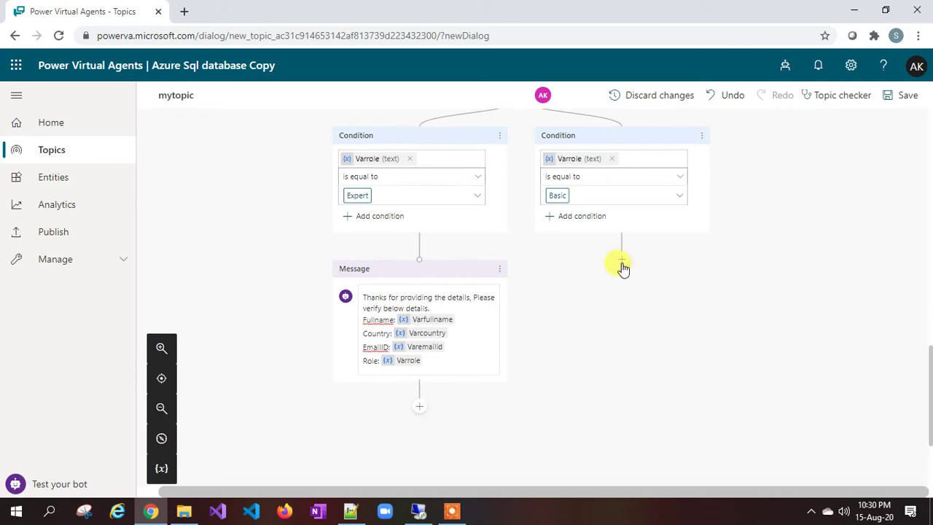
# Step: Connect the Basic branch into the confirmation message shared with Expert
pyautogui.click(621, 262)
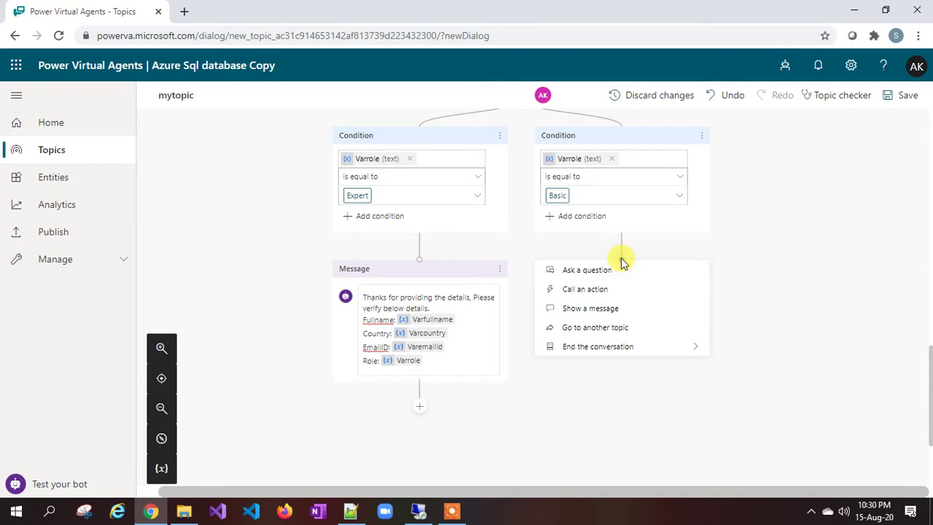
pyautogui.click(621, 262)
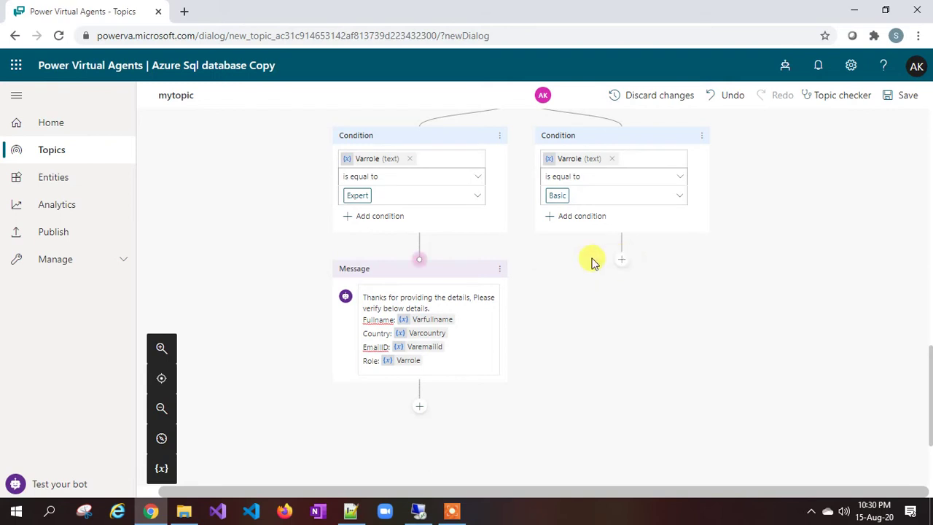
pyautogui.click(421, 261)
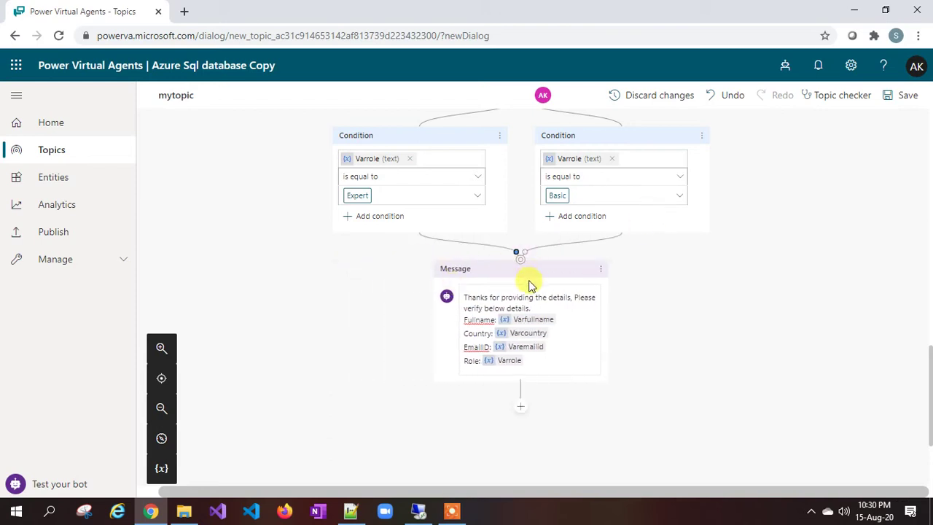
pyautogui.scroll(3, 467, 225)
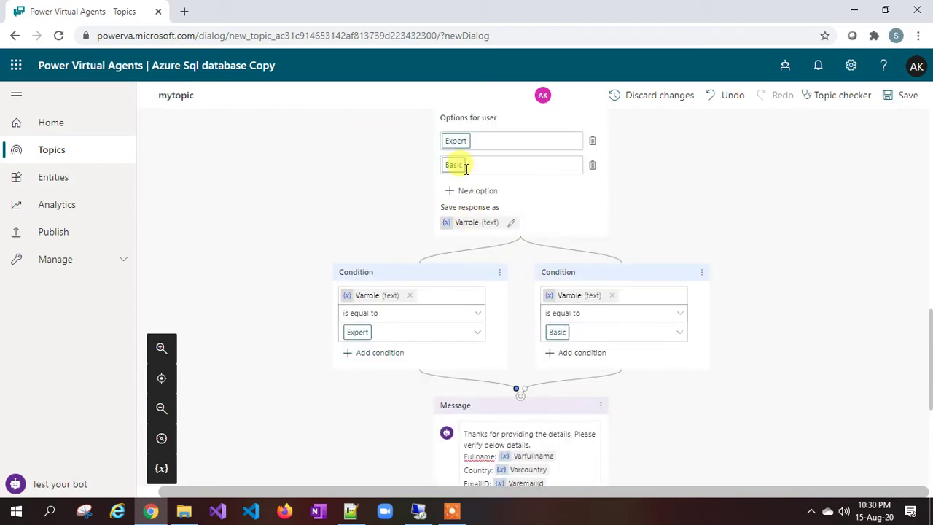
pyautogui.scroll(-3, 446, 307)
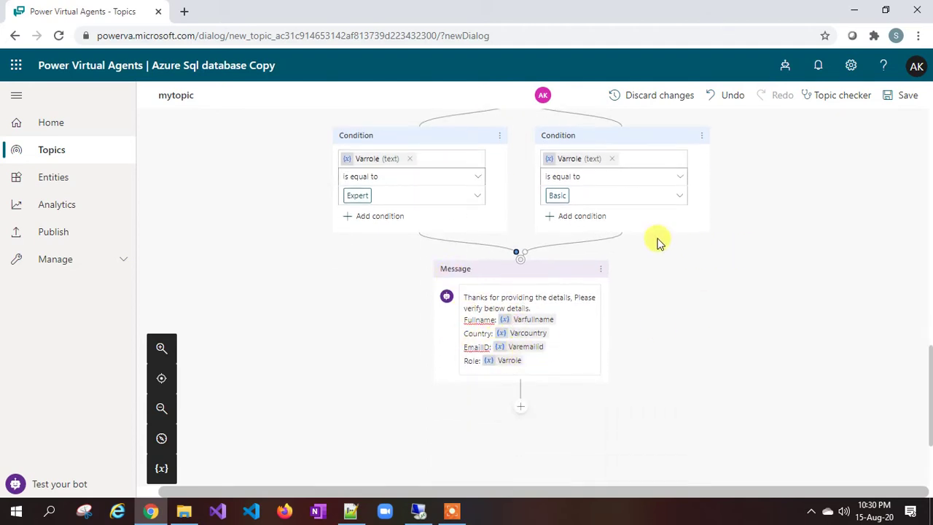
# Step: Save the topic, send 'hello' in a fresh test chat, answer No, then go to Topics
pyautogui.click(902, 98)
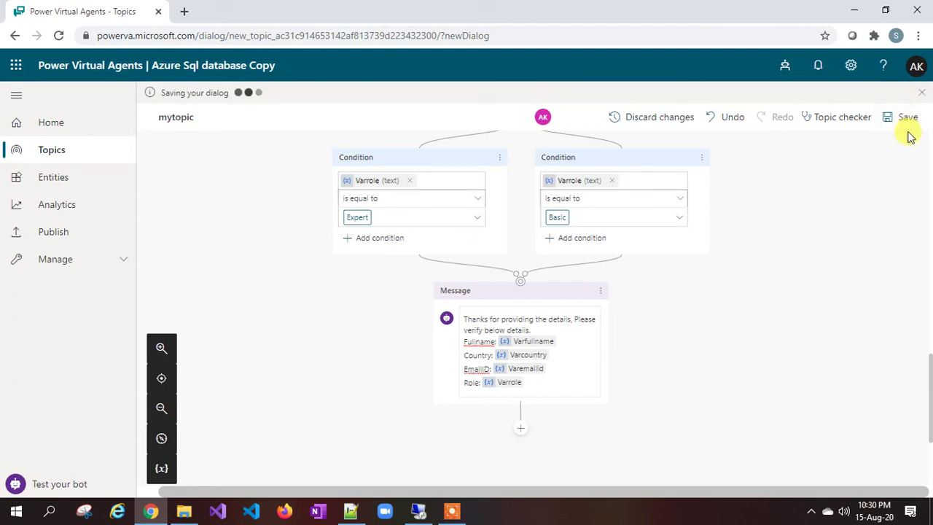
pyautogui.moveTo(420, 256); pyautogui.dragTo(413, 271)
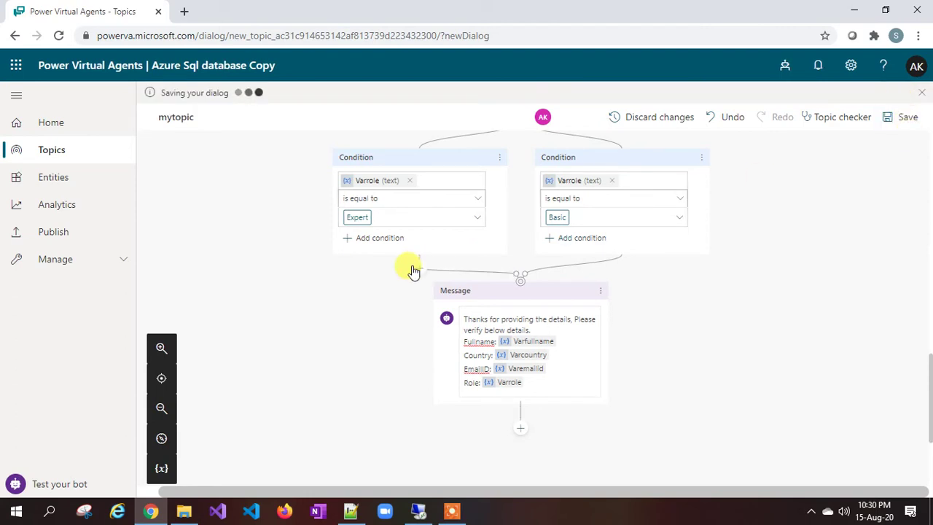
pyautogui.click(55, 486)
pyautogui.click(364, 129)
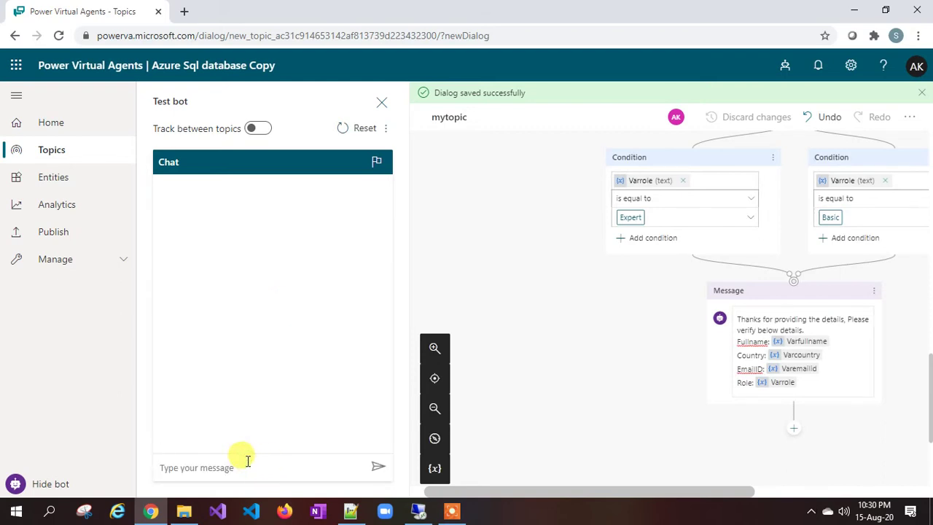
pyautogui.write('hello')
pyautogui.press('Return')
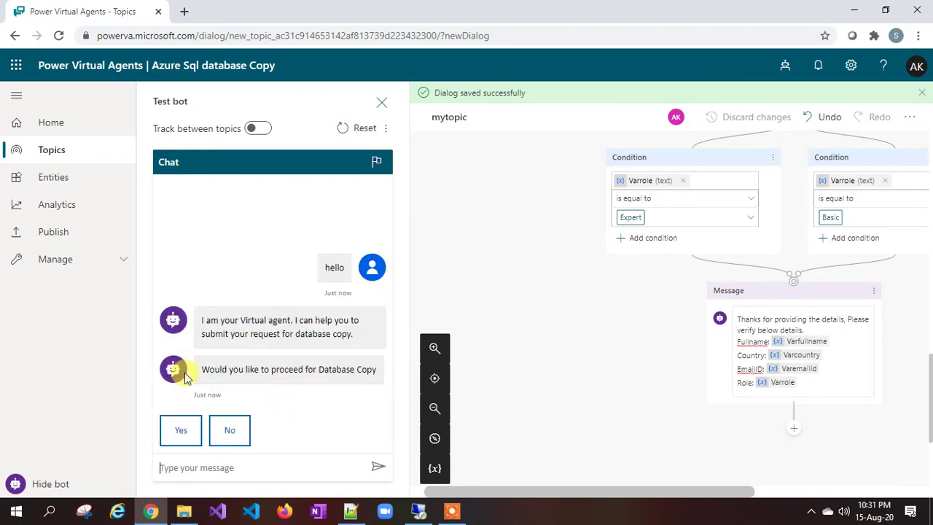
pyautogui.click(233, 435)
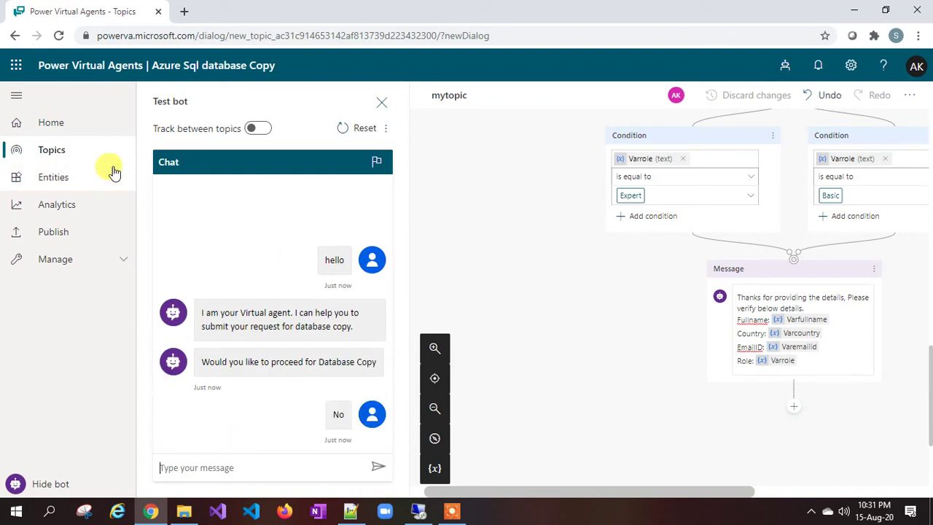
pyautogui.click(64, 153)
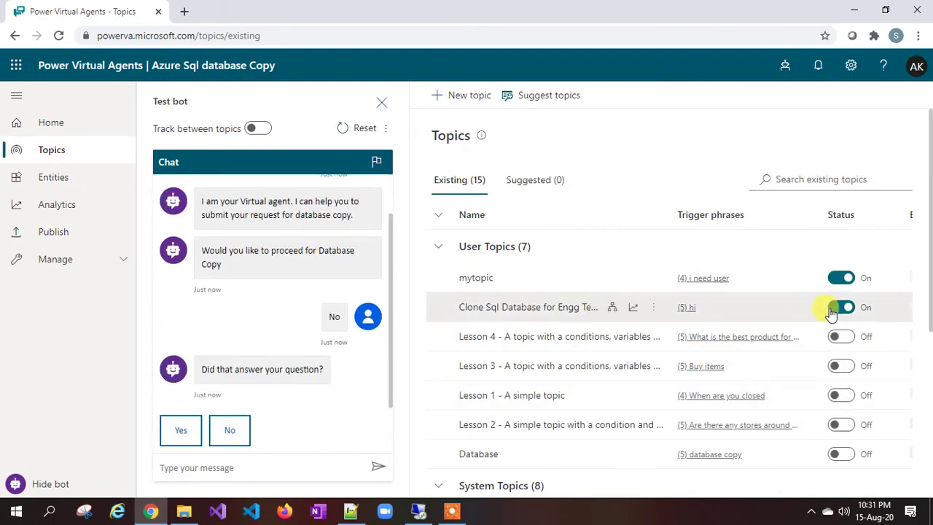
# Step: Turn off the Clone Sql Database for Engg Team topic and send 'hello' to the bot
pyautogui.click(842, 309)
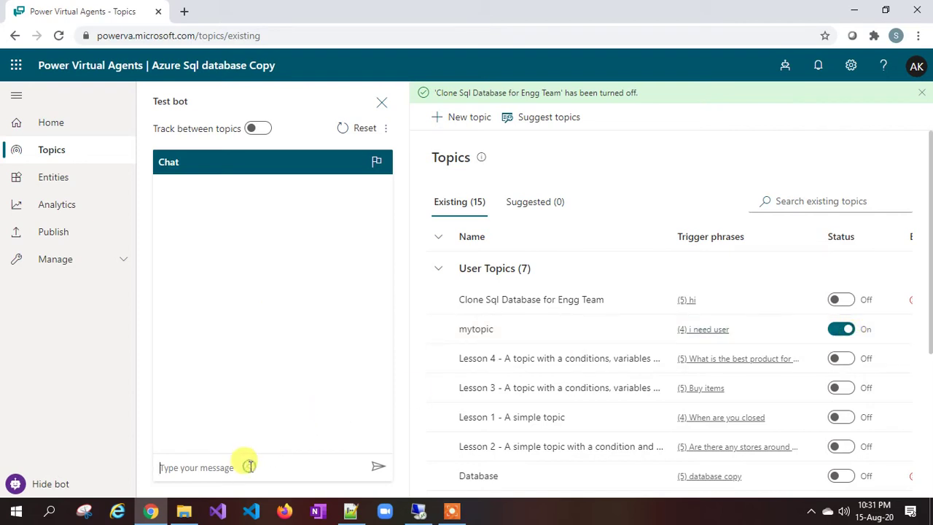
pyautogui.write('hello')
pyautogui.press('Return')
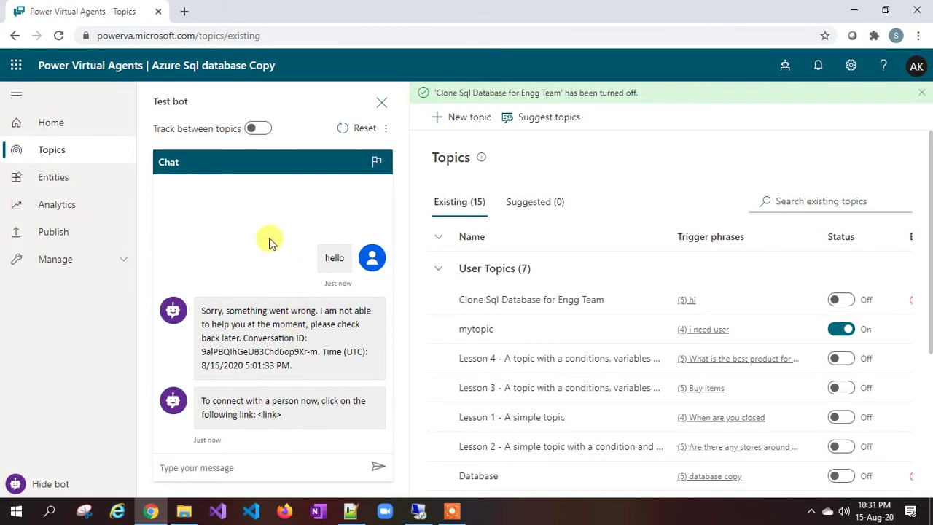
# Step: Reset the test conversation and send 'hello' again, getting a something-went-wrong error
pyautogui.click(364, 130)
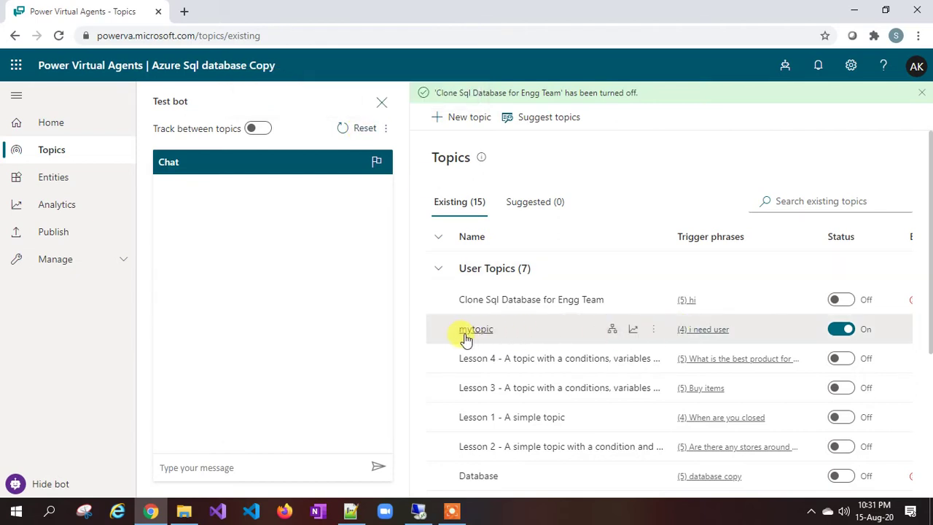
pyautogui.scroll(-1, 466, 338)
pyautogui.scroll(-2, 547, 338)
pyautogui.scroll(-3, 548, 339)
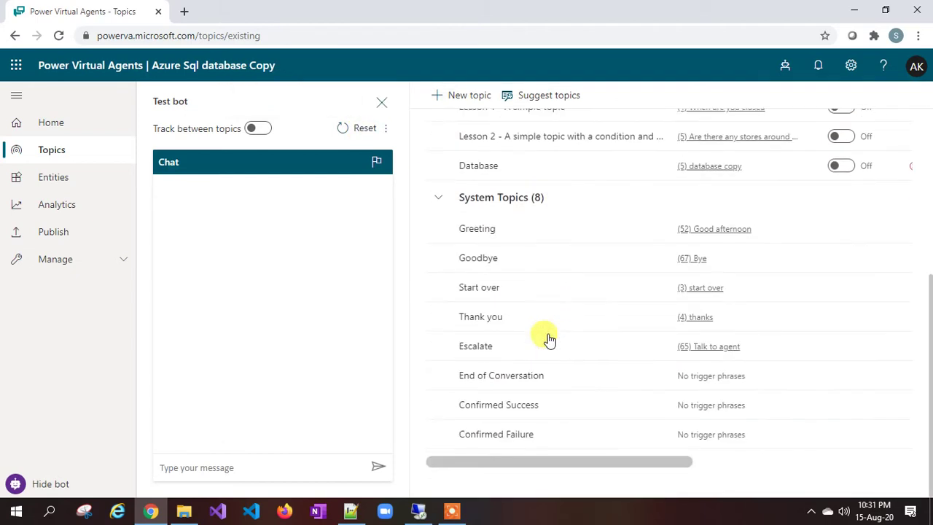
pyautogui.moveTo(652, 463); pyautogui.dragTo(349, 448)
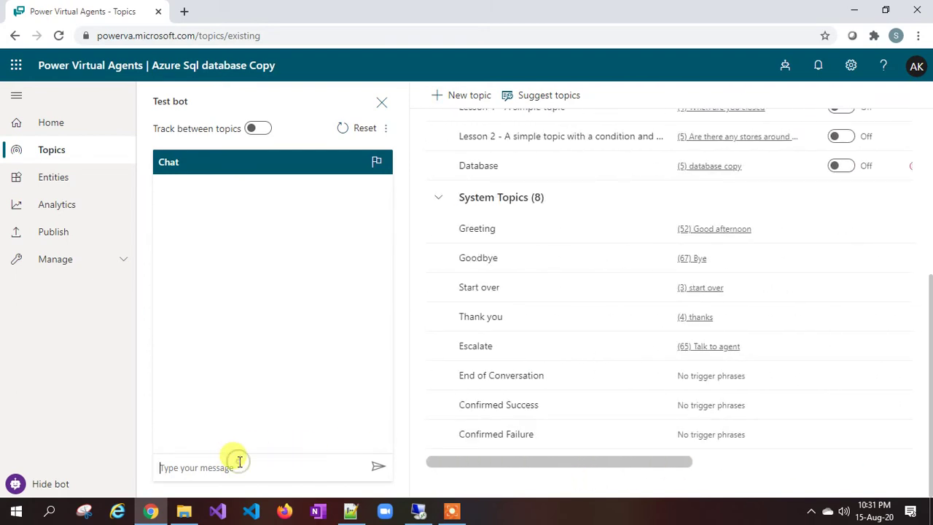
pyautogui.write('hello')
pyautogui.press('Return')
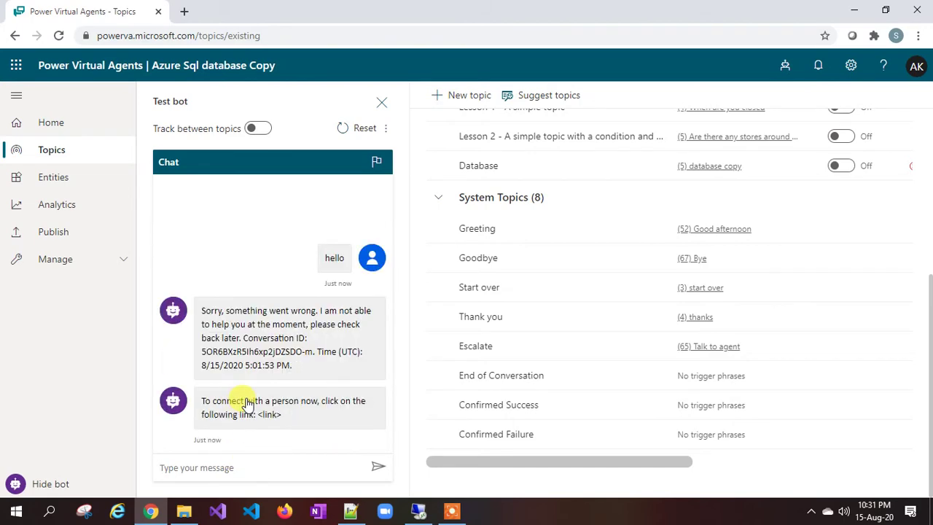
pyautogui.scroll(4, 537, 296)
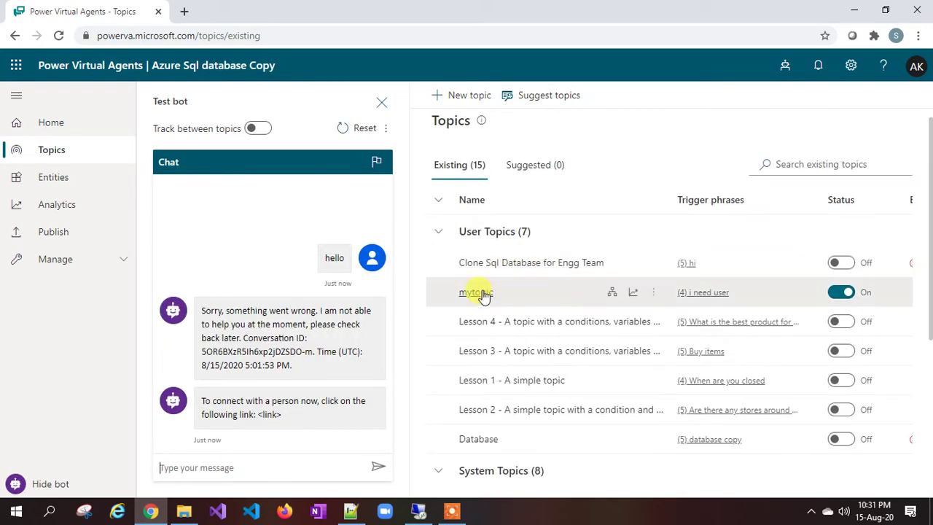
# Step: Open mytopic and send 'please create user' in the test bot chat
pyautogui.click(482, 293)
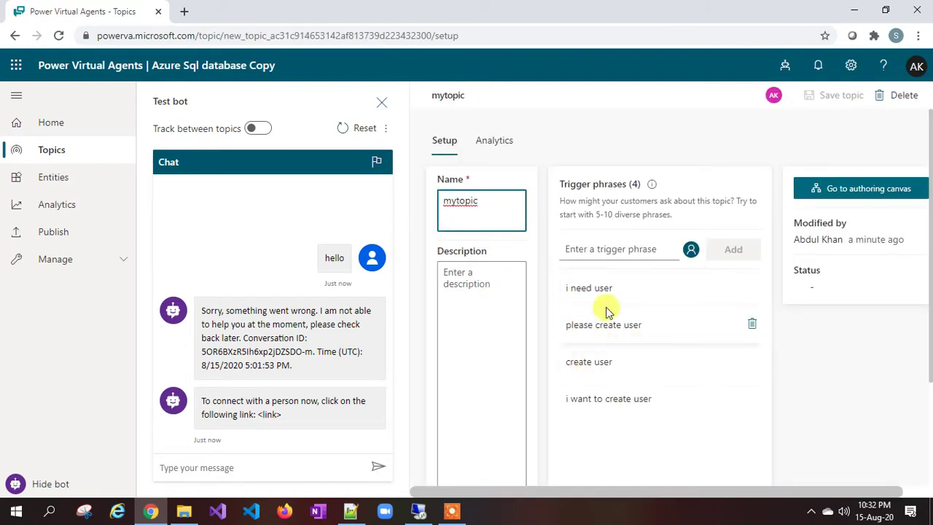
pyautogui.click(235, 462)
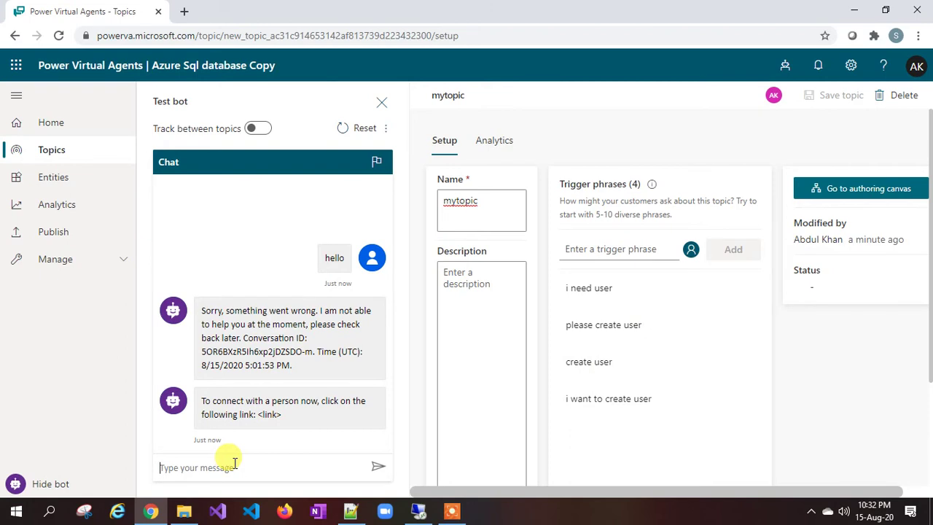
pyautogui.write('i')
pyautogui.press('BackSpace')
pyautogui.write('please create user')
pyautogui.press('Return')
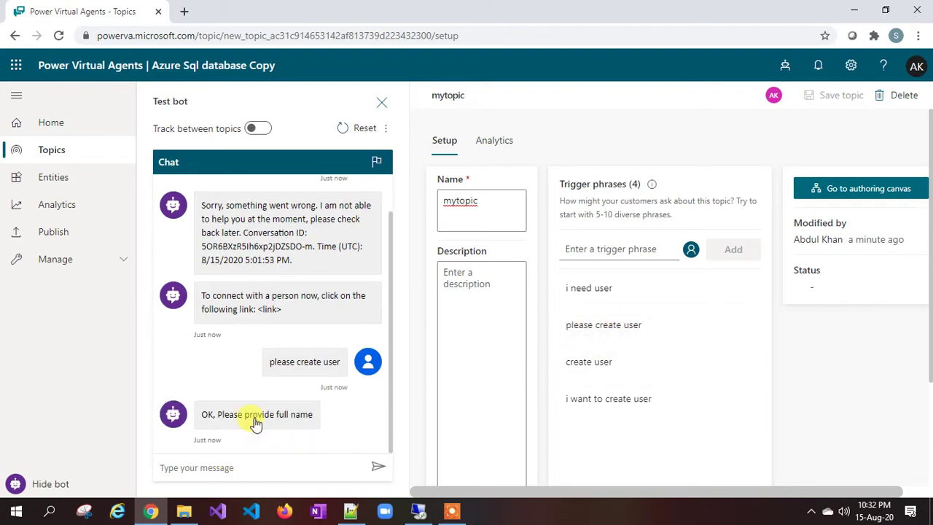
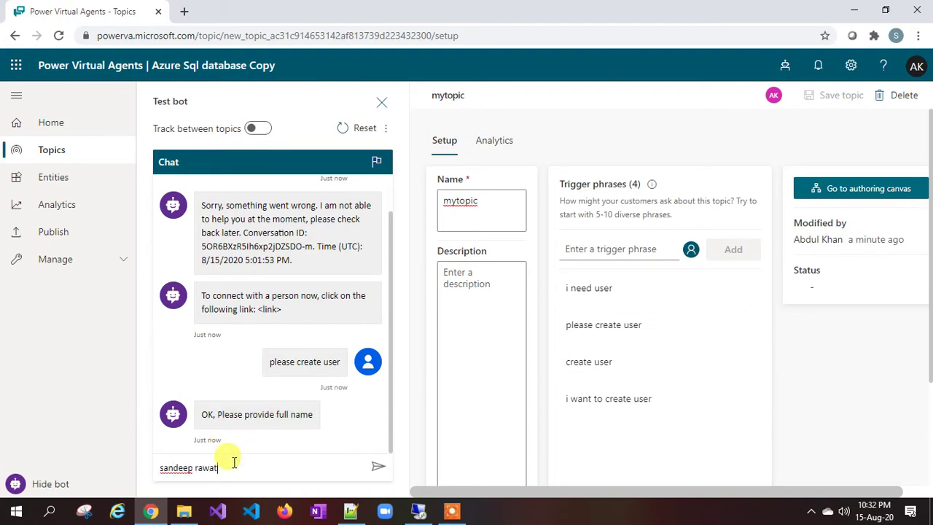
# Step: Answer the prompts with a full name, India, an email address and the Expert role
pyautogui.press('Return')
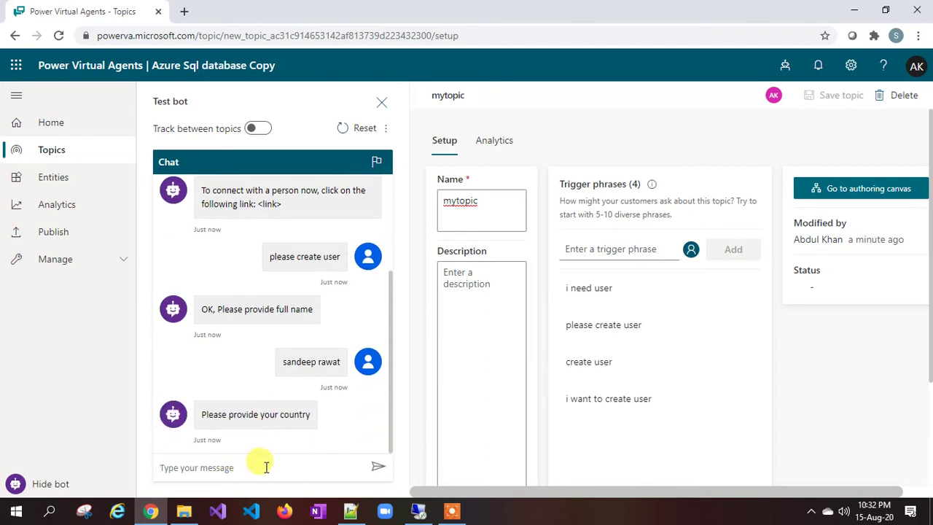
pyautogui.write('india')
pyautogui.press('Return')
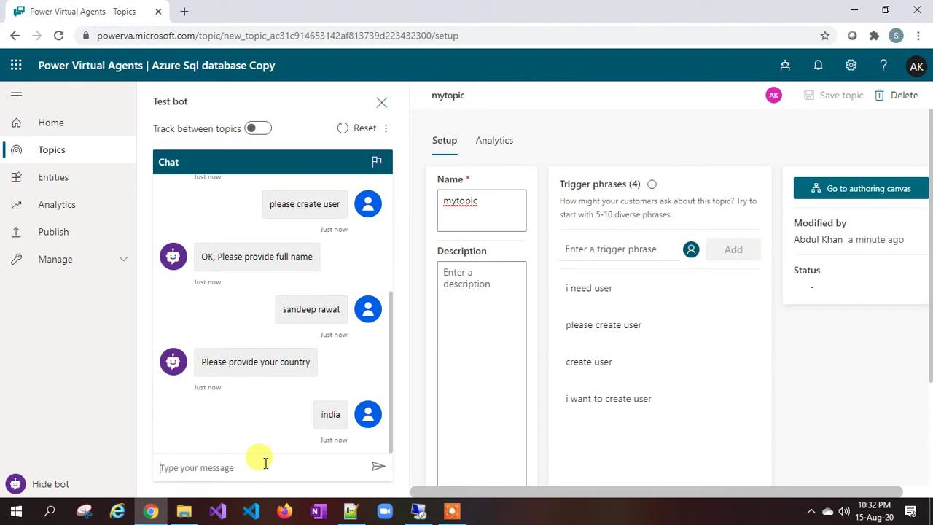
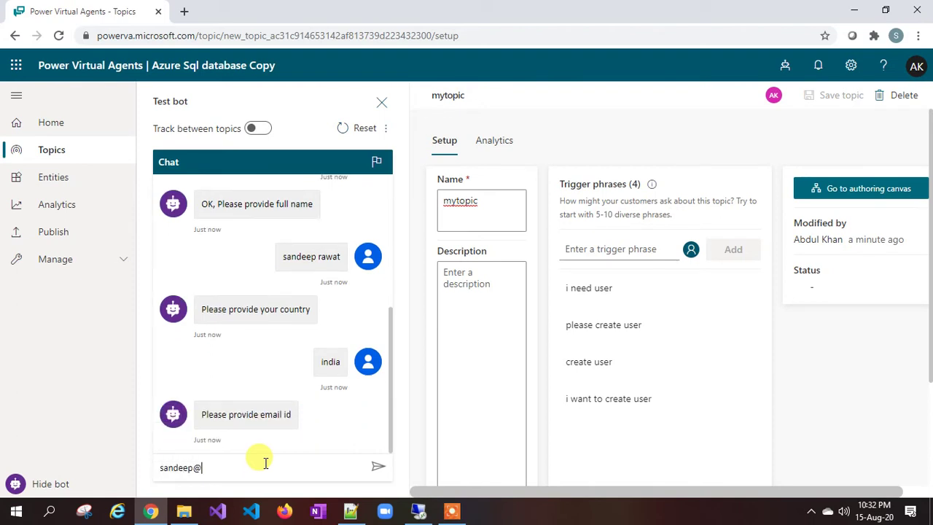
pyautogui.press('Return')
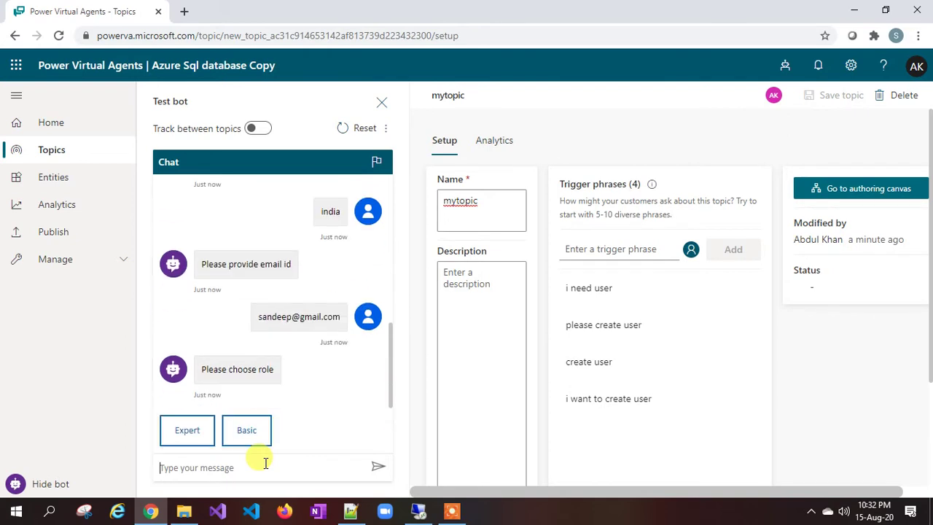
pyautogui.click(193, 431)
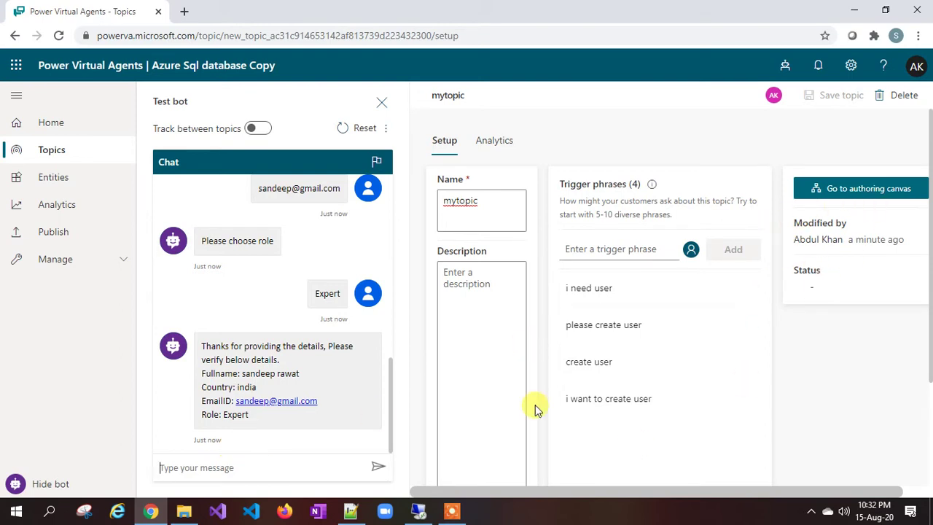
pyautogui.click(870, 188)
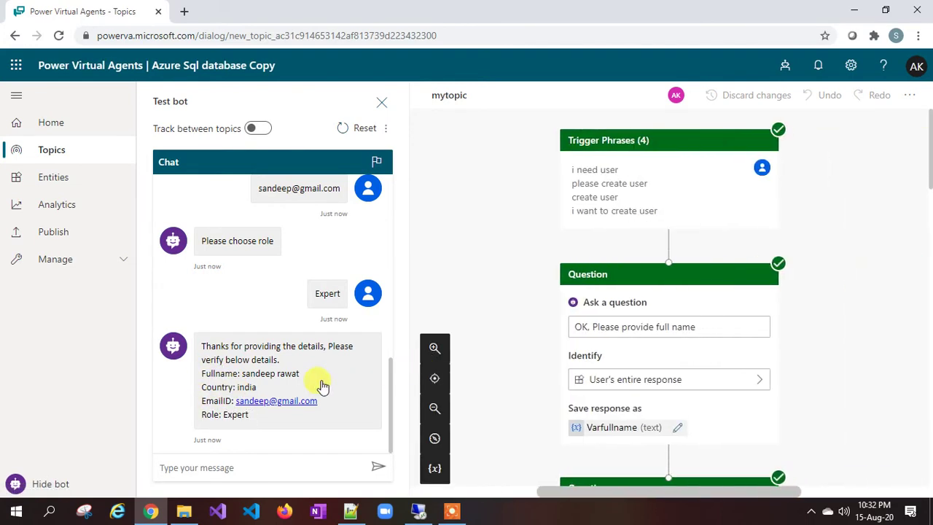
# Step: Add a question node after the confirmation message reading 'Are the details correct?'
pyautogui.scroll(-5, 527, 333)
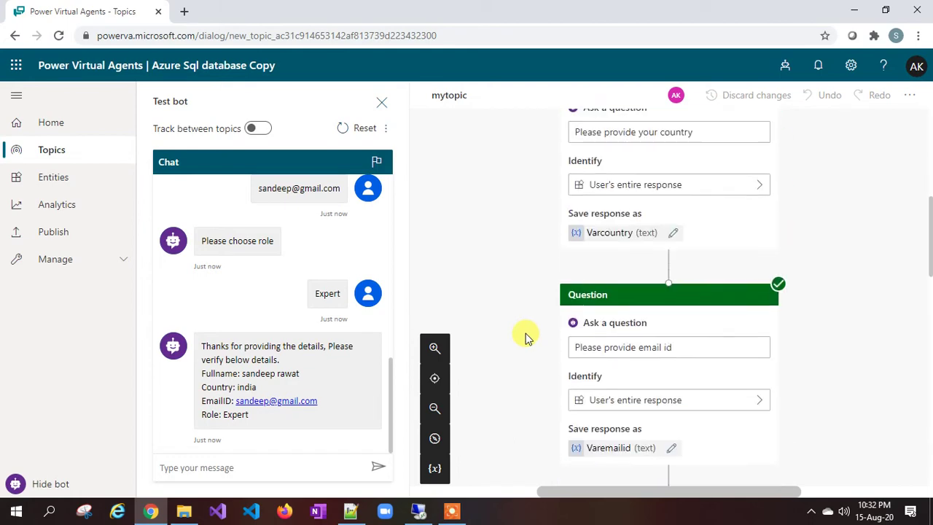
pyautogui.scroll(-5, 519, 369)
pyautogui.scroll(-5, 519, 368)
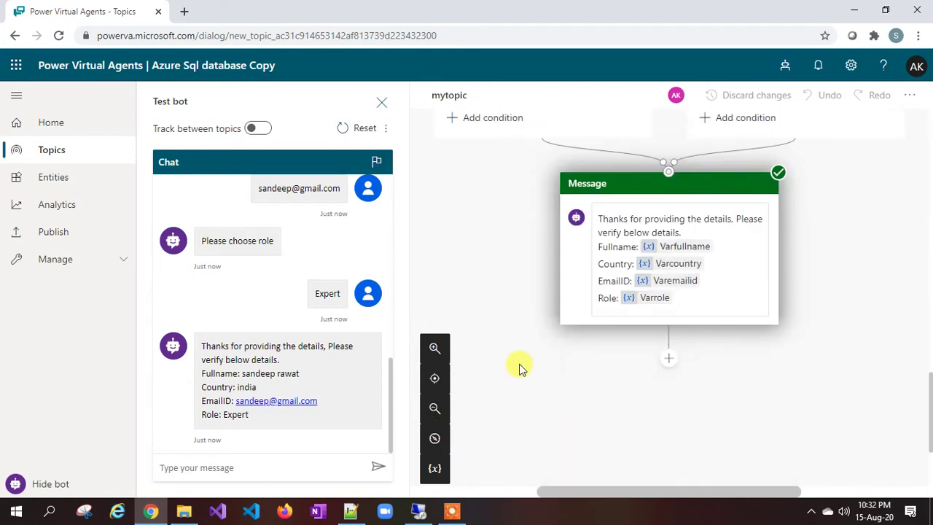
pyautogui.scroll(-3, 664, 349)
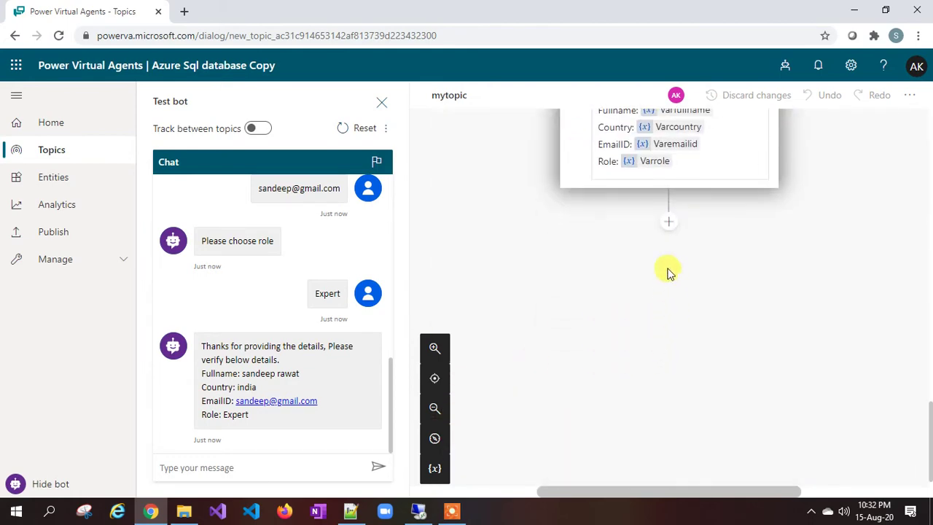
pyautogui.click(669, 222)
pyautogui.click(632, 245)
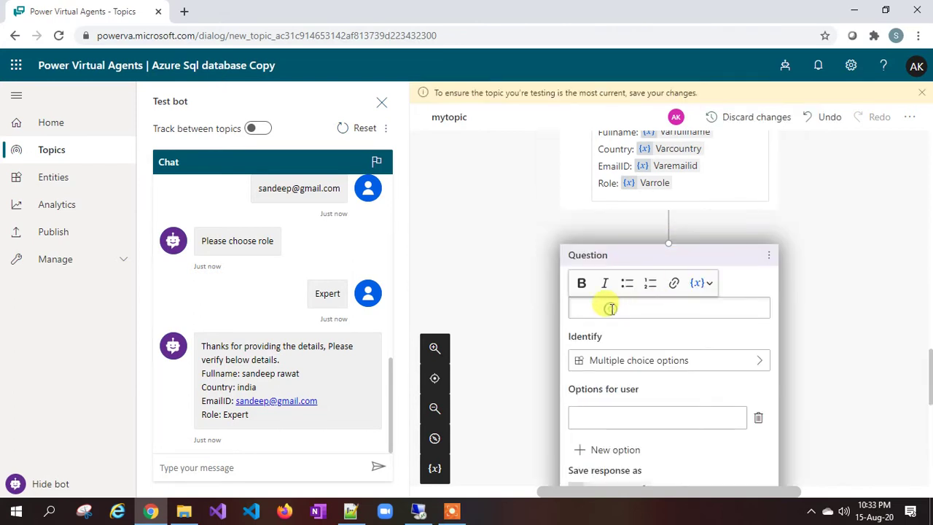
pyautogui.write('Are the details correct?')
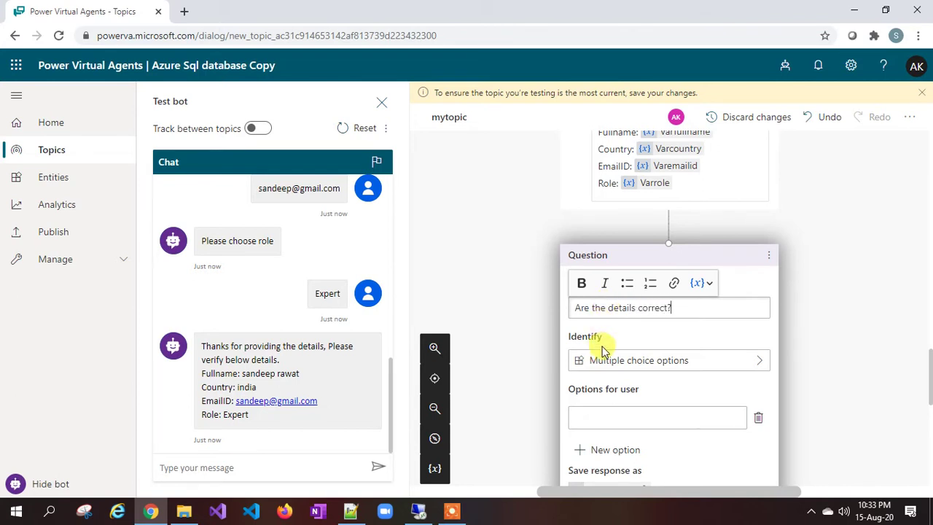
# Step: Give the question answer options Yes and No
pyautogui.scroll(-1, 627, 336)
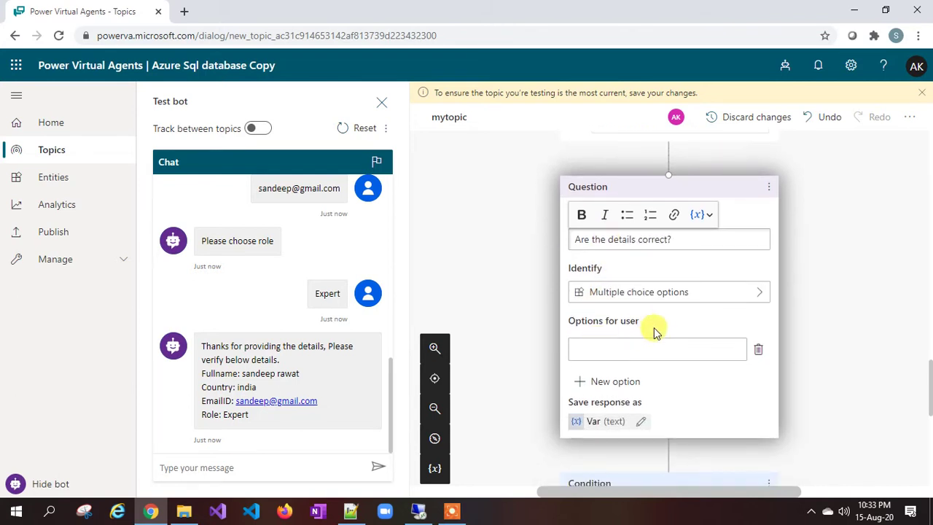
pyautogui.click(613, 354)
pyautogui.write('Y')
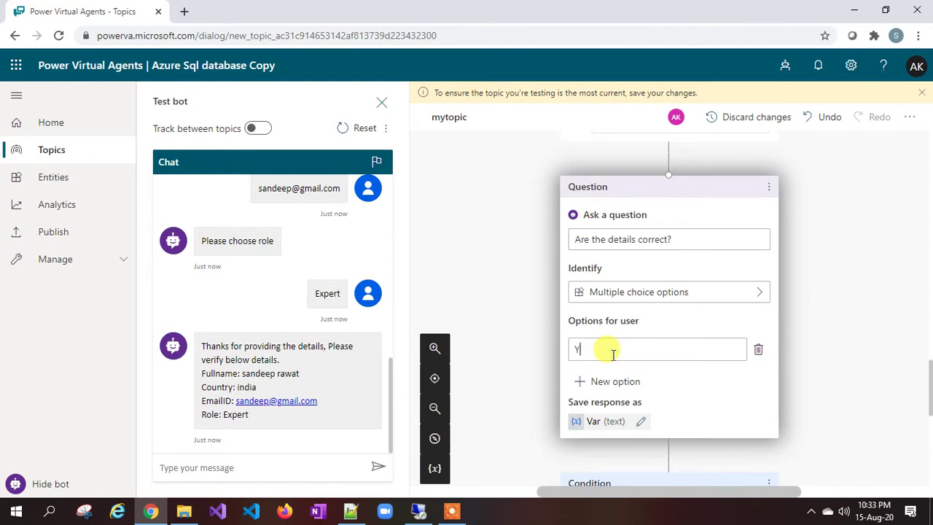
pyautogui.write('es')
pyautogui.press('Return')
pyautogui.write('No')
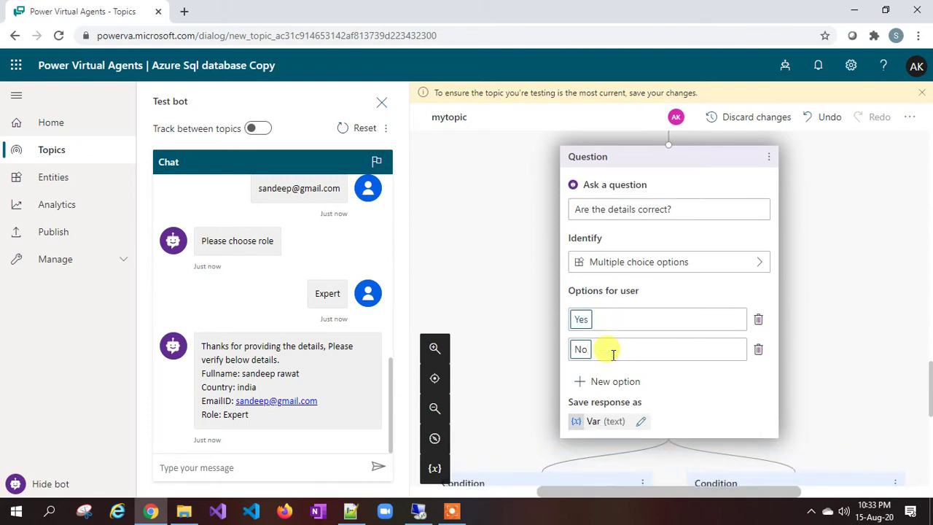
pyautogui.scroll(-1, 613, 354)
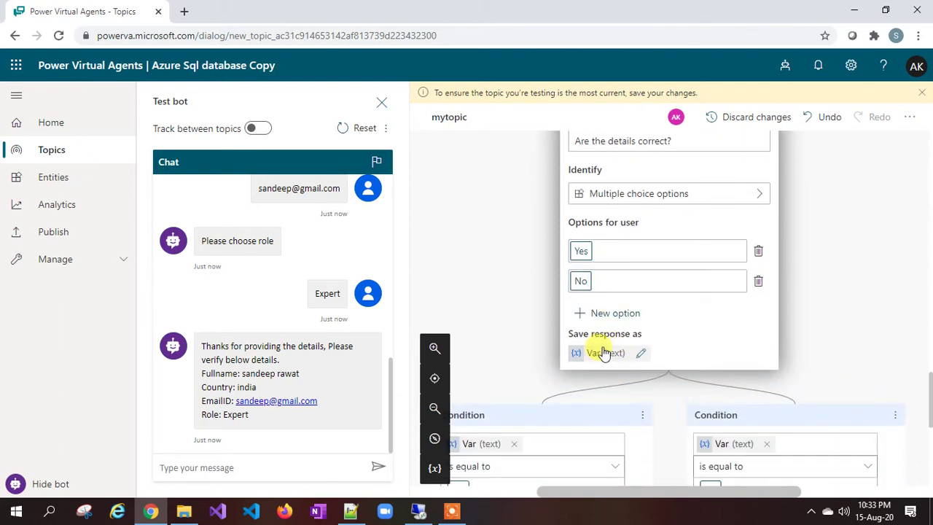
# Step: Rename the question's answer variable to Varoptions, then hide the test bot chat
pyautogui.click(605, 352)
pyautogui.click(732, 199)
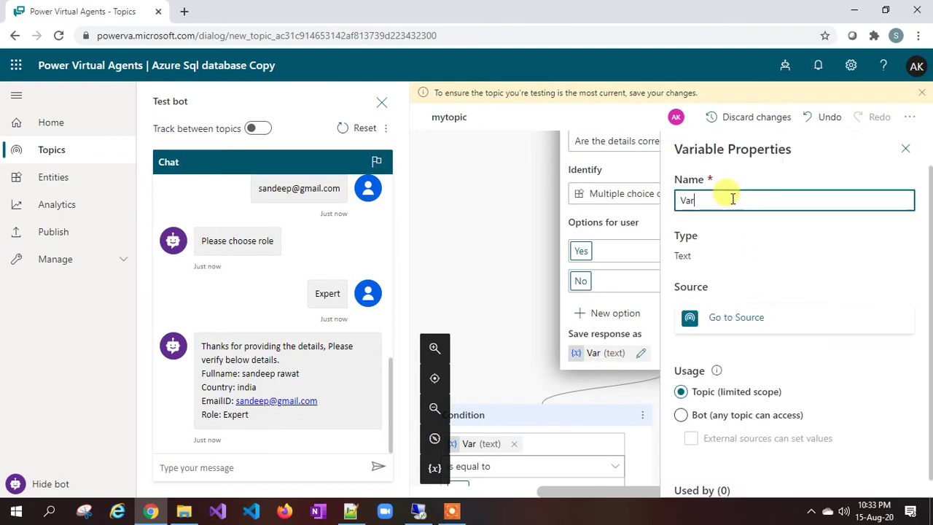
pyautogui.write('options')
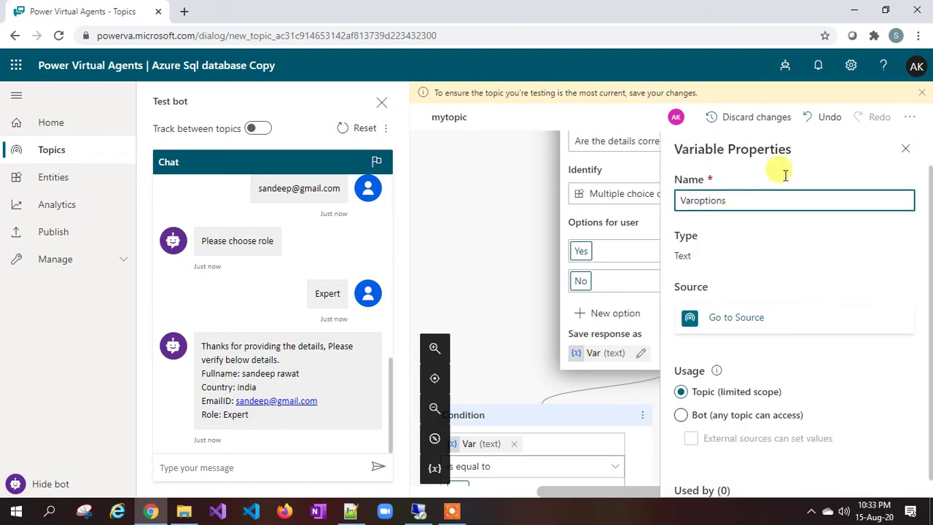
pyautogui.click(905, 149)
pyautogui.scroll(-3, 665, 222)
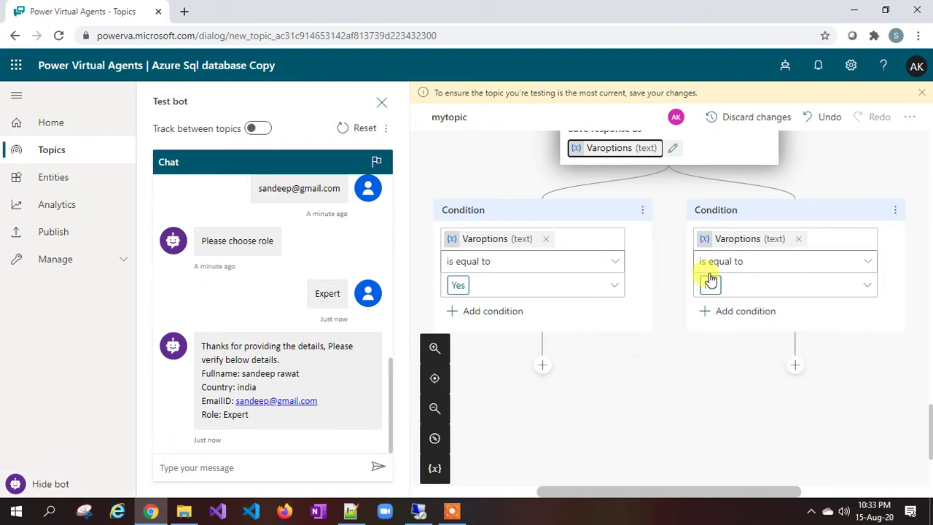
pyautogui.click(43, 487)
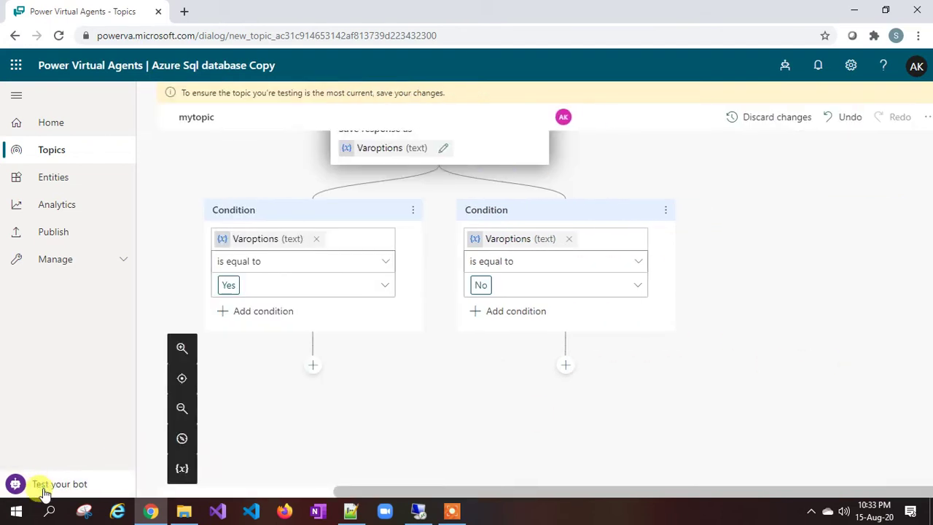
pyautogui.click(163, 410)
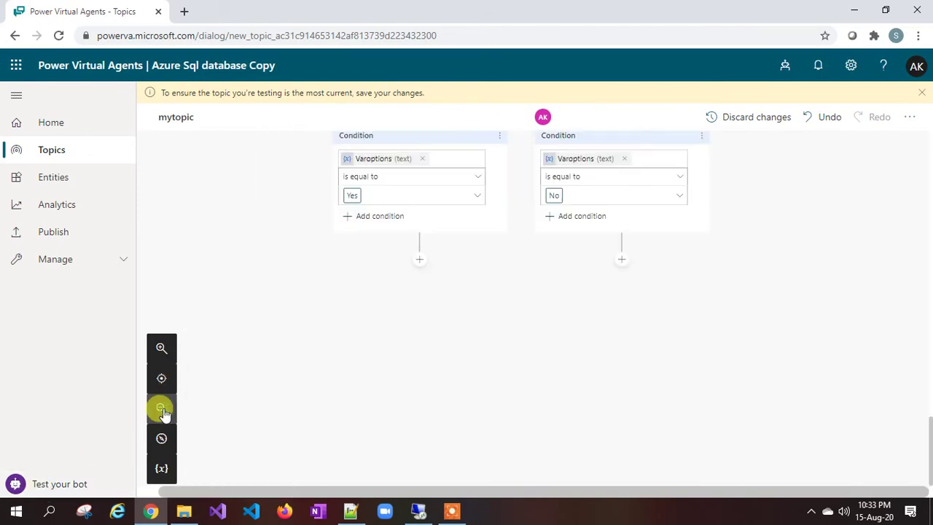
pyautogui.scroll(4, 391, 376)
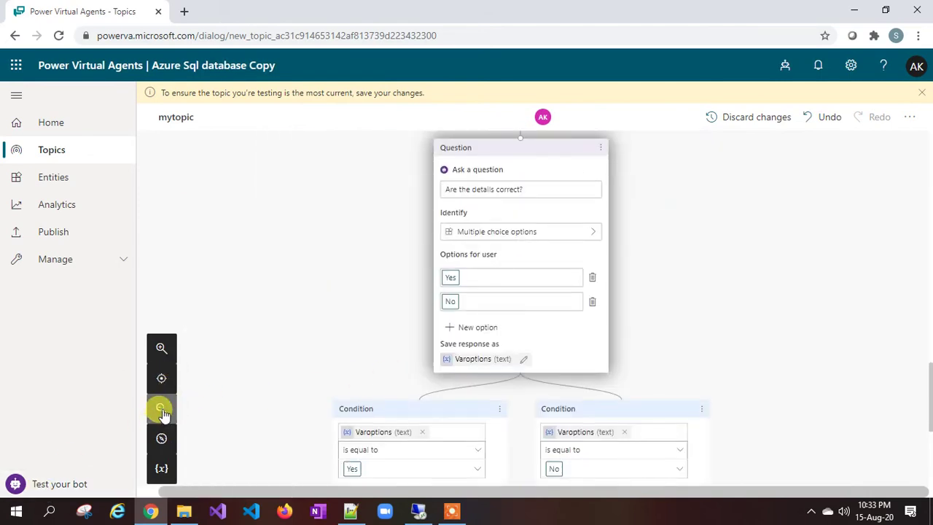
pyautogui.click(162, 410)
pyautogui.scroll(3, 287, 377)
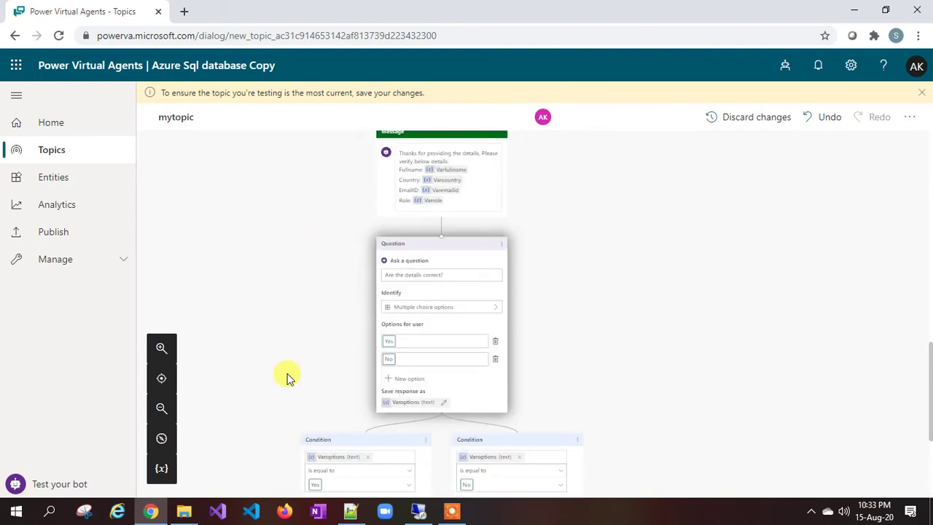
pyautogui.scroll(-3, 286, 378)
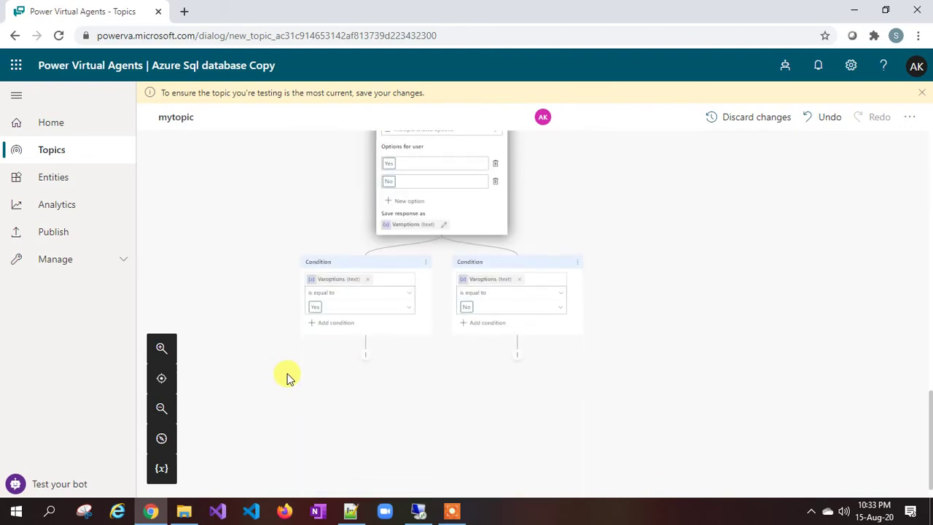
pyautogui.scroll(1, 401, 197)
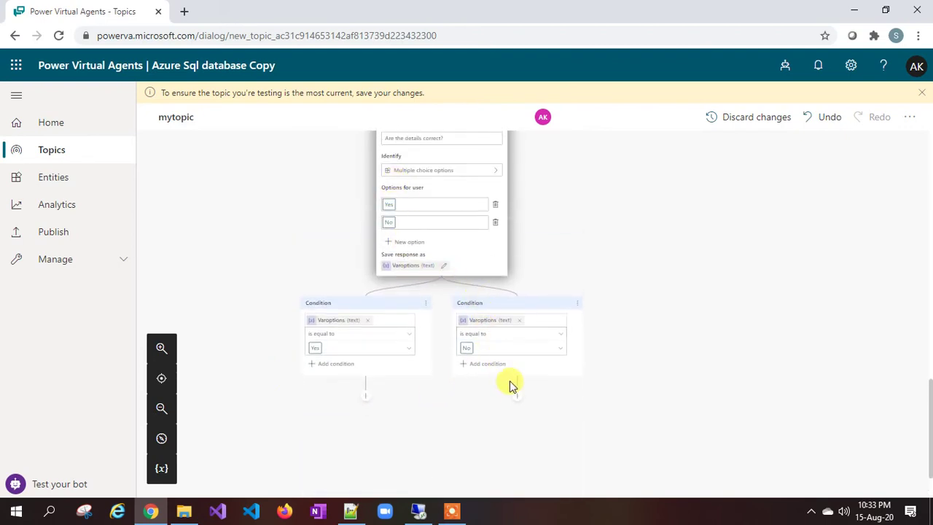
pyautogui.scroll(15, 513, 387)
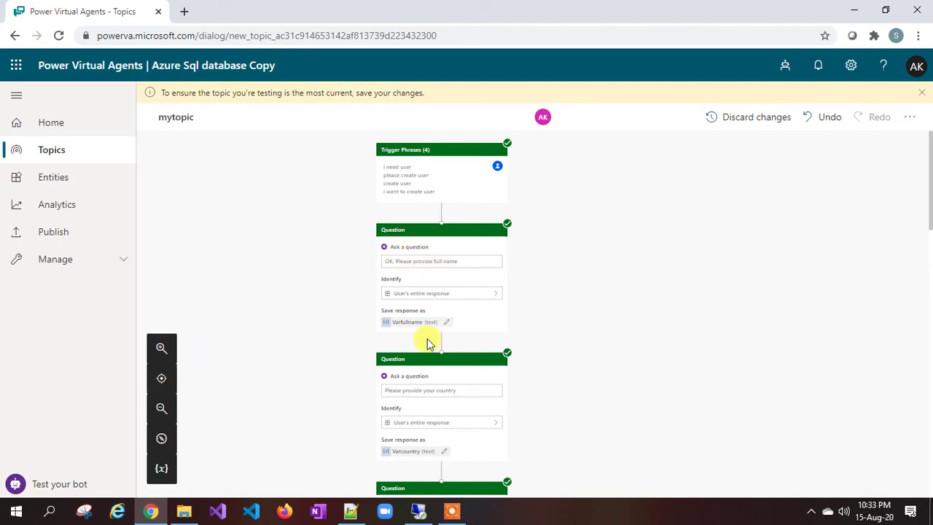
pyautogui.scroll(-5, 427, 341)
pyautogui.scroll(-10, 427, 341)
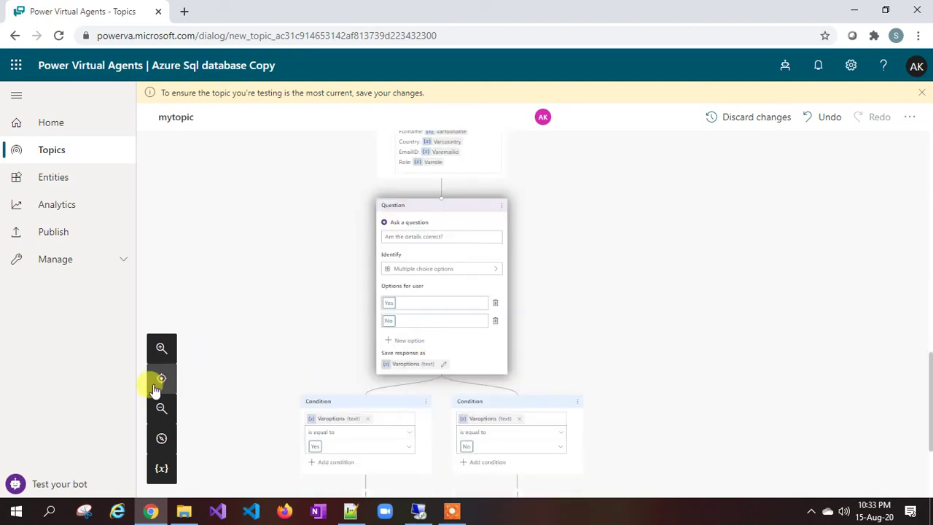
pyautogui.click(161, 349)
pyautogui.scroll(-5, 343, 339)
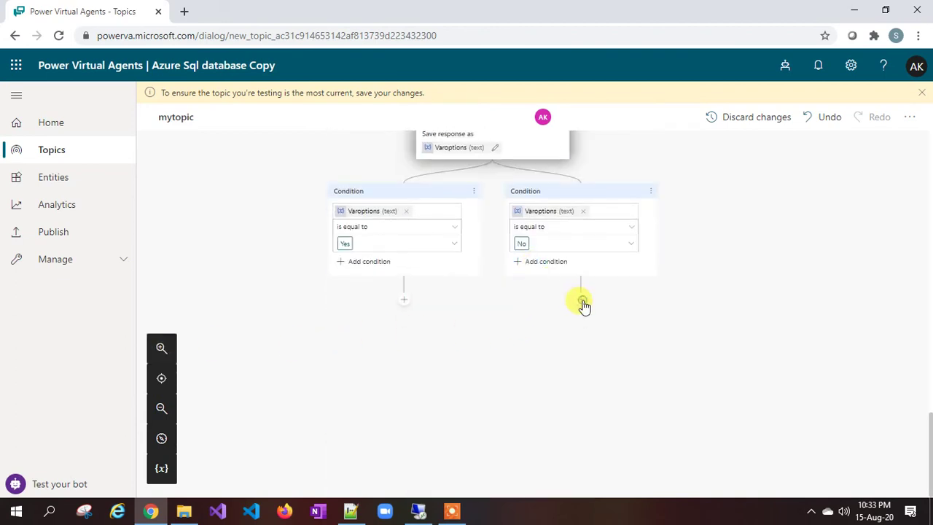
# Step: Drag the connector below Trigger Phrases down to the end of the No branch
pyautogui.click(580, 300)
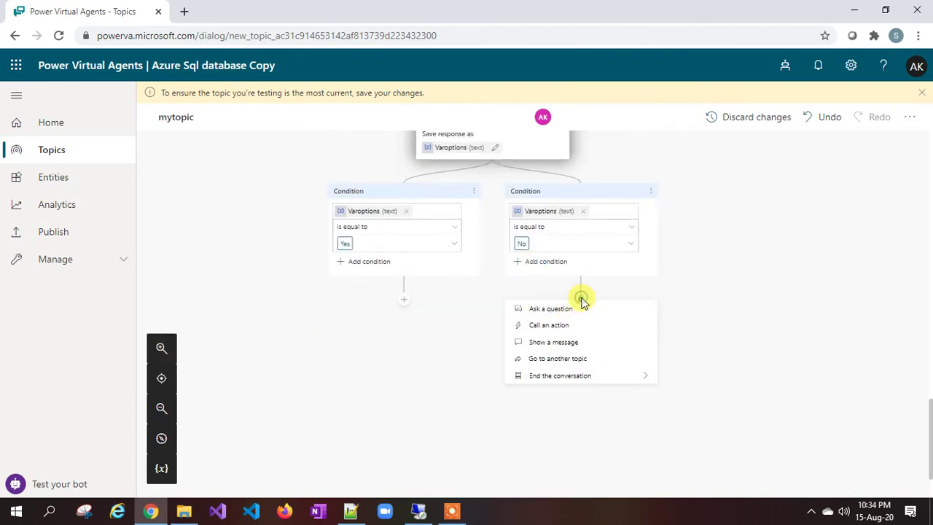
pyautogui.click(581, 302)
pyautogui.scroll(4, 610, 287)
pyautogui.scroll(10, 607, 285)
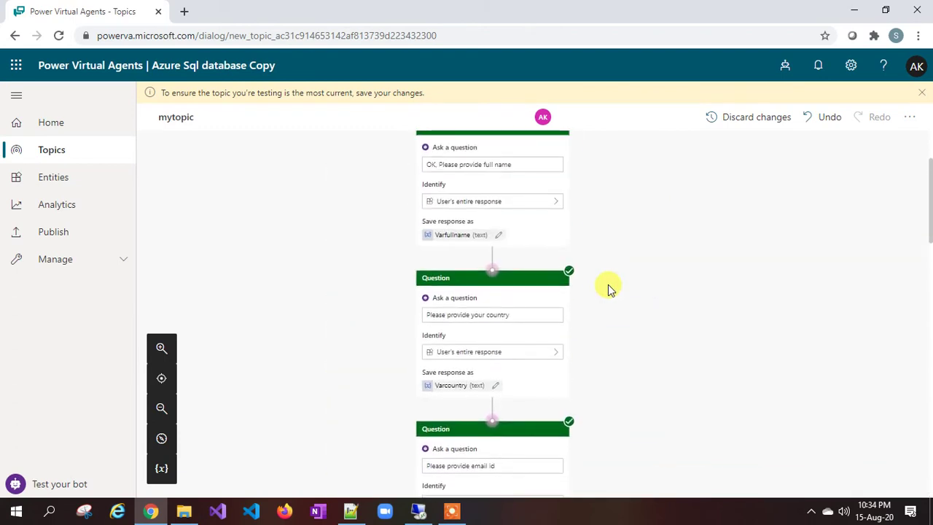
pyautogui.scroll(3, 503, 255)
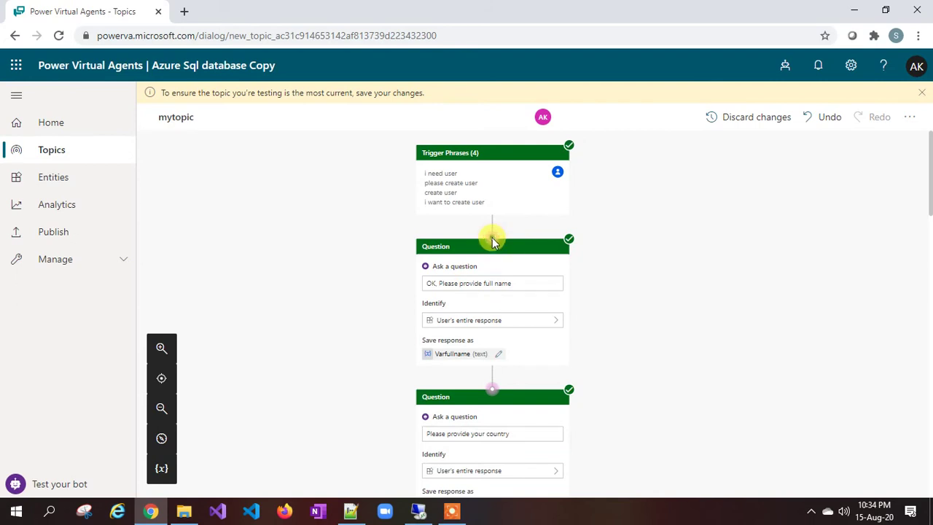
pyautogui.moveTo(493, 242); pyautogui.dragTo(523, 332)
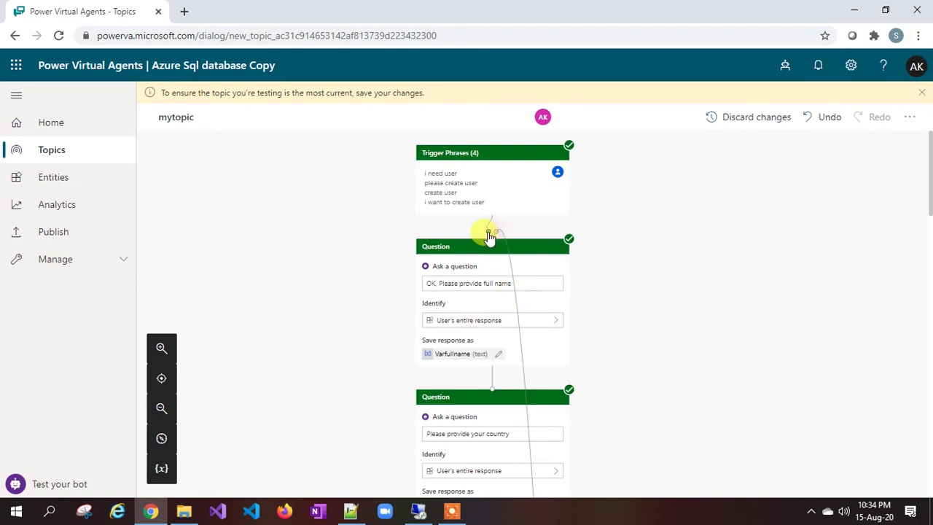
pyautogui.scroll(-4, 487, 294)
pyautogui.scroll(-14, 488, 294)
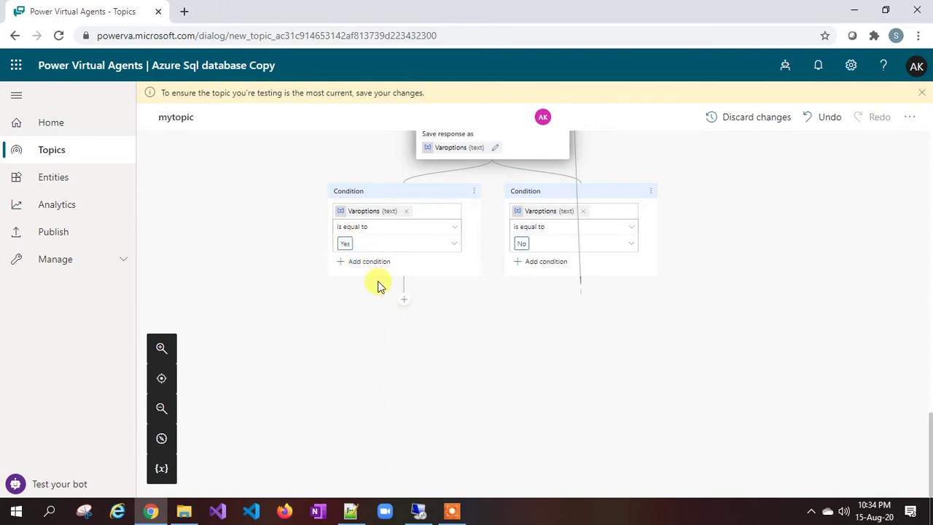
# Step: Add a Call an action node under Yes and choose to create a new flow
pyautogui.click(405, 302)
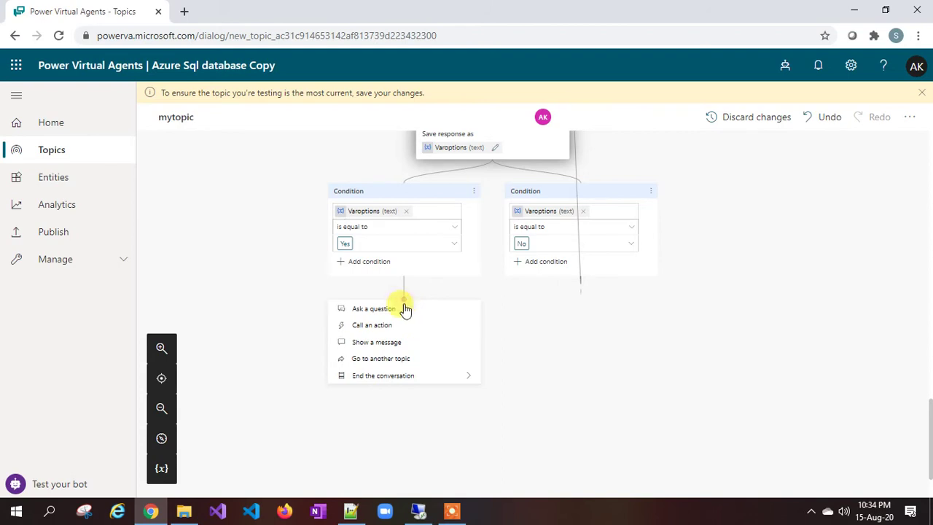
pyautogui.click(388, 328)
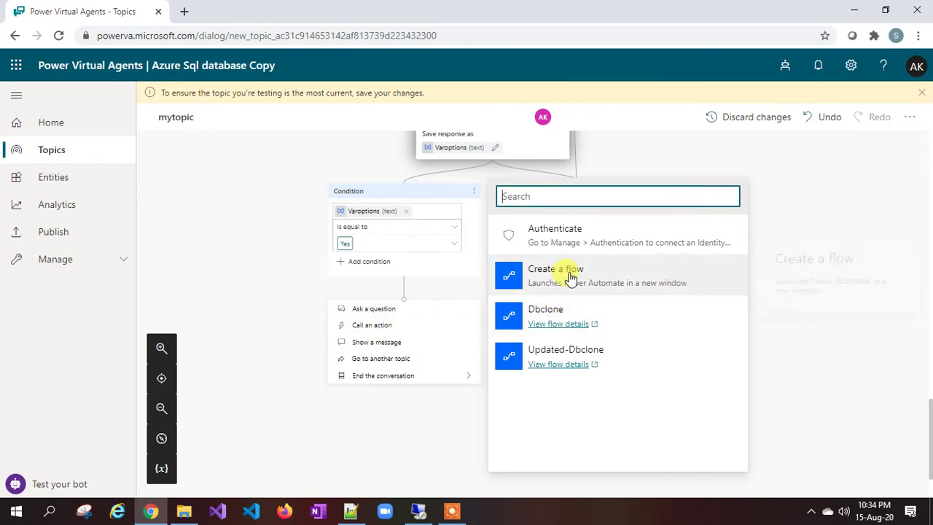
pyautogui.click(571, 277)
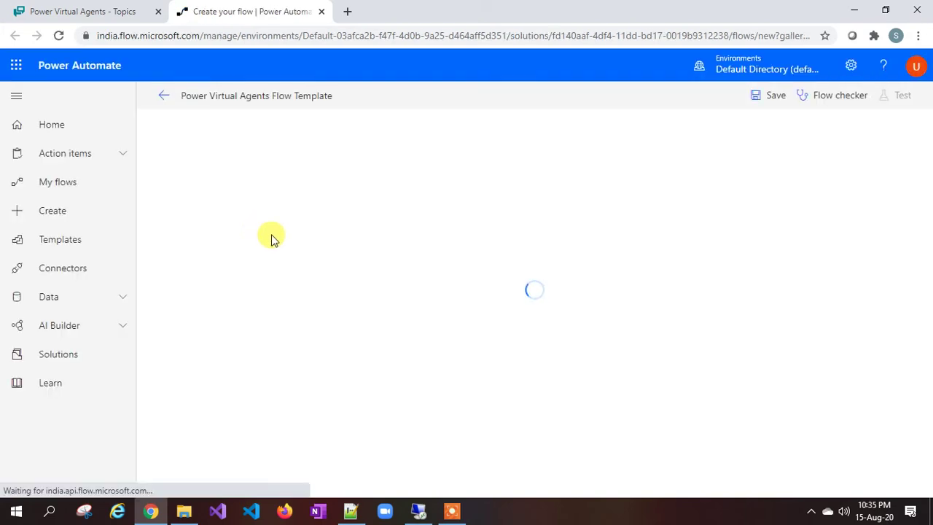
# Step: Sign out of the Power Automate account, confirming Leave on the unsaved flow page
pyautogui.click(916, 71)
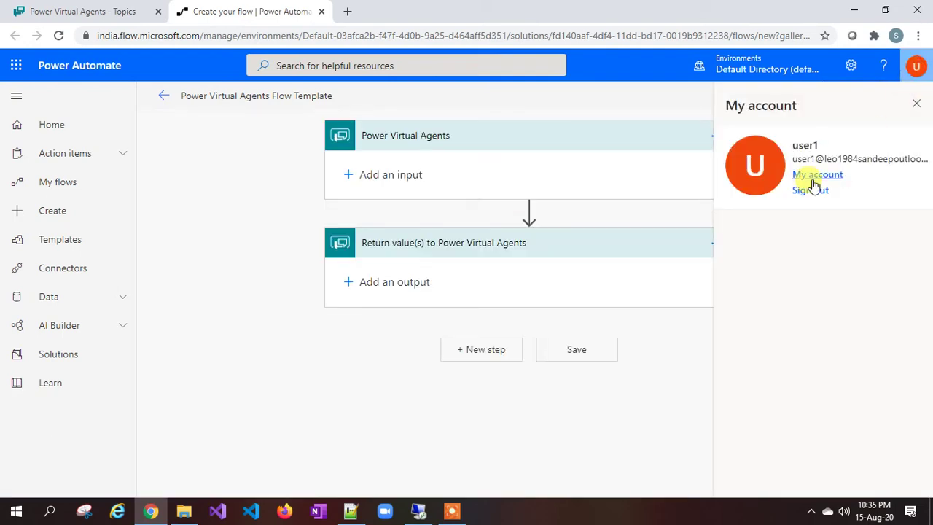
pyautogui.click(809, 190)
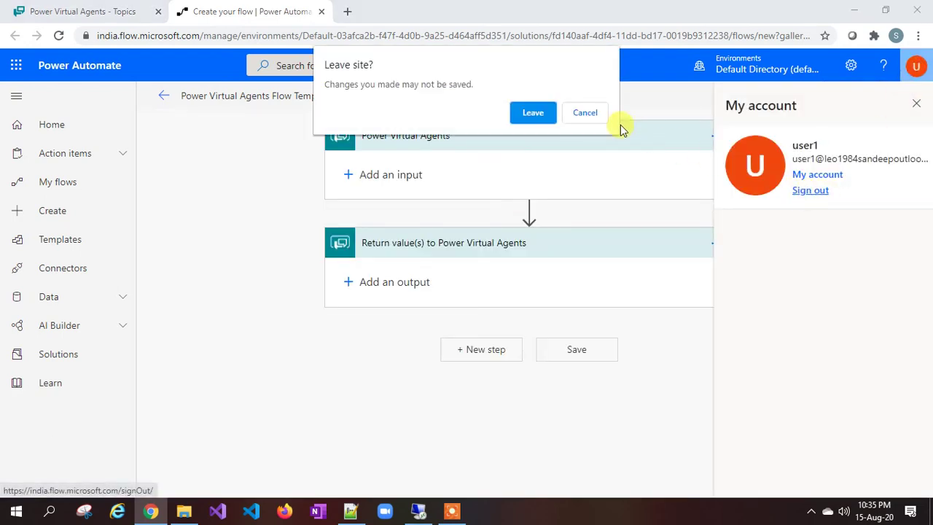
pyautogui.click(535, 114)
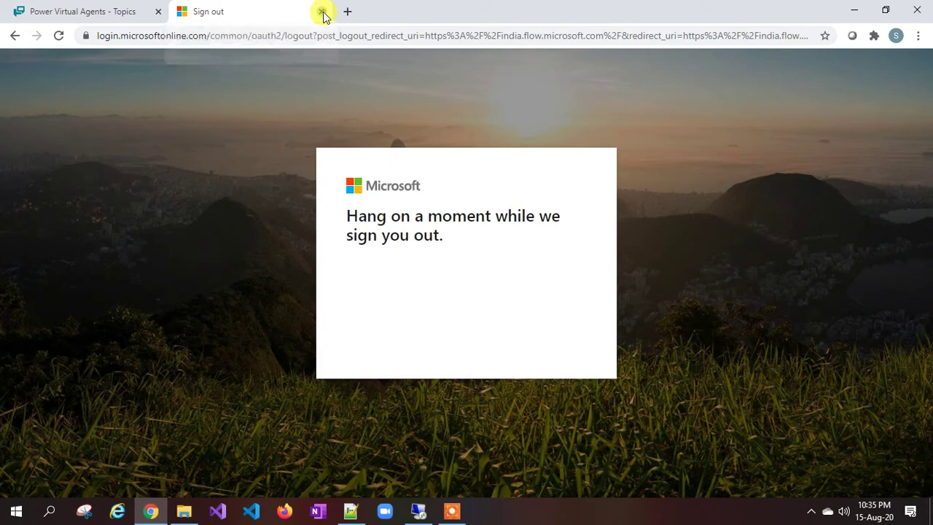
# Step: Close the sign-out tab, then choose Call an action under Yes and Create a flow
pyautogui.click(321, 11)
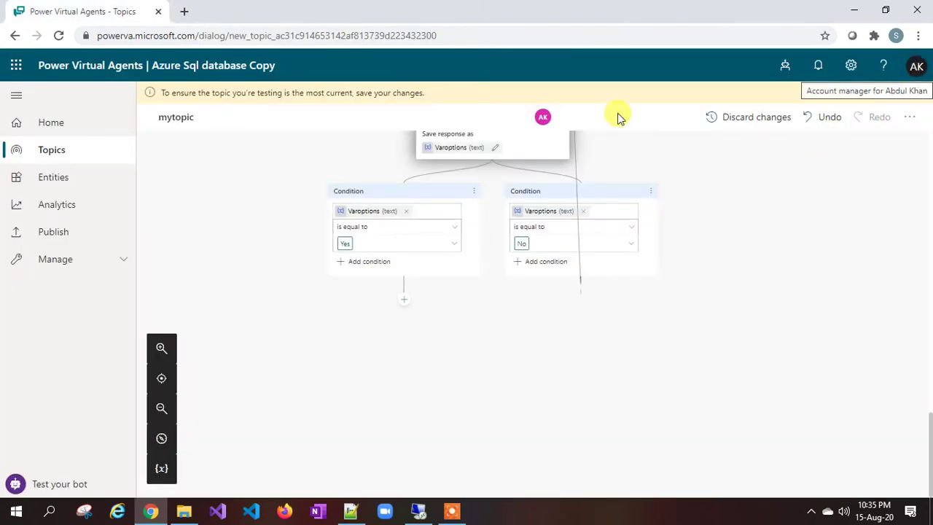
pyautogui.click(402, 302)
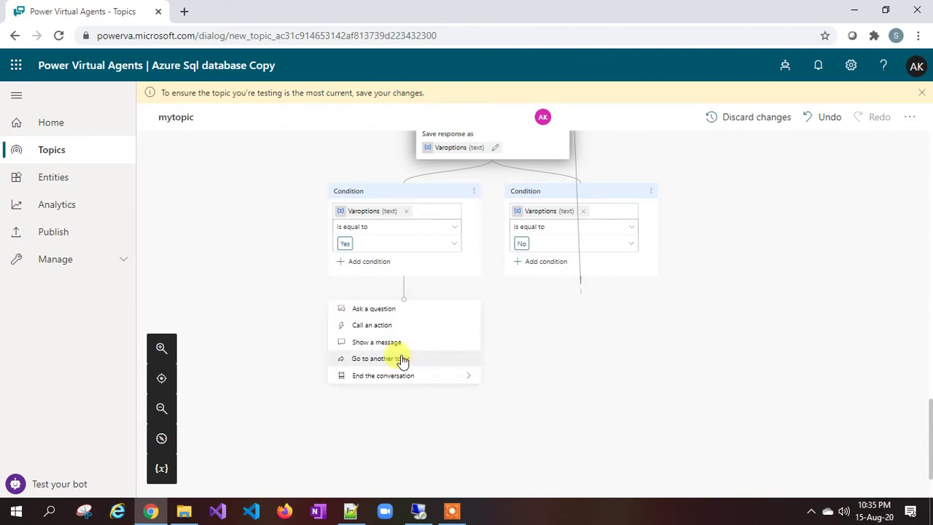
pyautogui.click(380, 328)
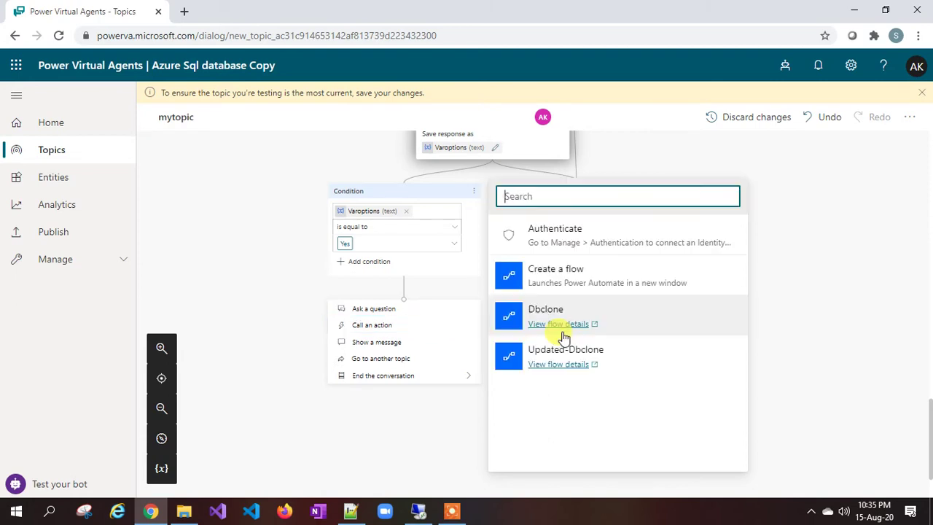
pyautogui.click(567, 280)
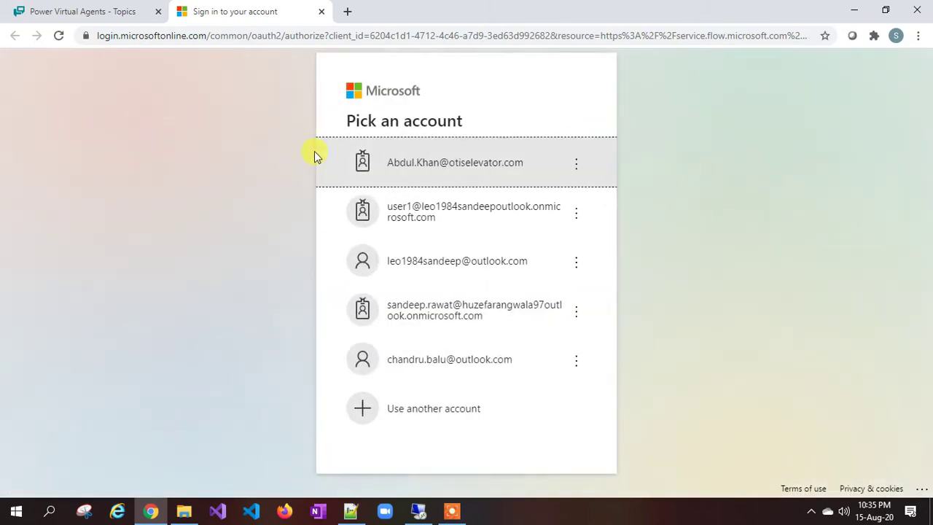
# Step: Sign in to Microsoft with the first listed work account and its password
pyautogui.click(462, 164)
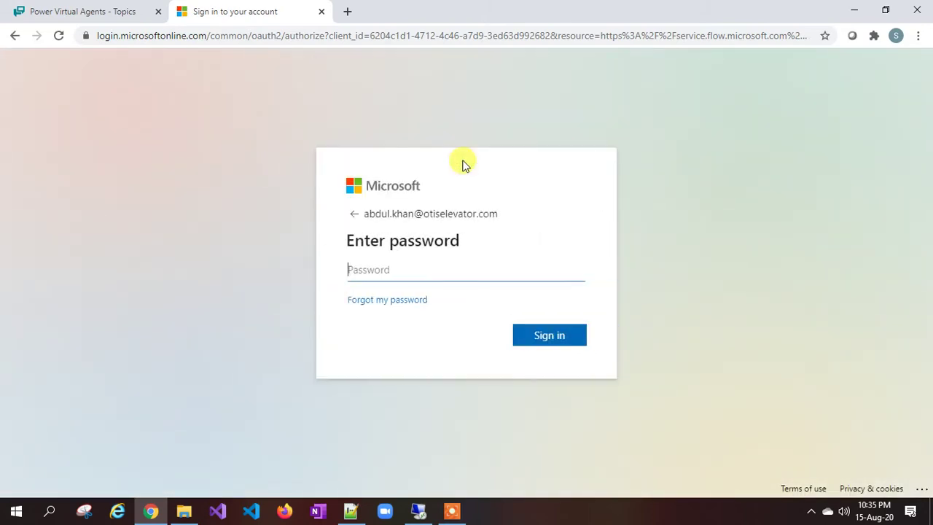
pyautogui.write('•')
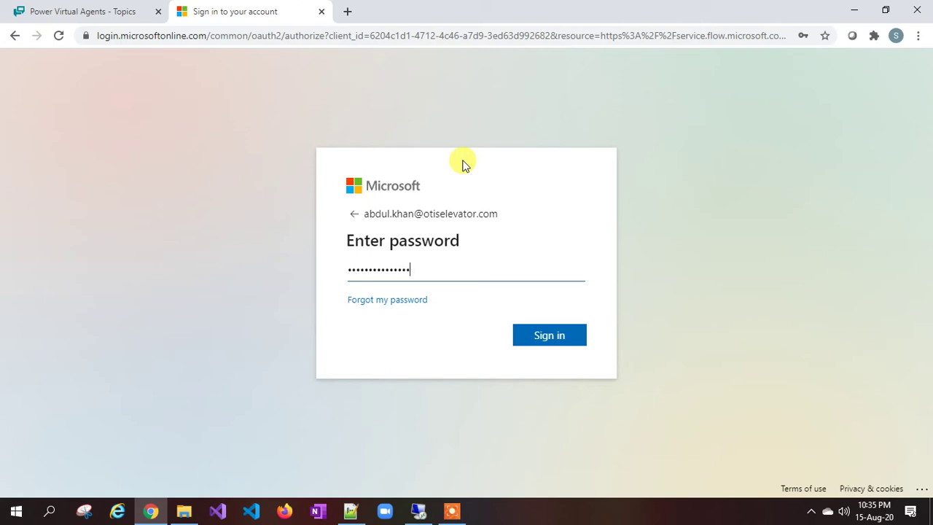
pyautogui.press('Return')
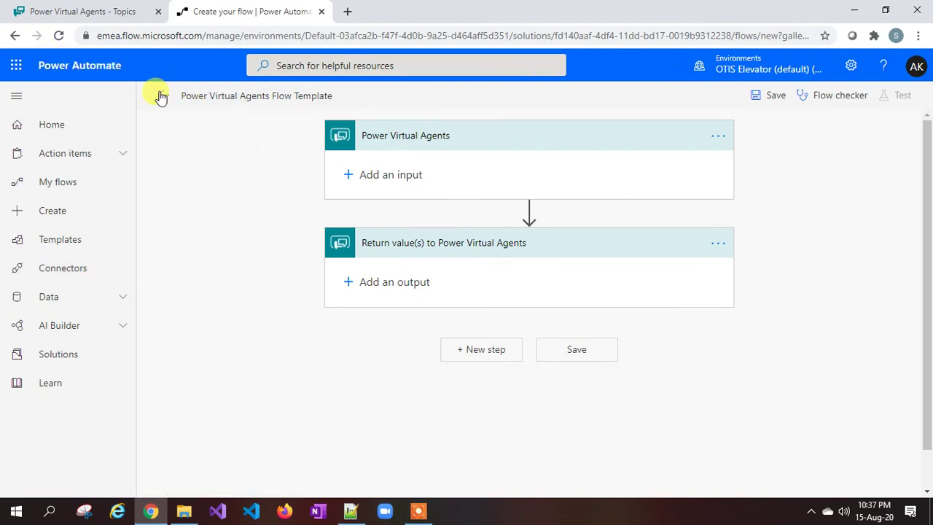
# Step: Rename the flow from Power Virtual Agents Flow Template to 'user-creation'
pyautogui.click(227, 95)
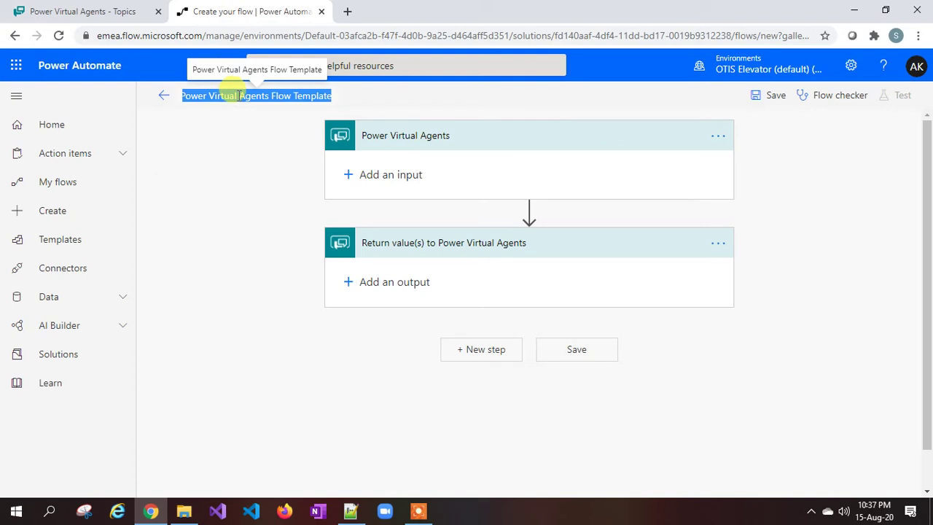
pyautogui.write('user-creation')
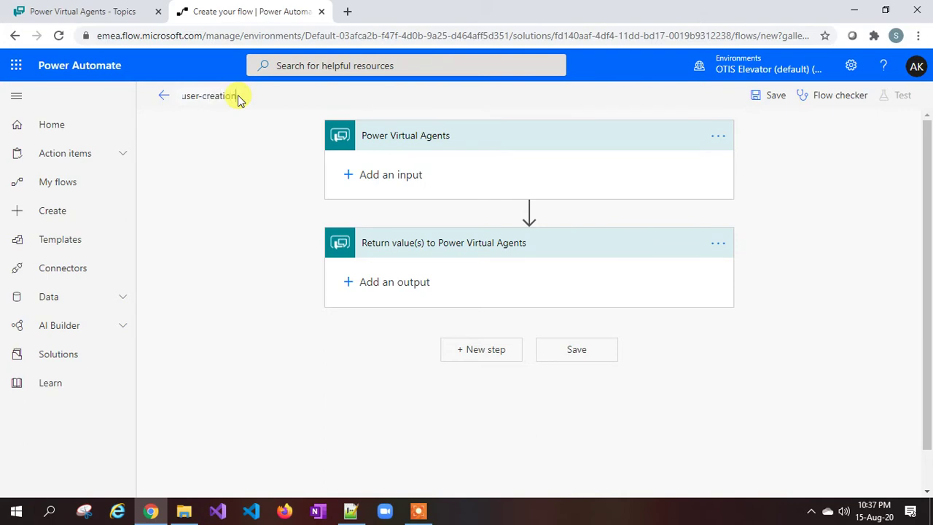
pyautogui.click(193, 242)
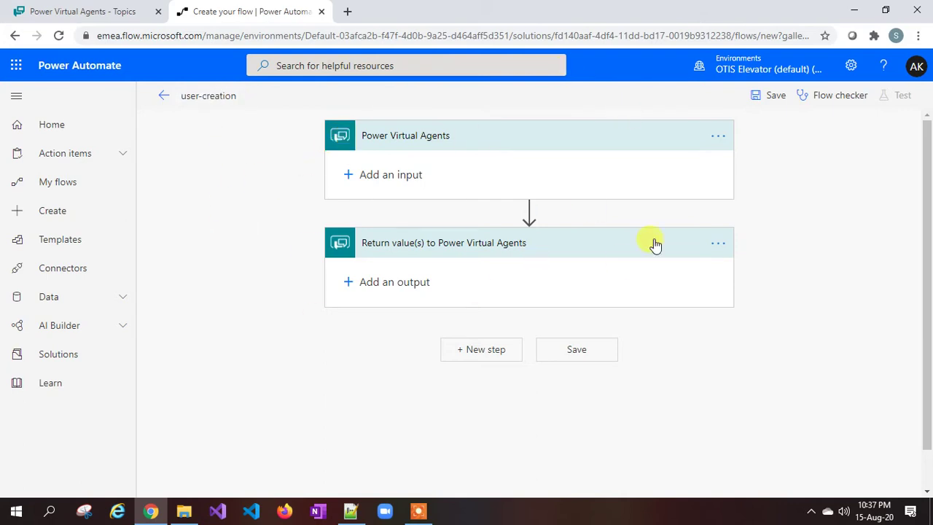
# Step: Delete the return-values step from the flow and review the bot topic's variables
pyautogui.click(717, 243)
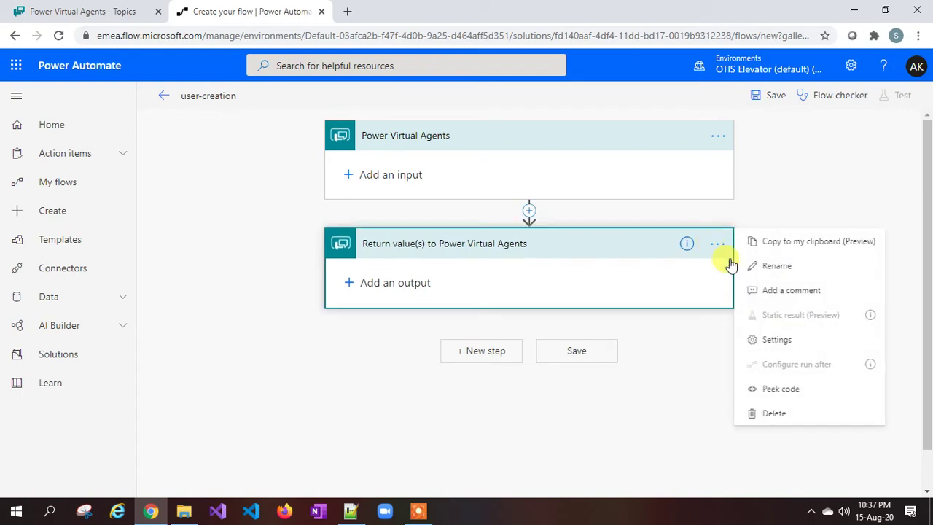
pyautogui.click(769, 414)
pyautogui.click(476, 304)
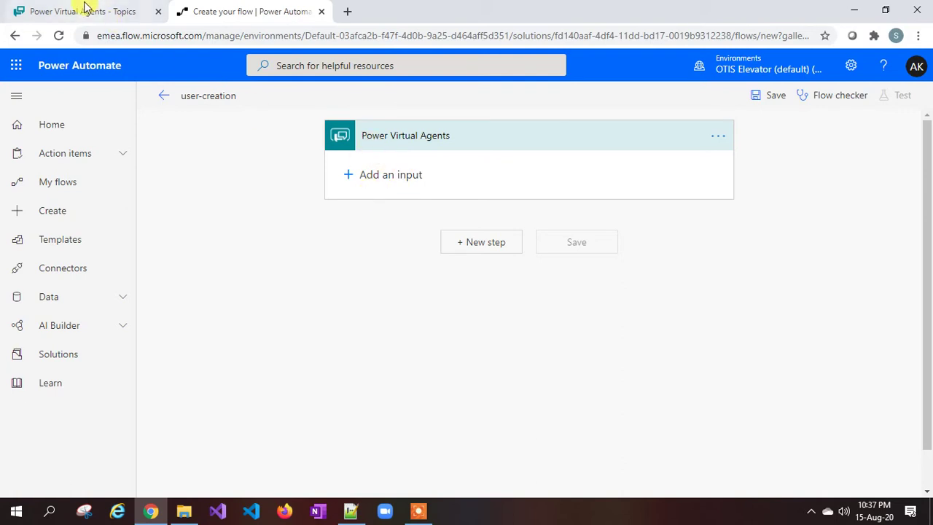
pyautogui.click(38, 9)
pyautogui.scroll(3, 288, 248)
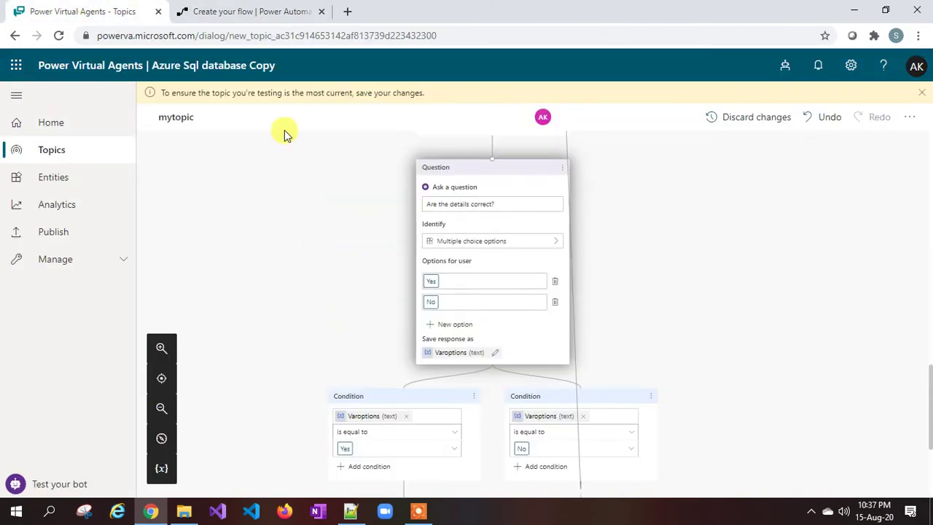
pyautogui.click(235, 11)
# Step: Add a text input to the bot trigger named Varfullname
pyautogui.click(392, 176)
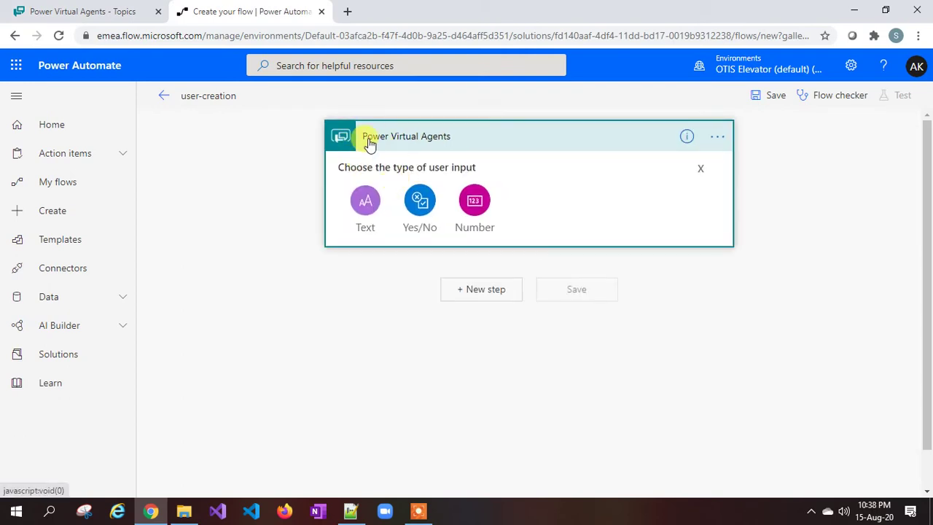
pyautogui.click(365, 200)
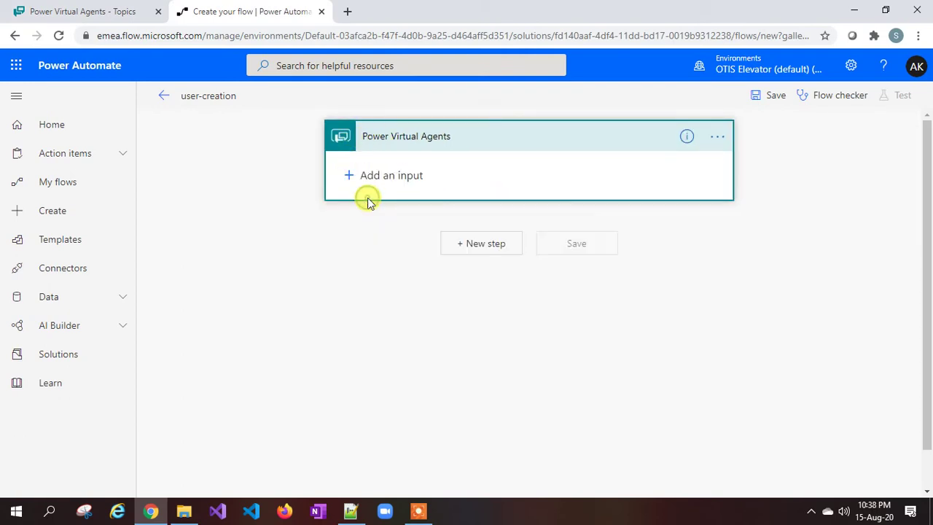
pyautogui.moveTo(408, 167); pyautogui.dragTo(364, 171)
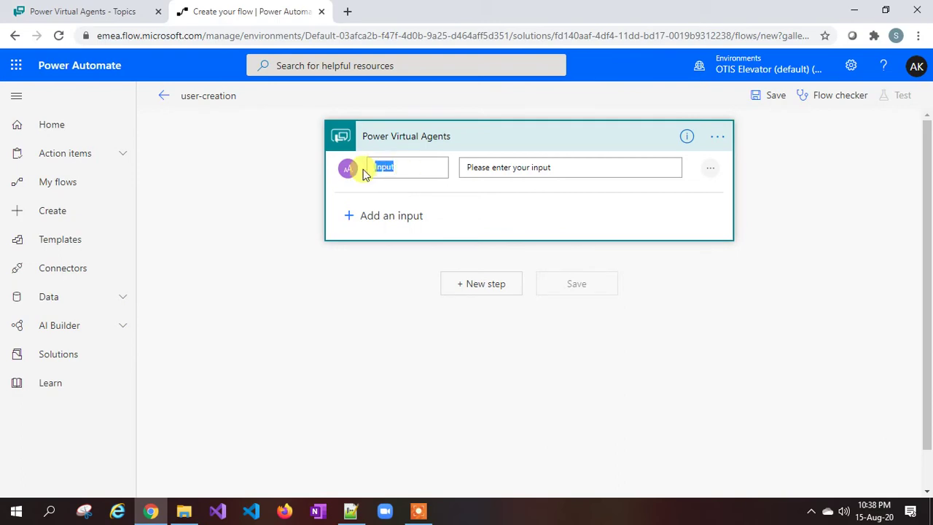
pyautogui.click(111, 16)
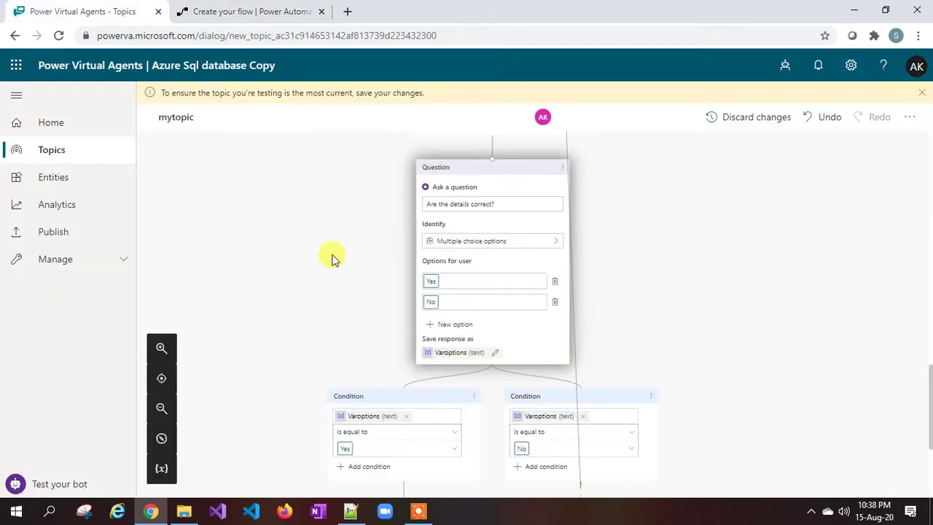
pyautogui.scroll(-3, 332, 257)
pyautogui.scroll(10, 333, 257)
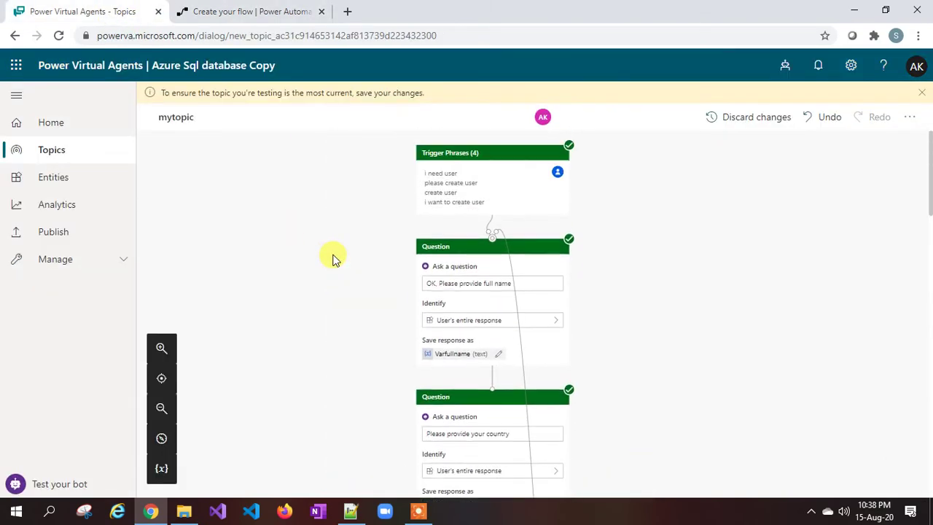
pyautogui.click(261, 13)
pyautogui.write('Varfu')
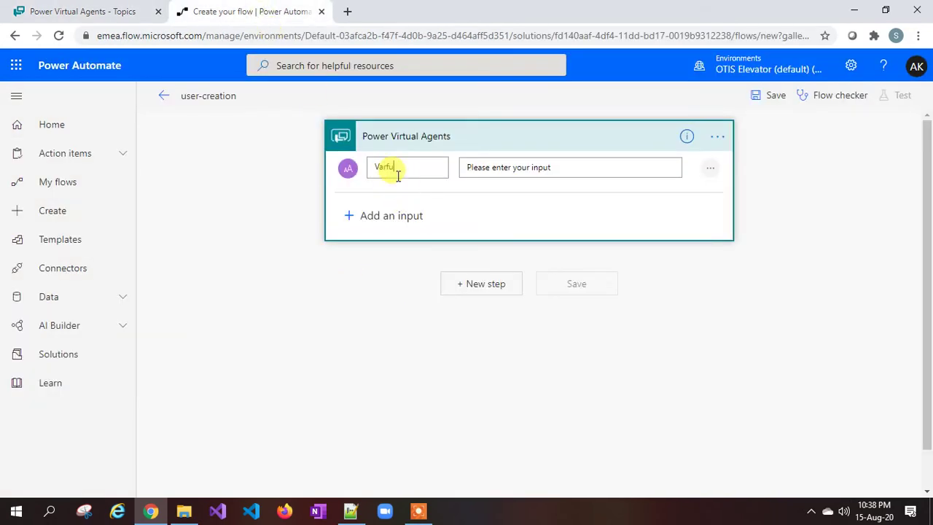
pyautogui.write('llname')
# Step: Add a second text input named Varcountry
pyautogui.click(119, 19)
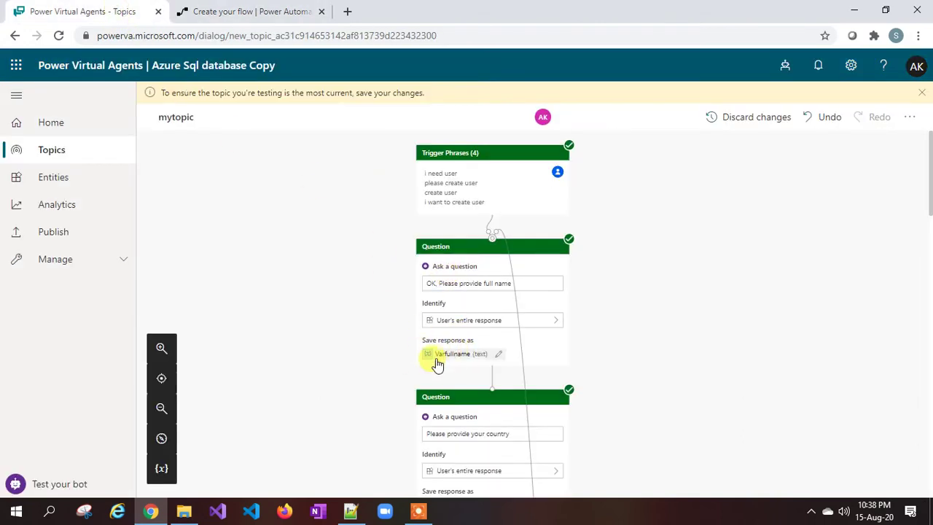
pyautogui.scroll(-2, 437, 365)
pyautogui.scroll(-1, 442, 214)
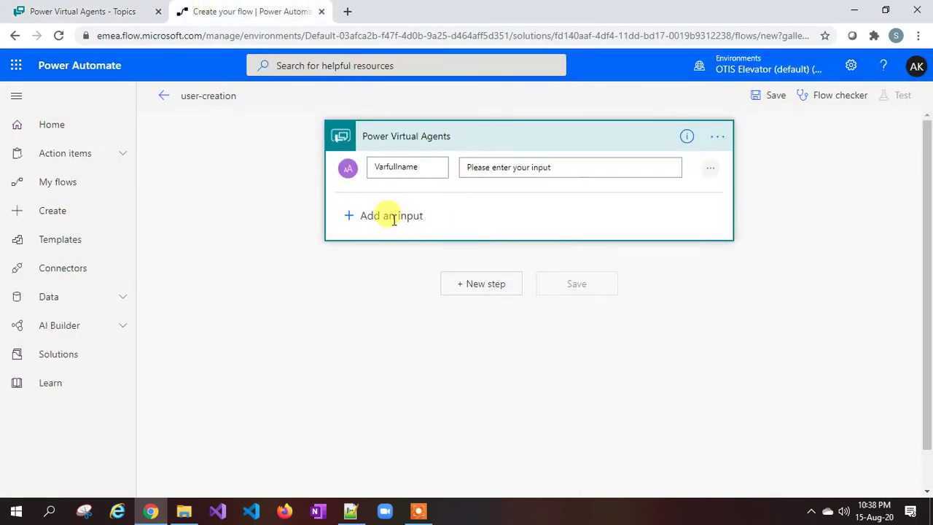
pyautogui.click(386, 215)
pyautogui.click(364, 242)
pyautogui.click(416, 218)
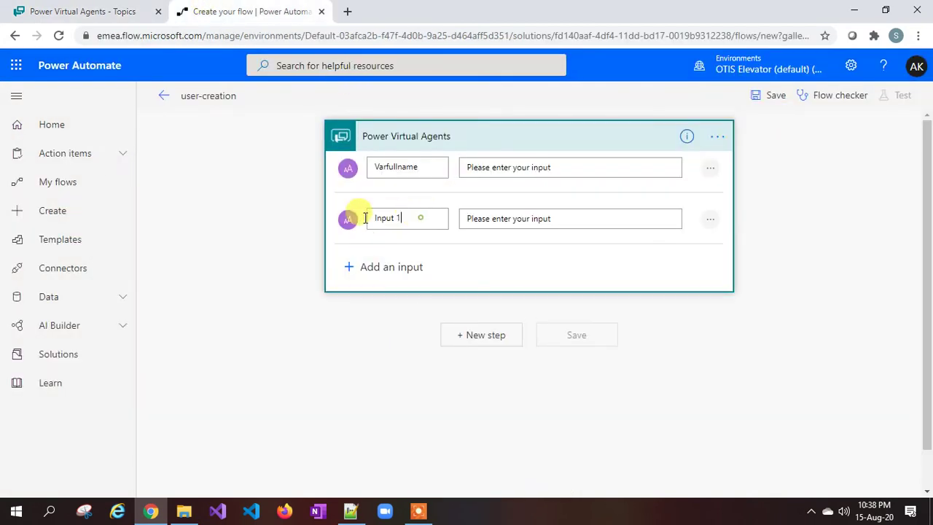
pyautogui.hotkey('ctrl', 'a')
pyautogui.write('Varcountry')
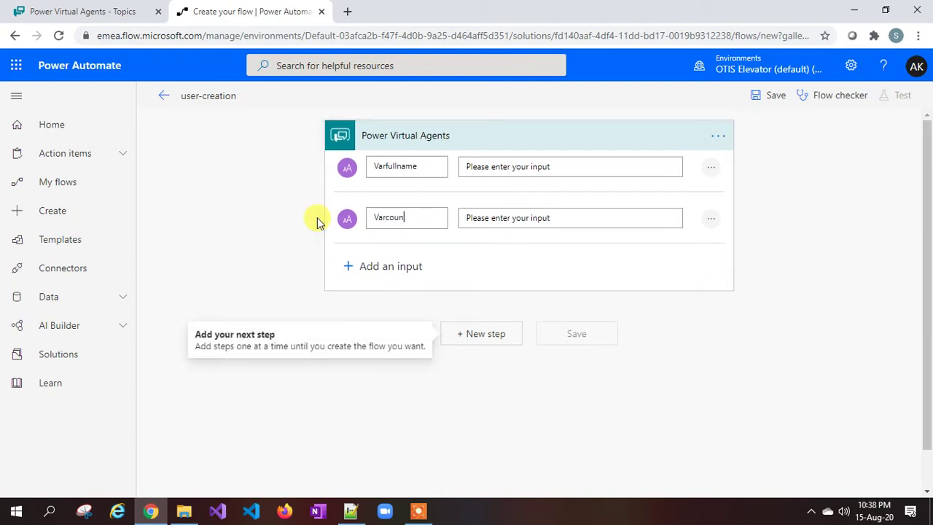
# Step: Add a third text input and rename it Varemailid to match the topic variable
pyautogui.click(401, 275)
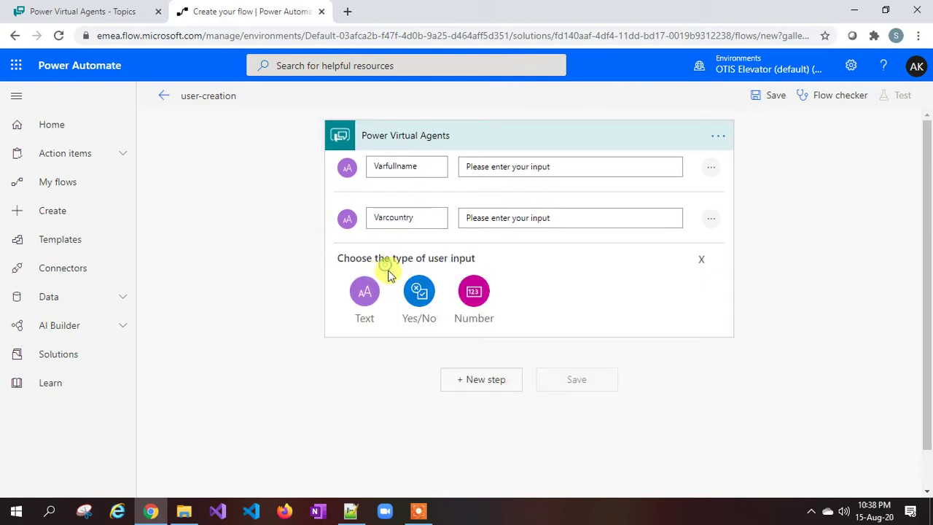
pyautogui.click(364, 289)
pyautogui.click(124, 11)
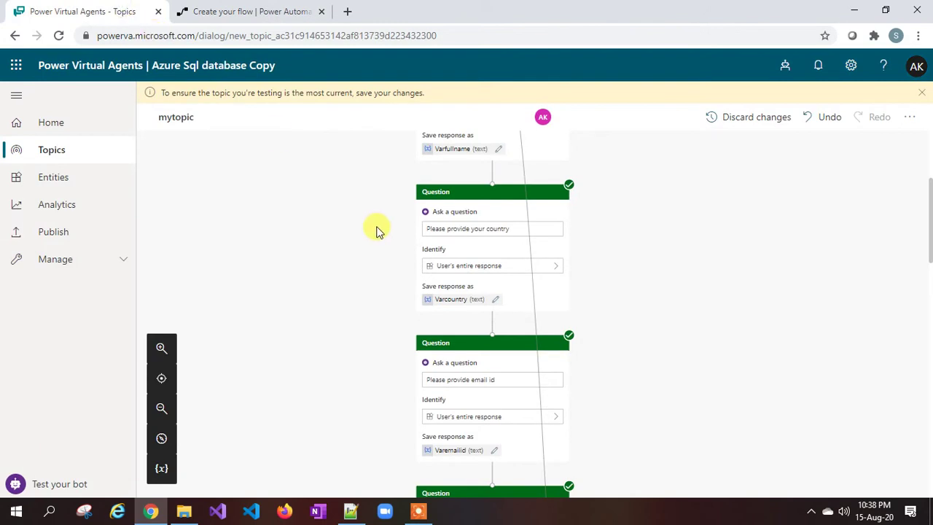
pyautogui.scroll(-2, 394, 244)
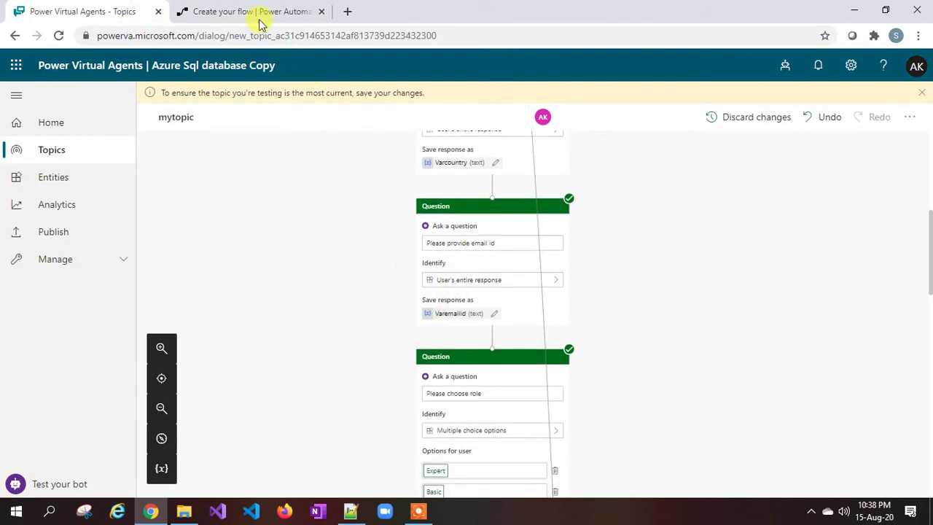
pyautogui.click(256, 13)
pyautogui.moveTo(412, 269); pyautogui.dragTo(325, 275)
pyautogui.write('Varemailid')
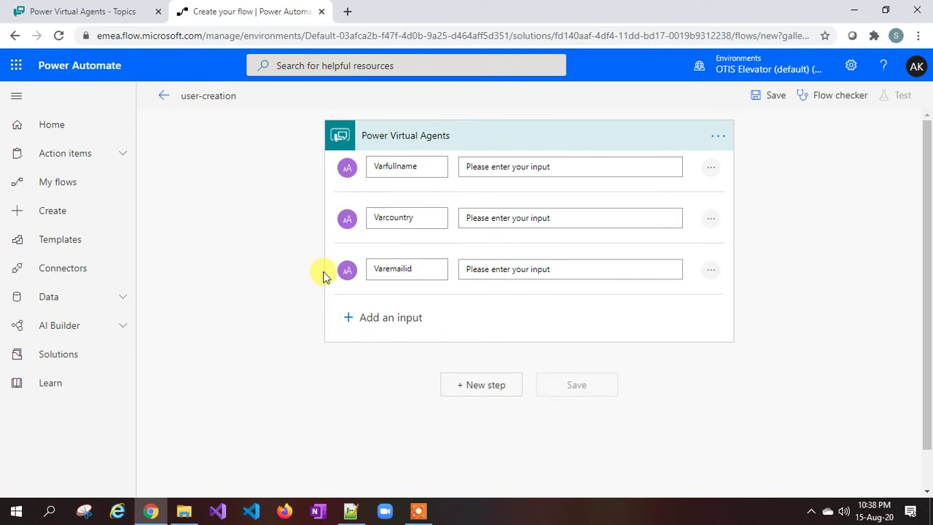
# Step: Add a fourth text input for the role variable, Varrole
pyautogui.click(354, 317)
pyautogui.click(364, 337)
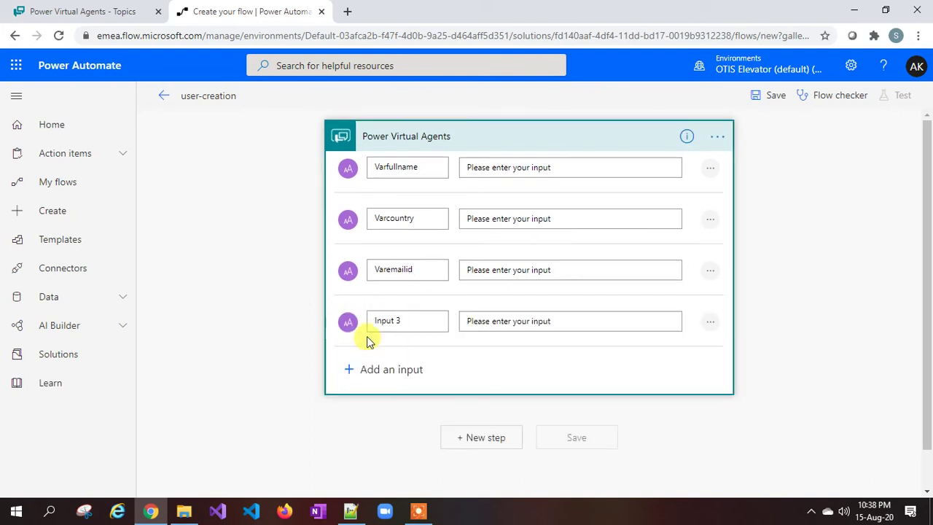
pyautogui.click(105, 10)
pyautogui.scroll(-5, 410, 245)
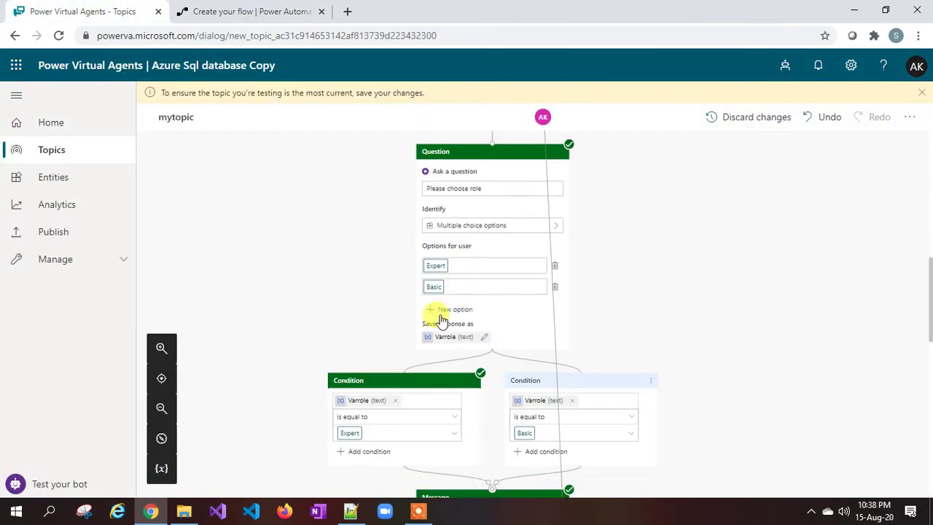
pyautogui.click(259, 12)
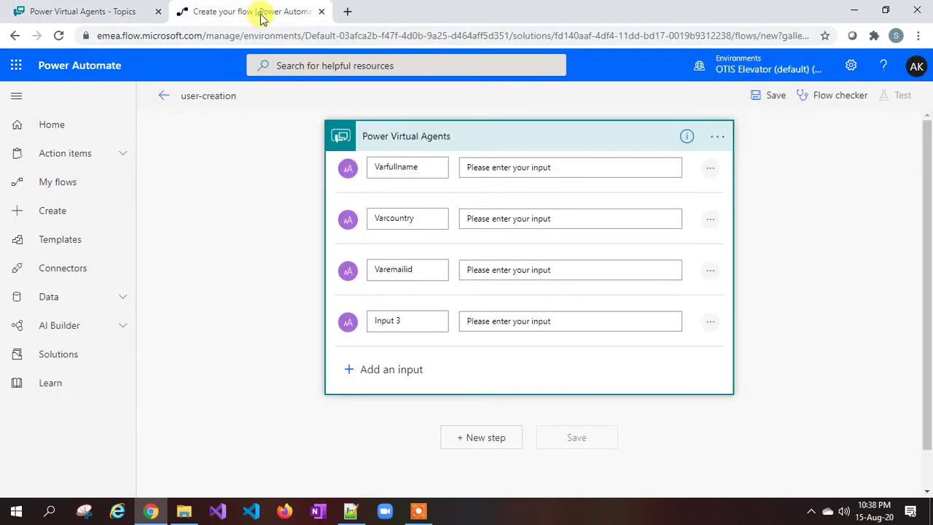
pyautogui.tripleClick(420, 318)
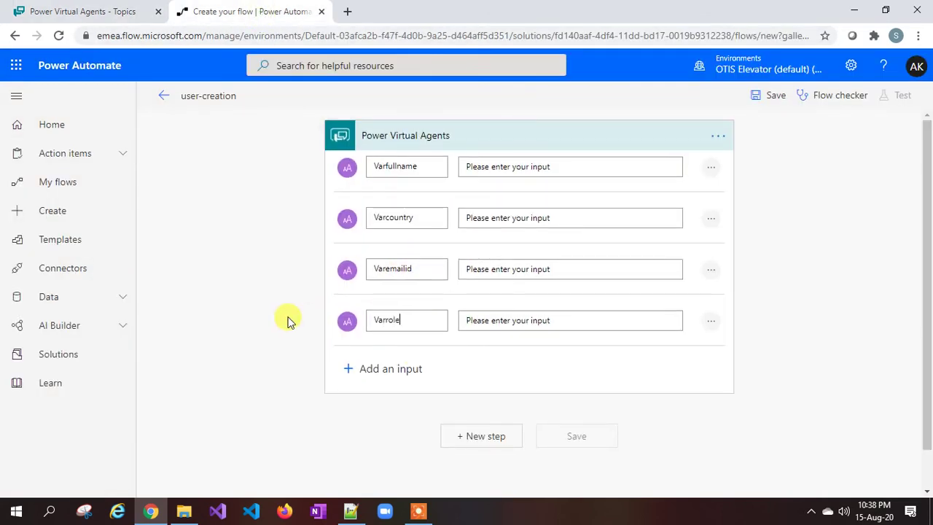
pyautogui.click(351, 510)
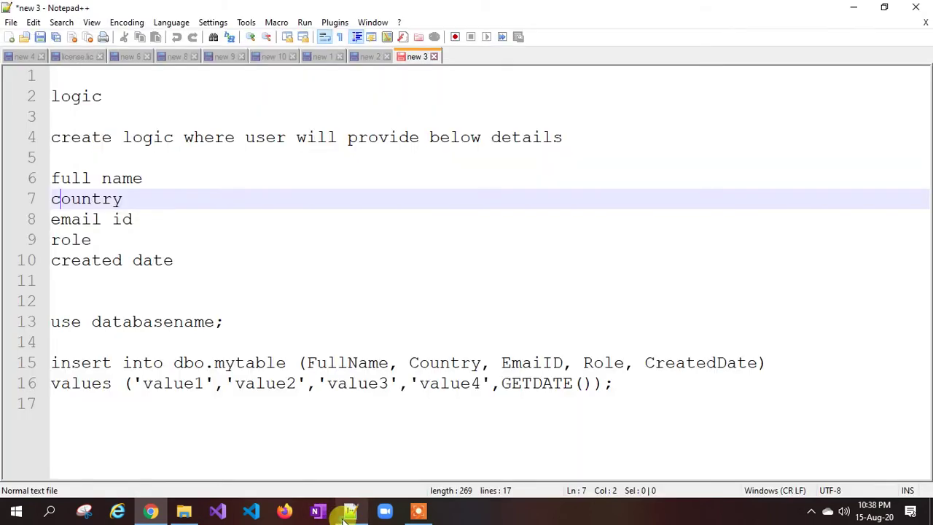
pyautogui.moveTo(175, 260); pyautogui.dragTo(56, 260)
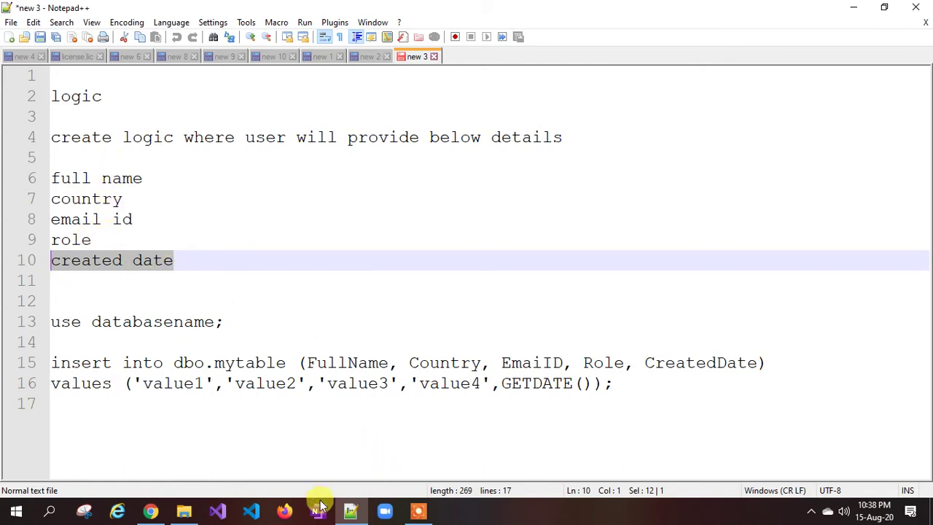
pyautogui.click(200, 258)
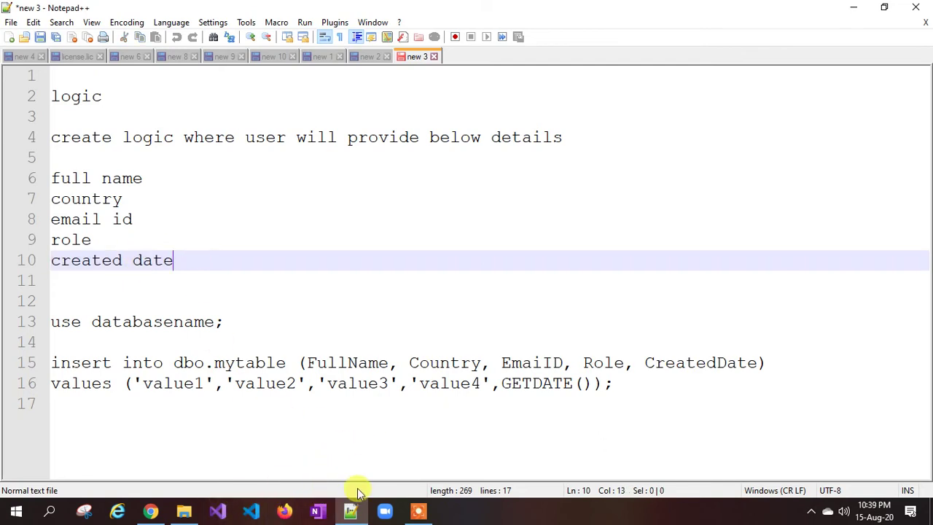
pyautogui.press('super+r')
# Step: Connect via Remote Desktop to the database server, accepting its certificate, to confirm mytable has 0 rows
pyautogui.press('Return')
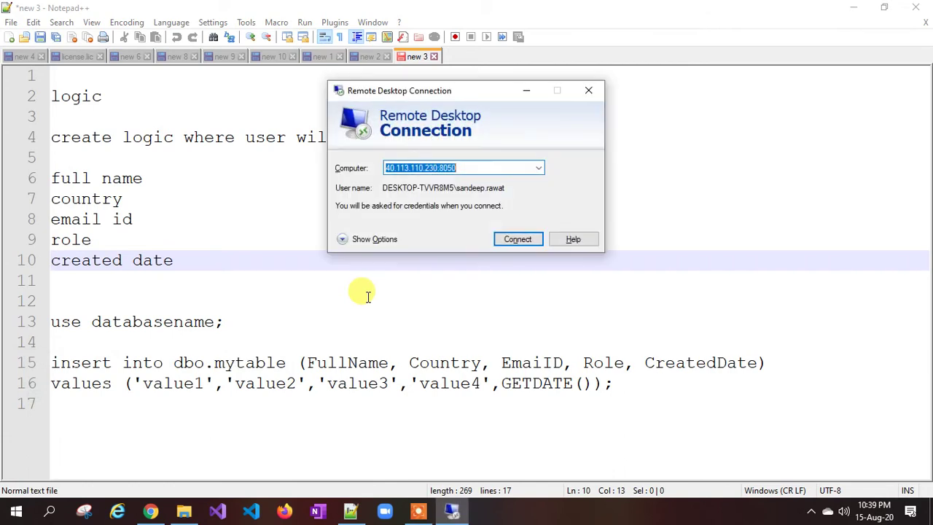
pyautogui.click(522, 239)
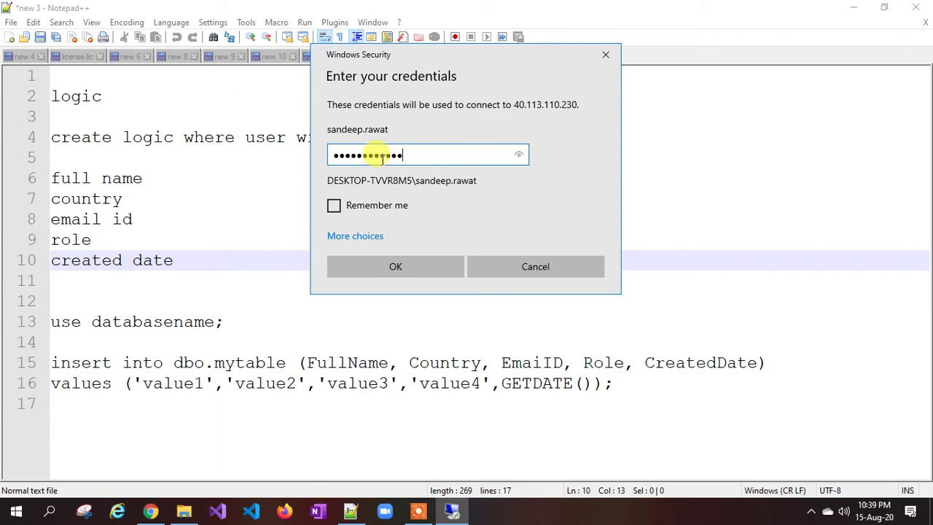
pyautogui.press('Return')
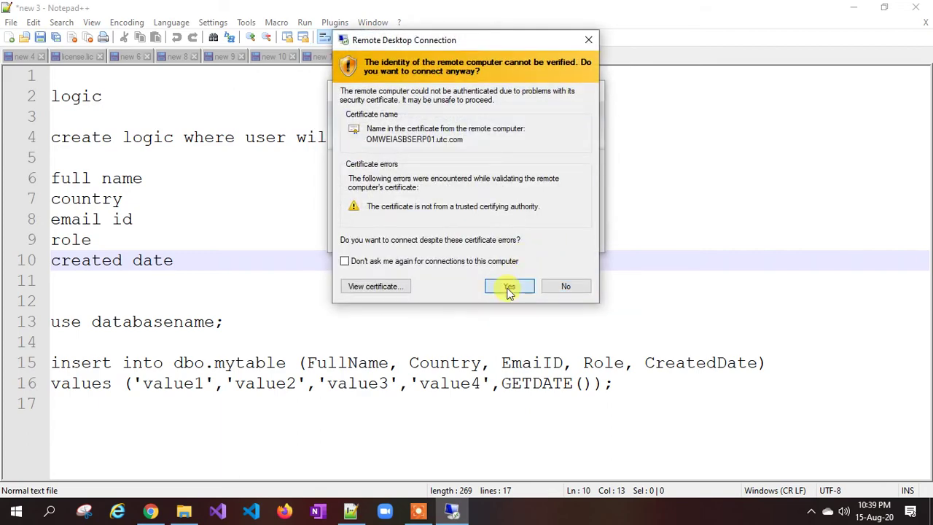
pyautogui.click(509, 287)
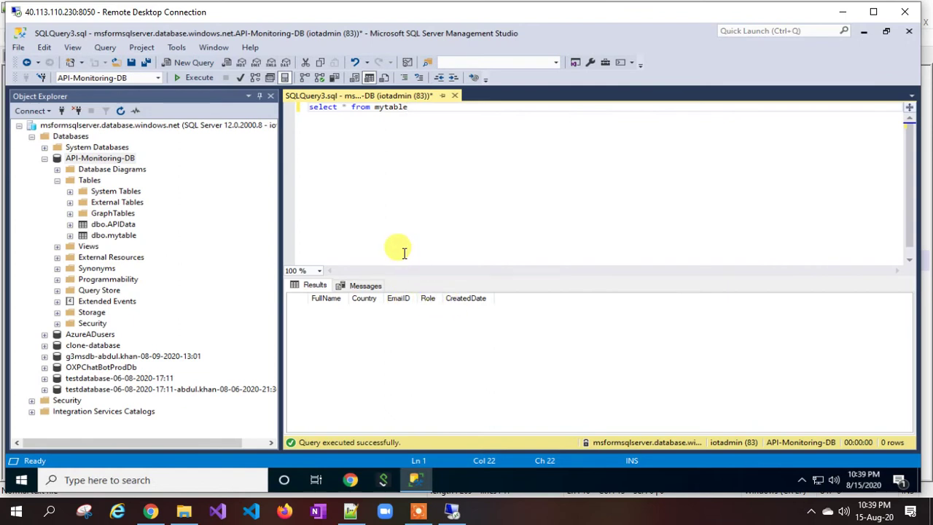
pyautogui.click(151, 511)
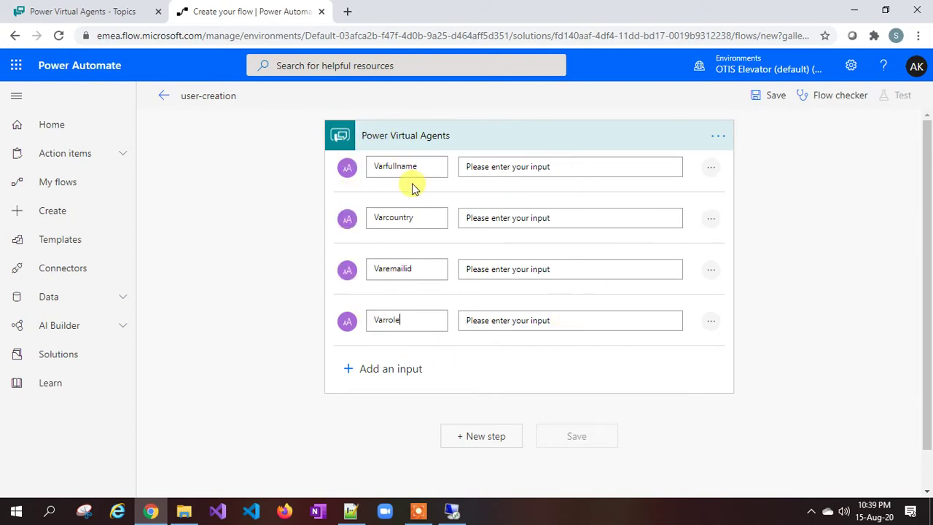
# Step: Check the Varfullname input against the bot topic and collapse the trigger card
pyautogui.moveTo(417, 167); pyautogui.dragTo(367, 166)
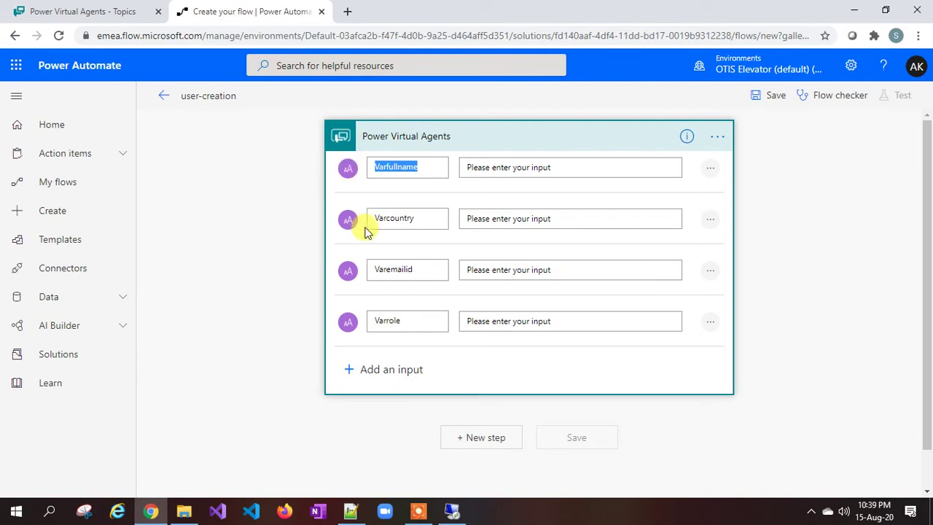
pyautogui.click(127, 12)
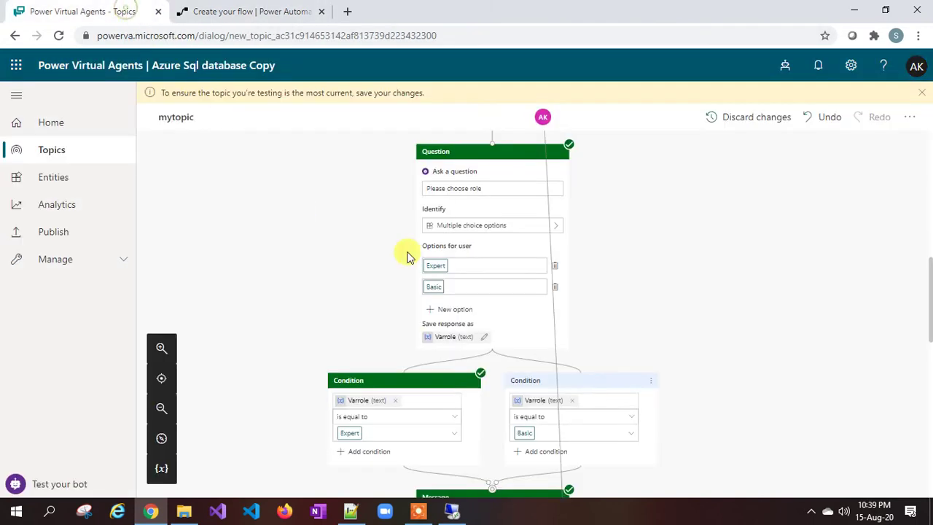
pyautogui.click(270, 15)
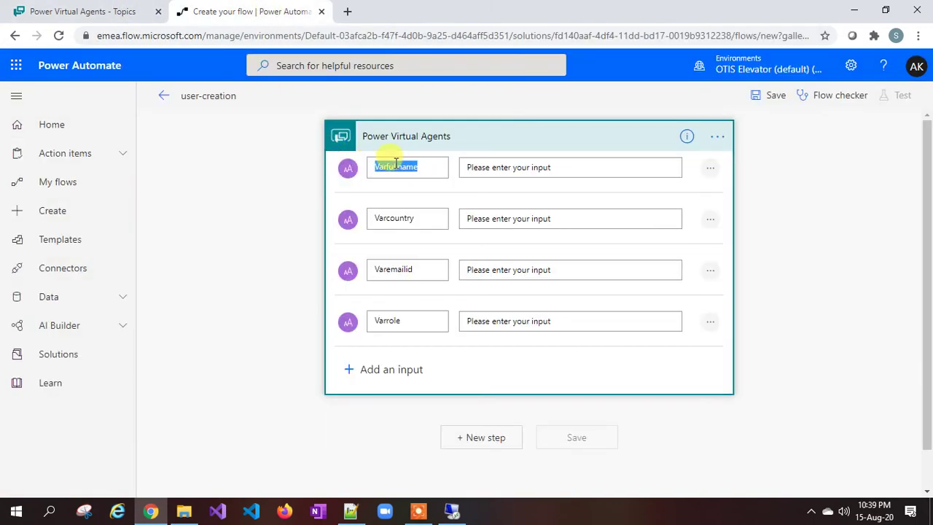
pyautogui.scroll(-1, 445, 291)
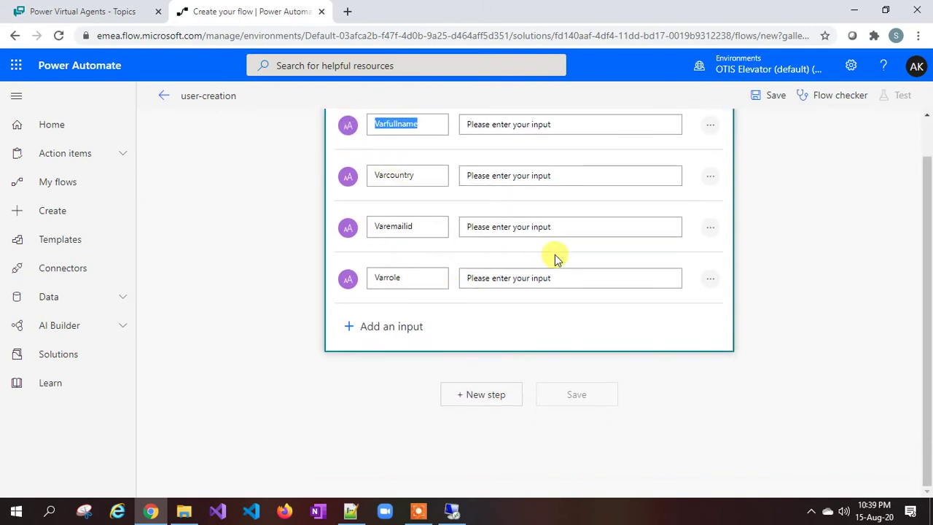
pyautogui.click(477, 403)
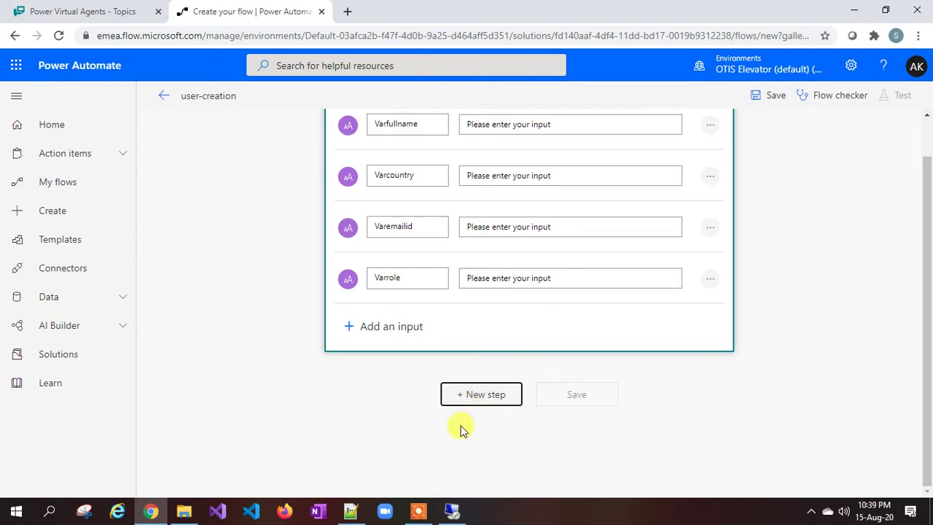
pyautogui.click(475, 397)
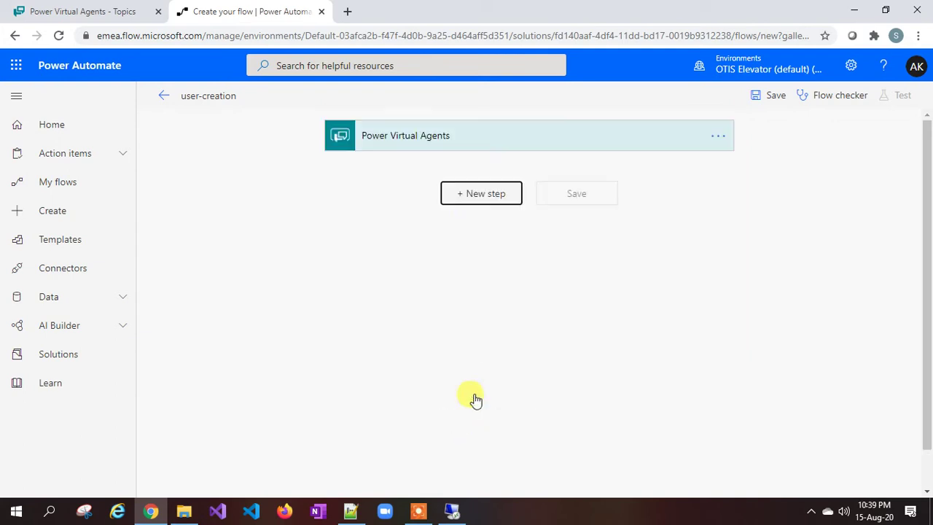
# Step: Add a SQL Server 'Execute a SQL query (V2)' action as the next step
pyautogui.click(380, 236)
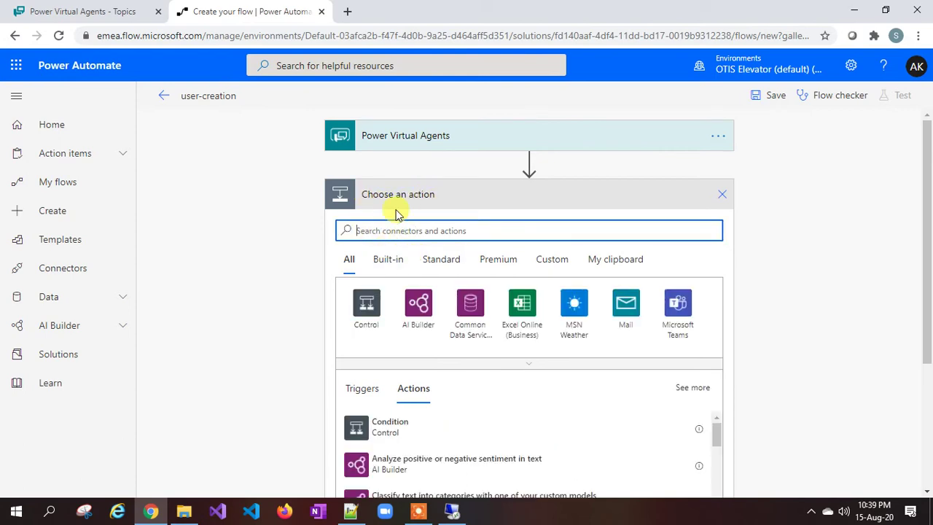
pyautogui.write('sql')
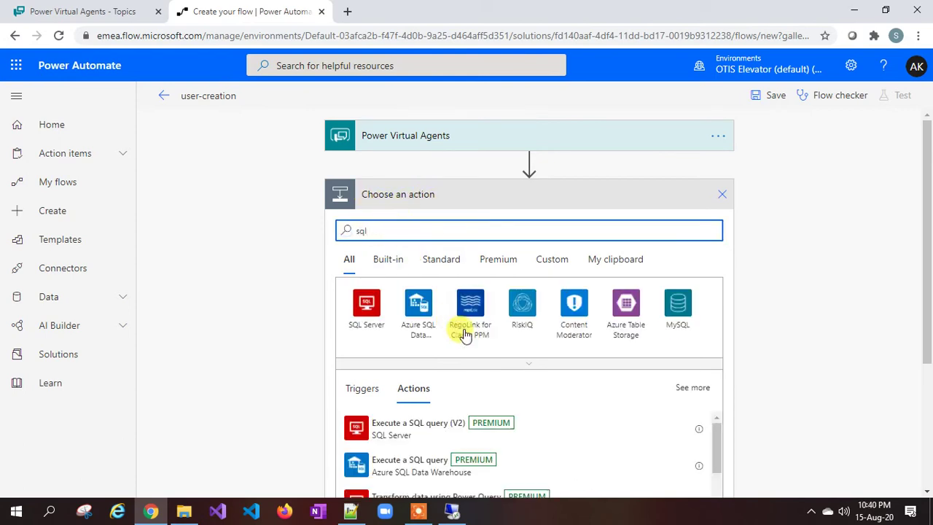
pyautogui.click(364, 309)
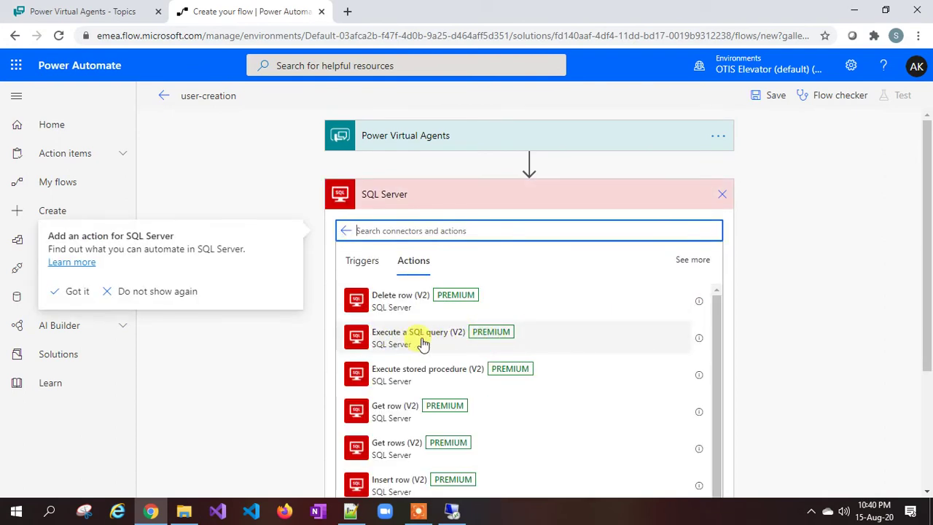
pyautogui.click(423, 343)
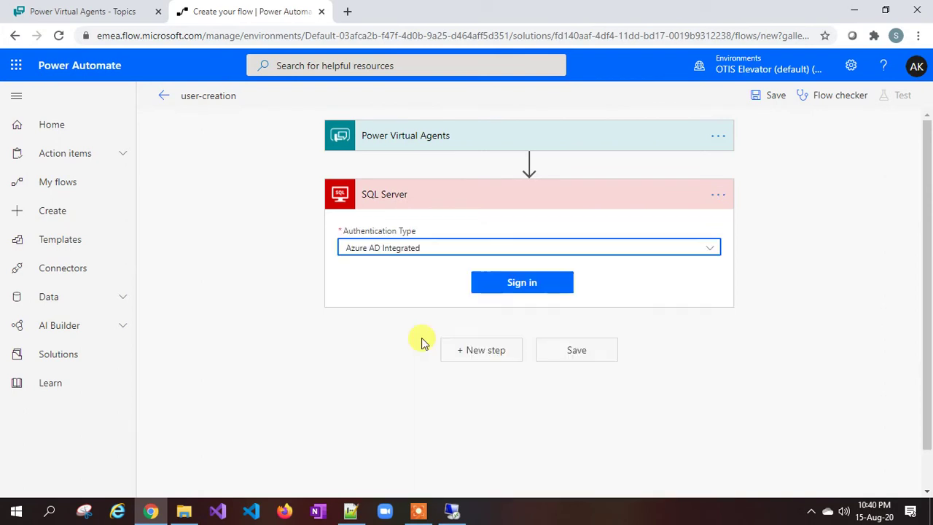
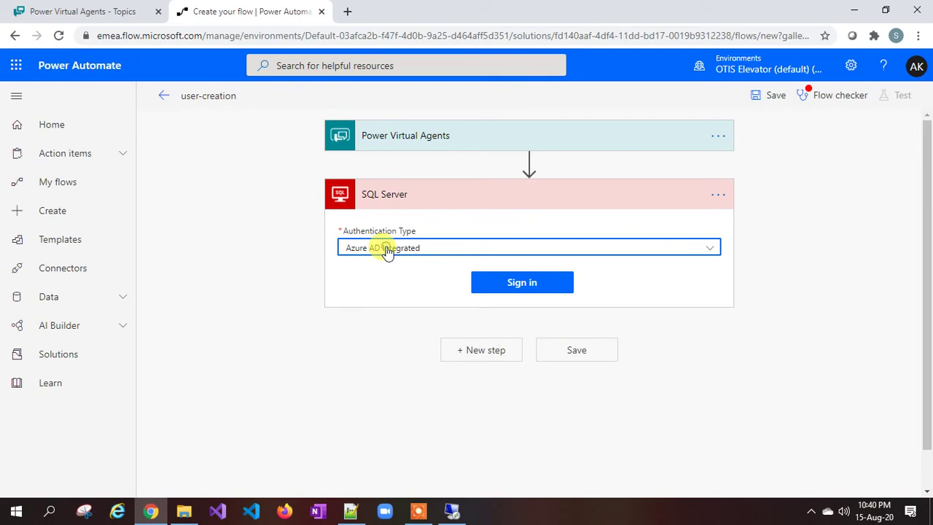
# Step: Set the SQL Server connection's authentication type to SQL Server Authentication, then bring up the remote session
pyautogui.click(387, 249)
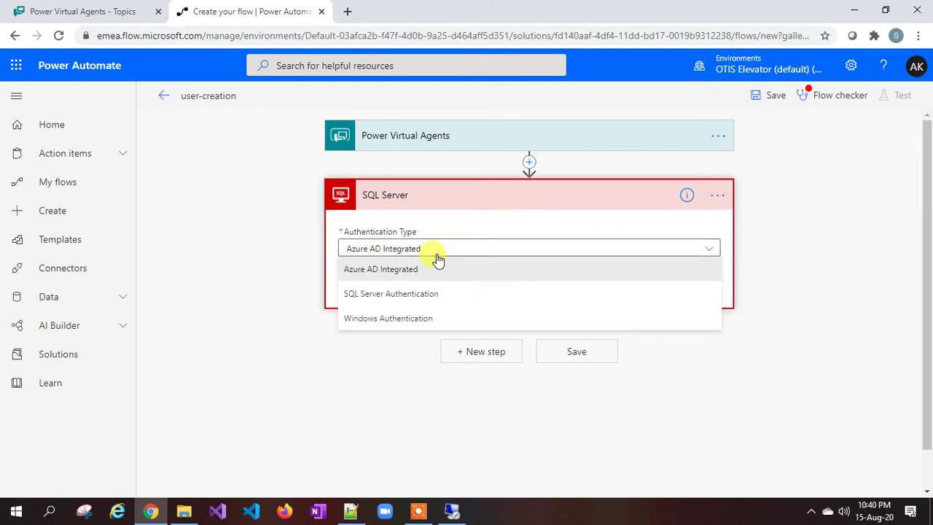
pyautogui.click(393, 299)
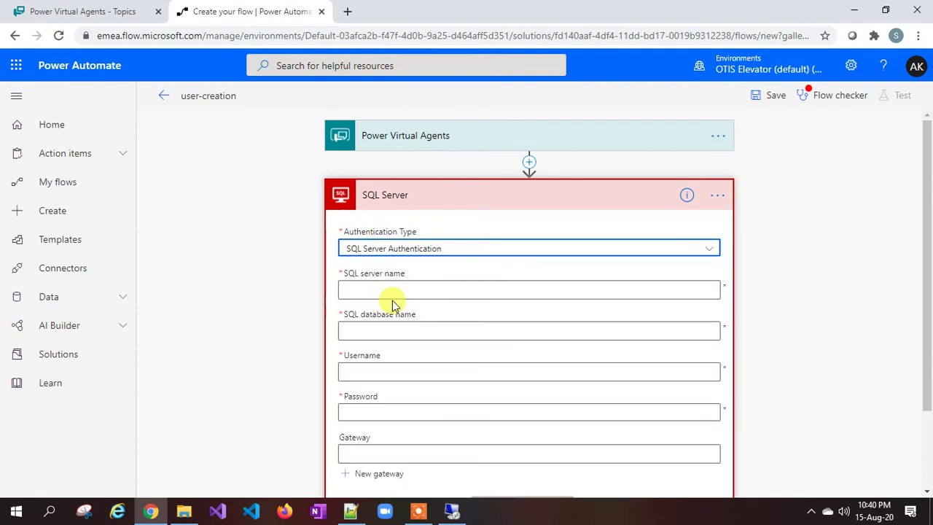
pyautogui.click(371, 289)
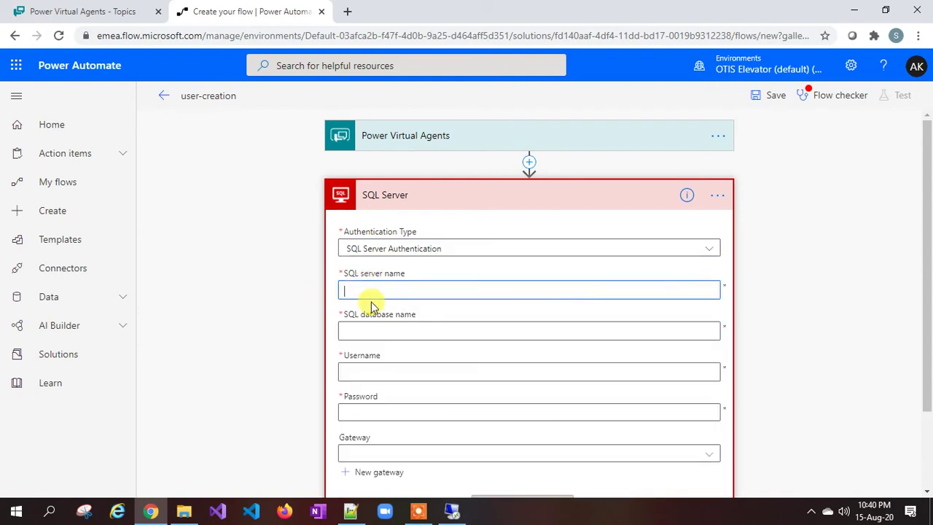
pyautogui.click(452, 511)
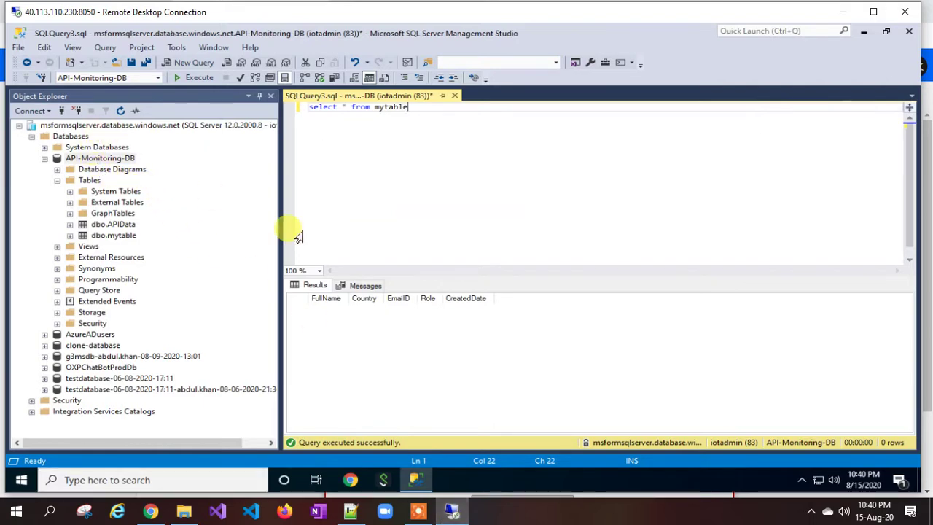
# Step: Copy msformsqlserver.database.windows.net from the remote session into the SQL server name field
pyautogui.press('super+r')
pyautogui.write('msformsqlserver.database.windows.n')
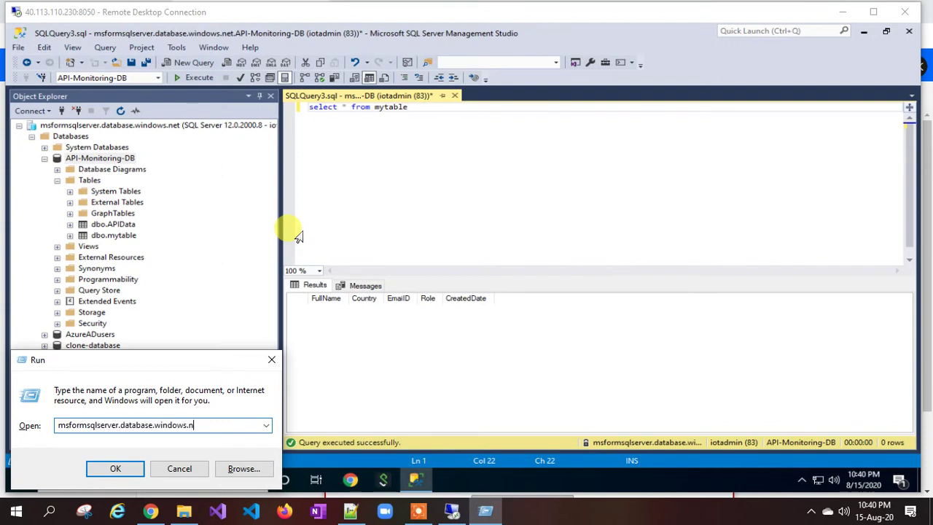
pyautogui.press('super+r')
pyautogui.hotkey('ctrl', 'c')
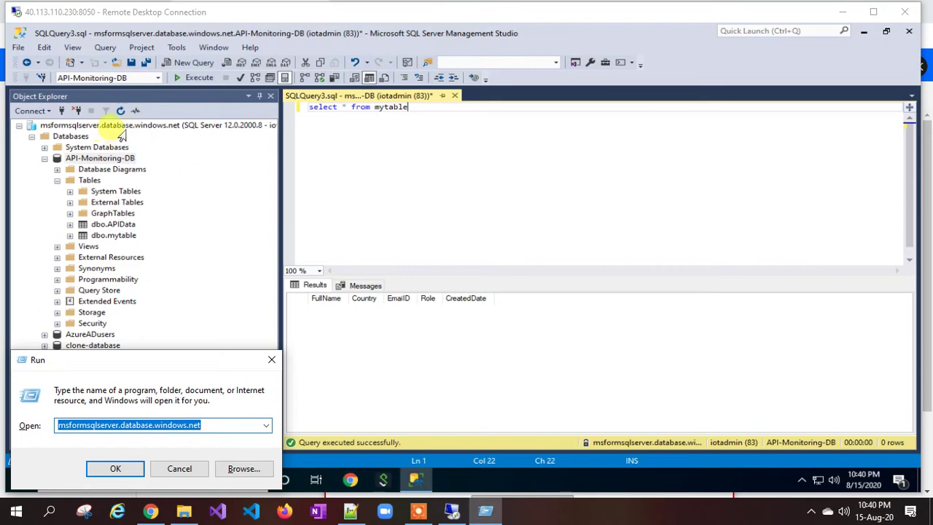
pyautogui.click(150, 511)
pyautogui.click(398, 290)
pyautogui.hotkey('ctrl', 'v')
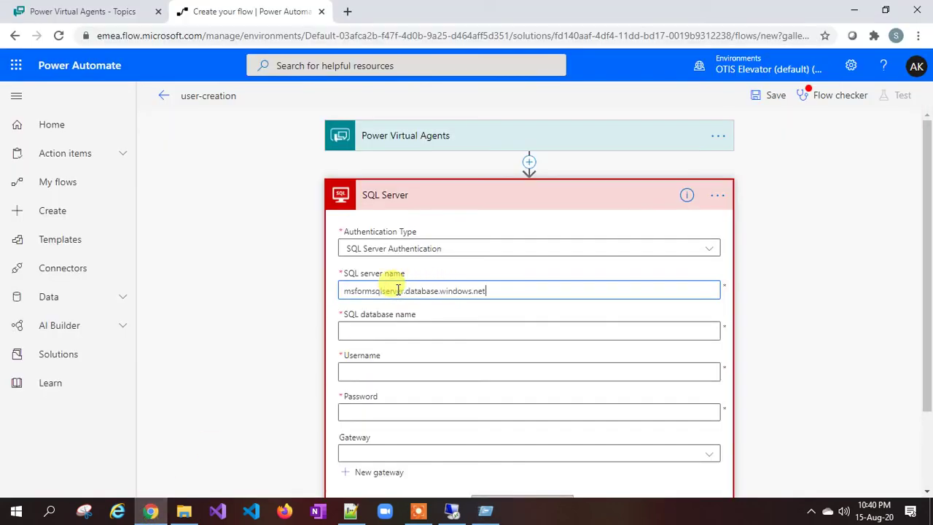
# Step: Fill in API-Monitoring-DB as the SQL database name, copied from the remote Run box
pyautogui.click(383, 330)
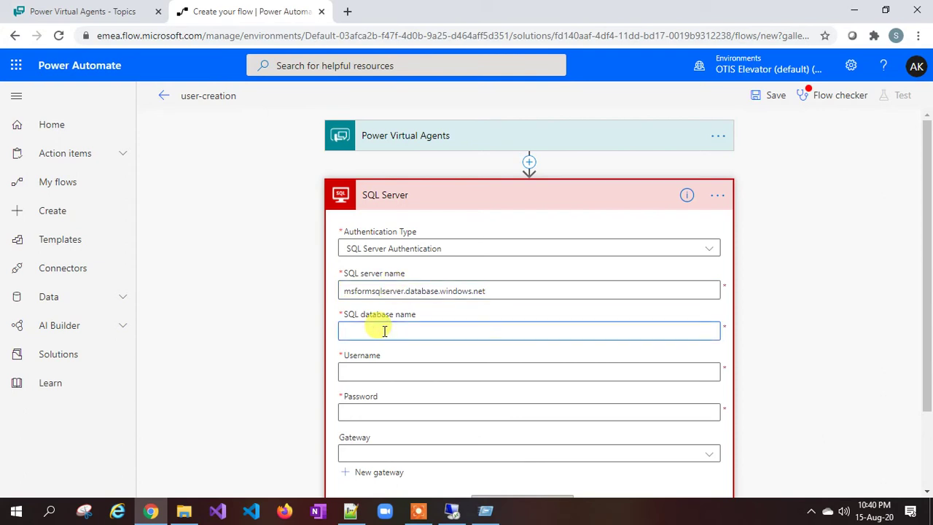
pyautogui.click(451, 512)
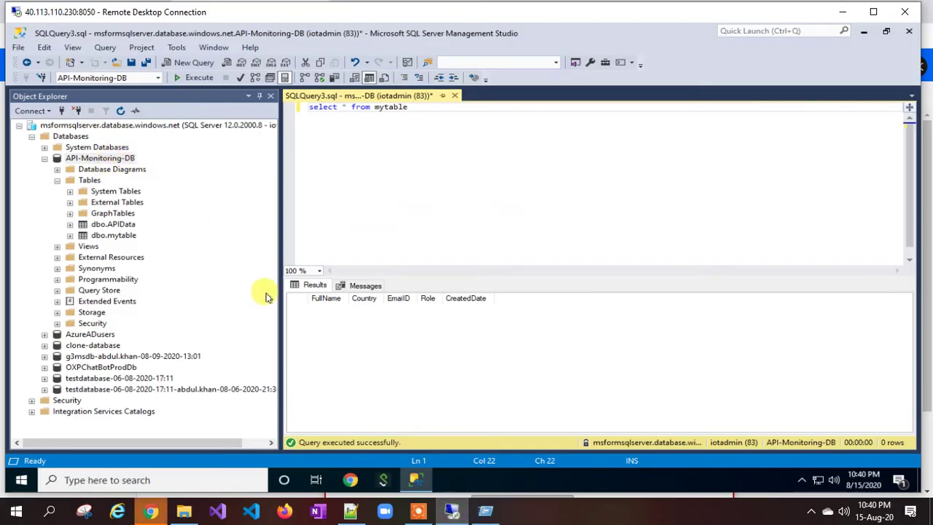
pyautogui.press('super+r')
pyautogui.write('API-')
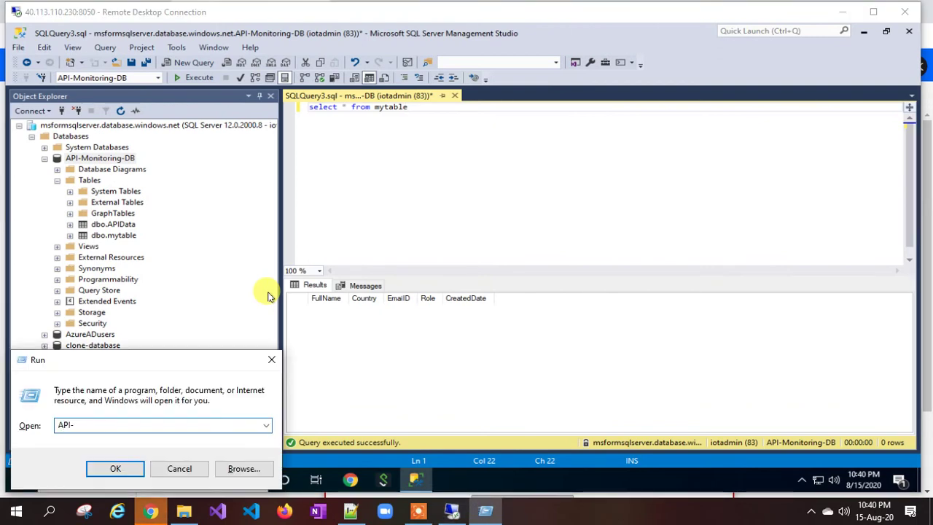
pyautogui.write('Monitoring-DB')
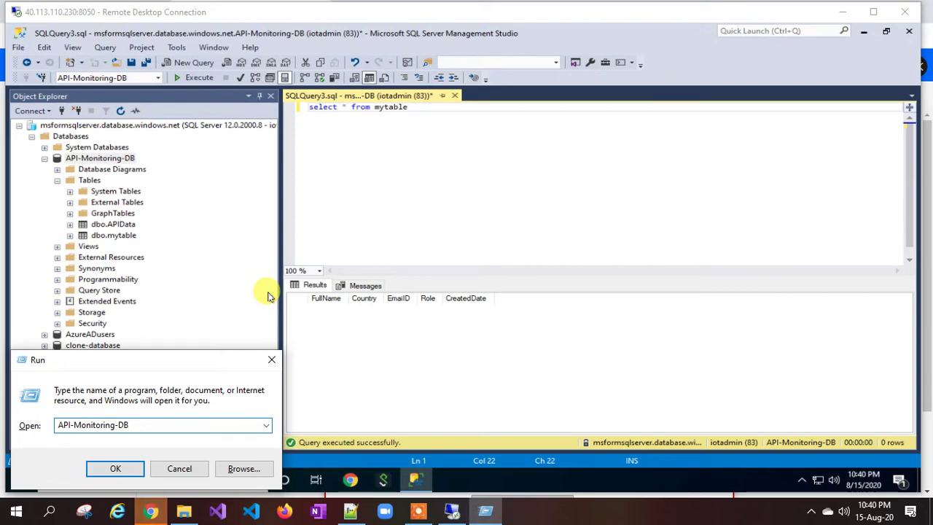
pyautogui.hotkey('ctrl', 'a')
pyautogui.click(151, 510)
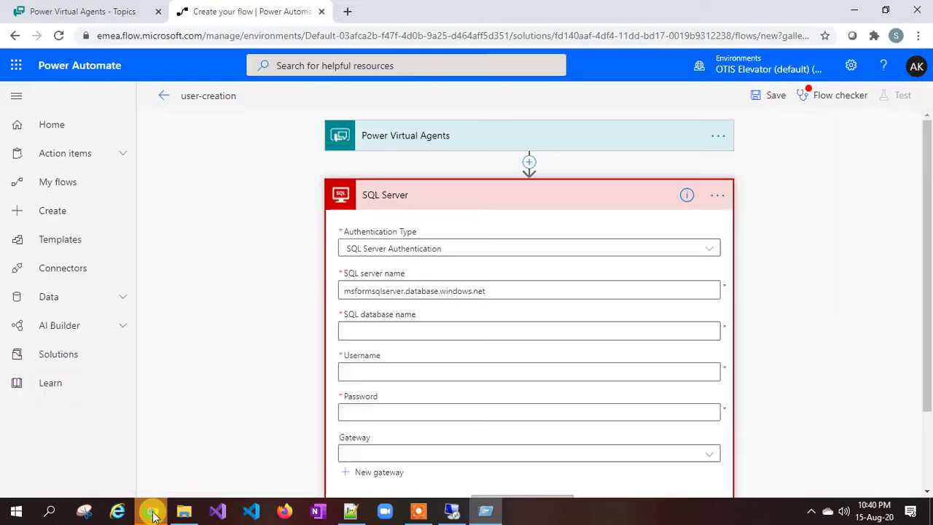
pyautogui.click(387, 331)
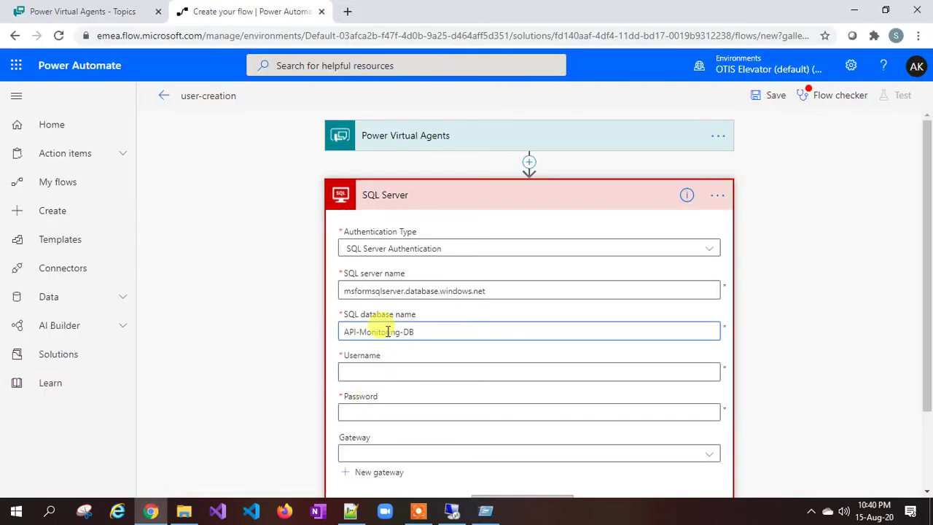
# Step: Enter the admin username and password, then create the SQL Server connection
pyautogui.scroll(-1, 387, 331)
pyautogui.click(384, 304)
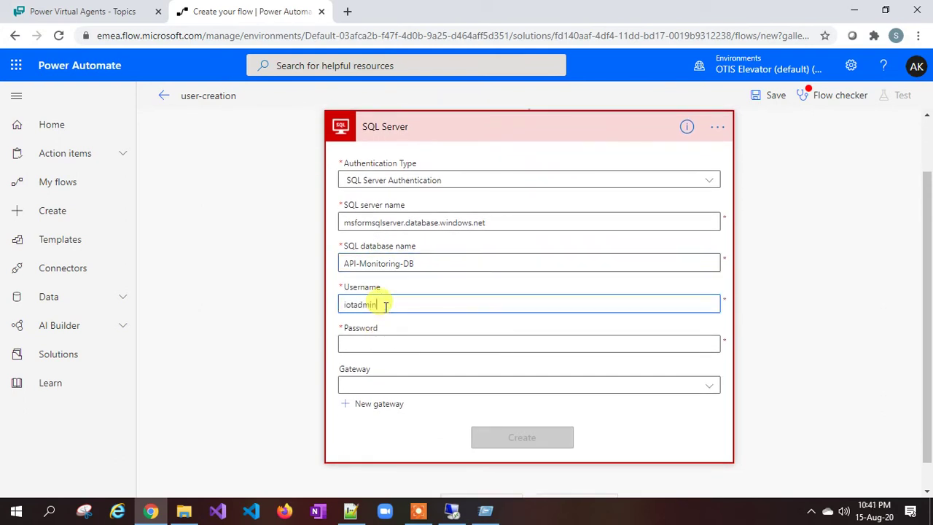
pyautogui.press('Tab')
pyautogui.write('••')
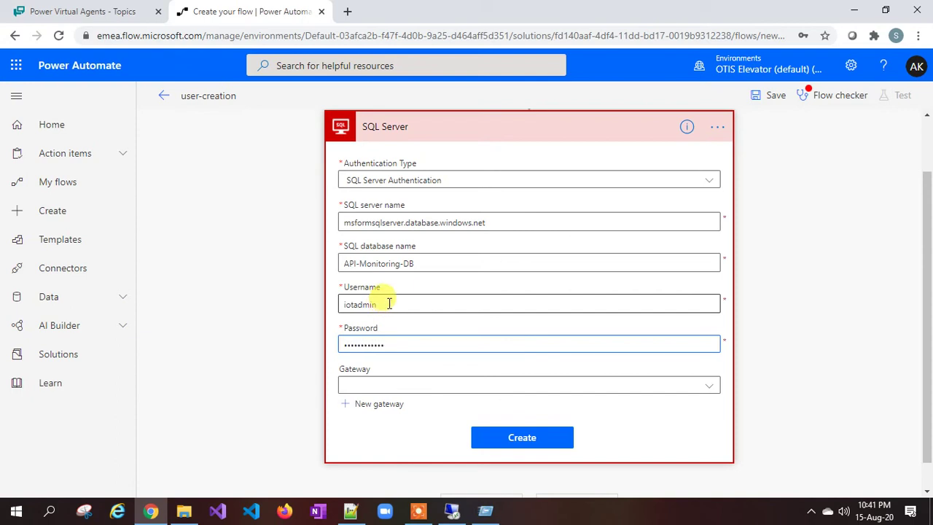
pyautogui.scroll(-1, 383, 297)
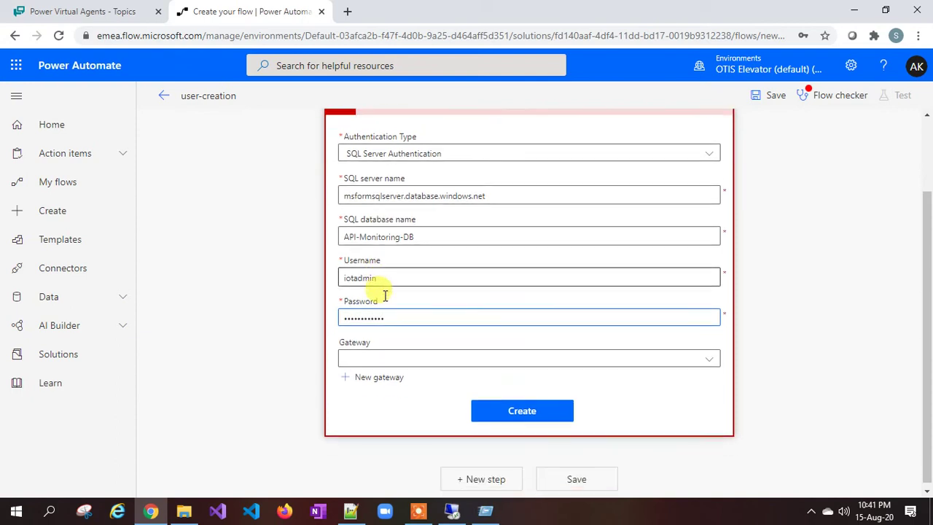
pyautogui.click(522, 407)
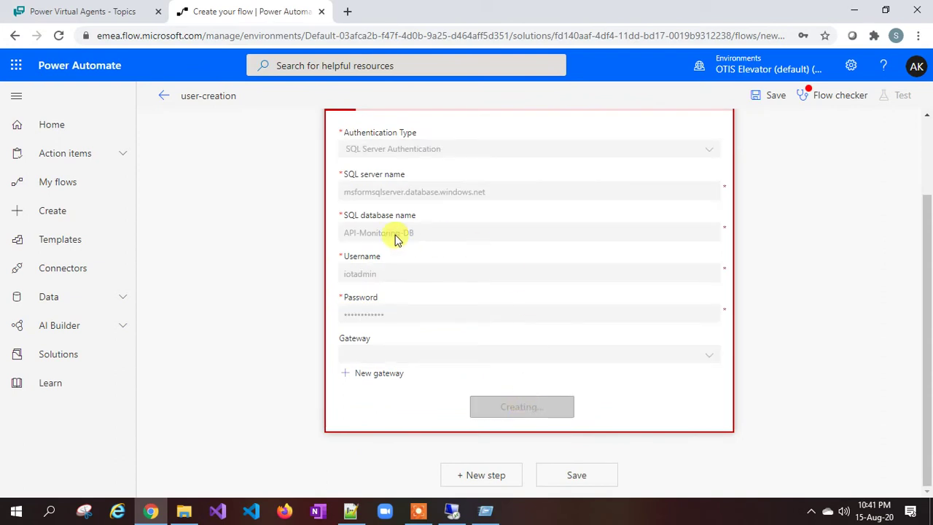
pyautogui.scroll(1, 394, 239)
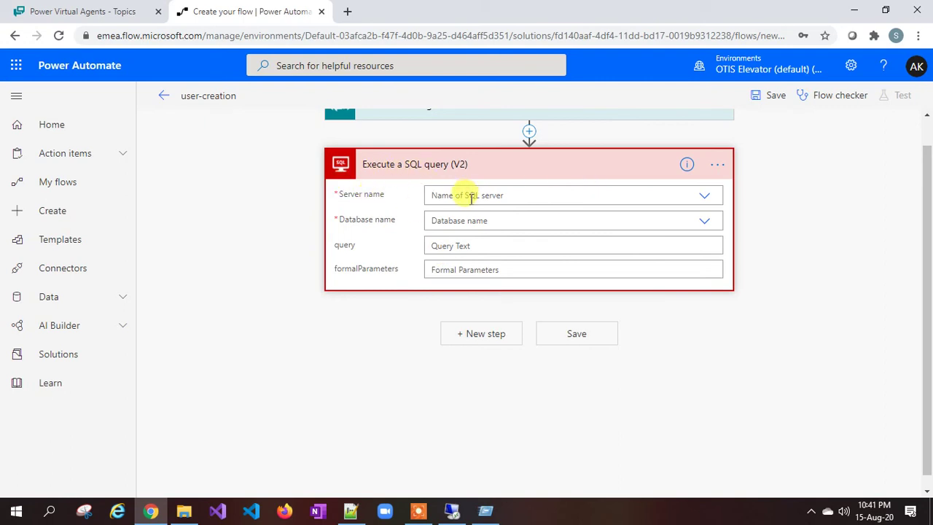
# Step: Set the query step's server name and database name to Use connection settings
pyautogui.scroll(1, 472, 202)
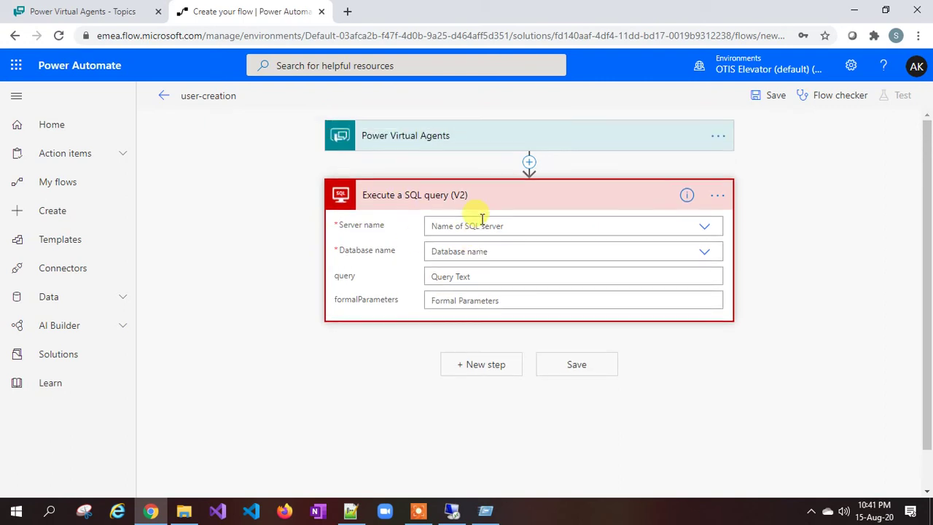
pyautogui.click(705, 231)
pyautogui.click(581, 248)
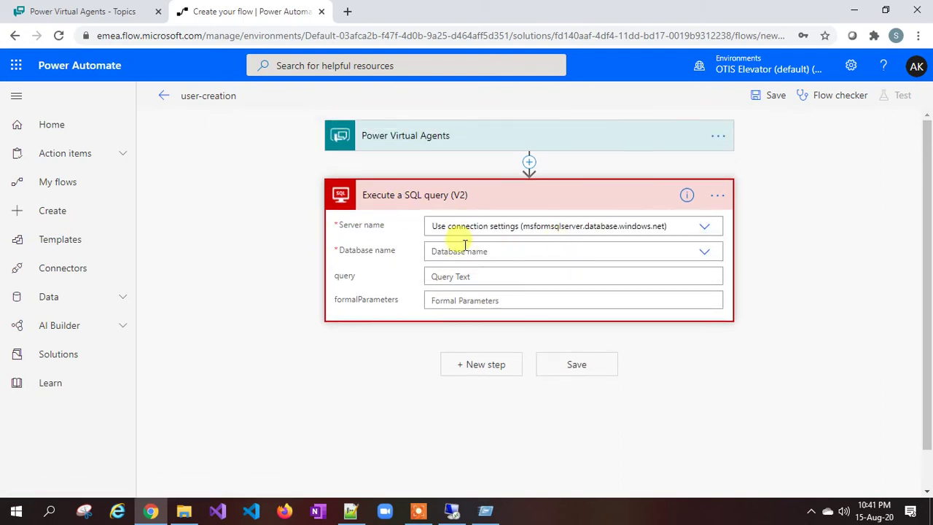
pyautogui.click(704, 252)
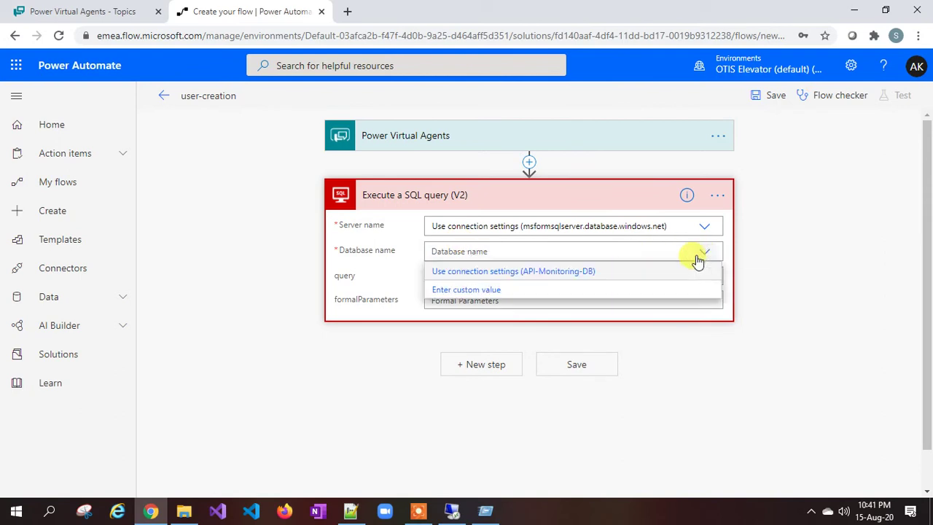
pyautogui.click(580, 272)
# Step: Expand the Power Virtual Agents trigger and bring up its bot variables as dynamic content
pyautogui.click(470, 273)
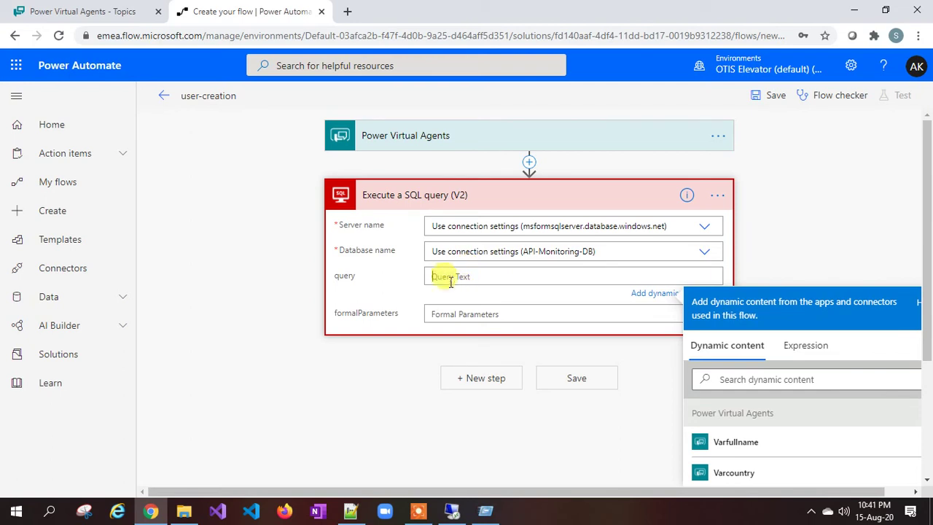
pyautogui.scroll(-1, 860, 435)
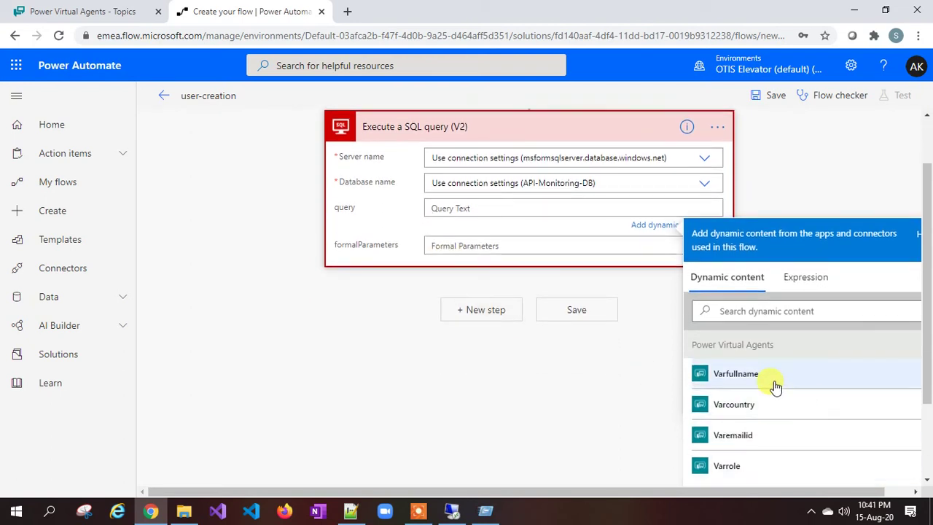
pyautogui.scroll(-1, 775, 387)
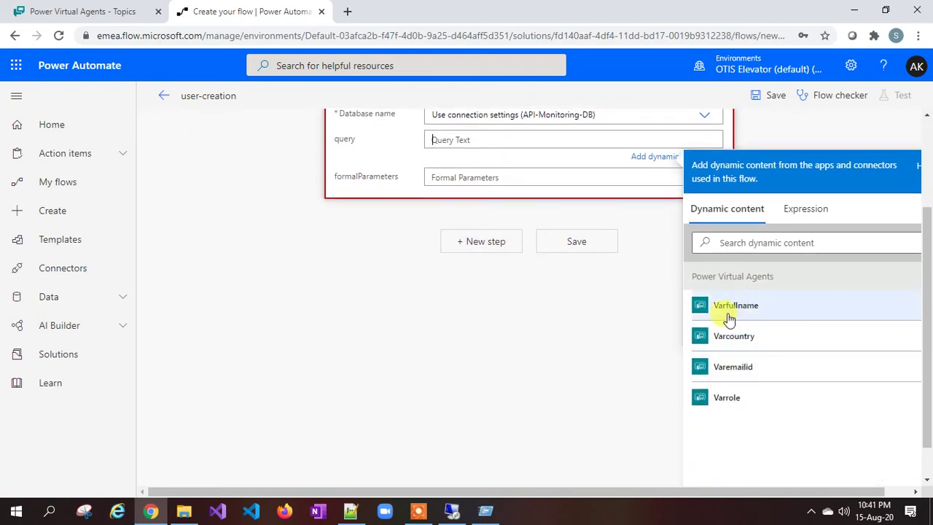
pyautogui.scroll(1, 729, 348)
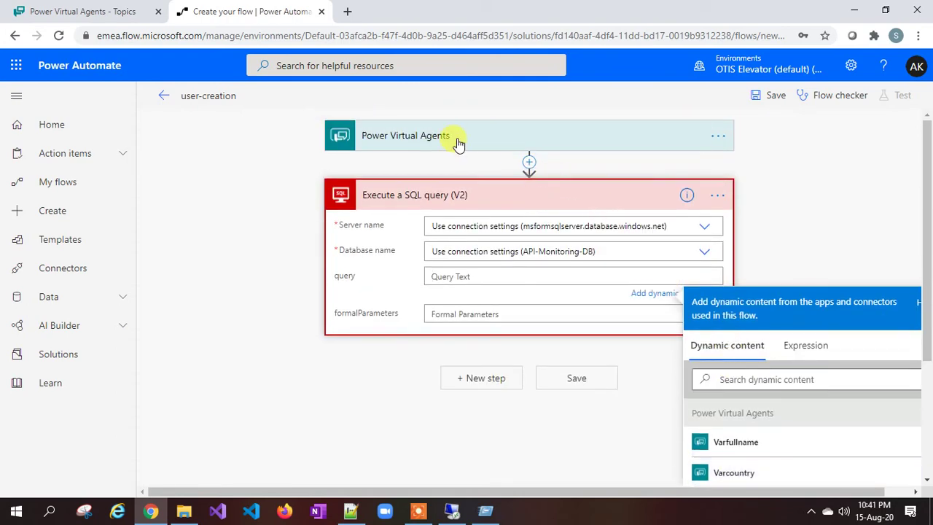
pyautogui.click(459, 140)
pyautogui.scroll(-2, 416, 171)
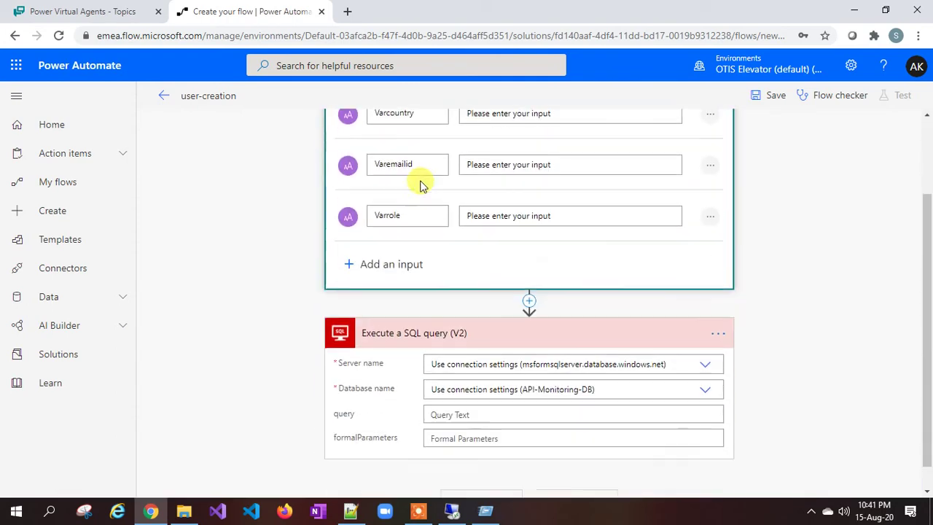
pyautogui.click(450, 387)
pyautogui.scroll(-3, 801, 430)
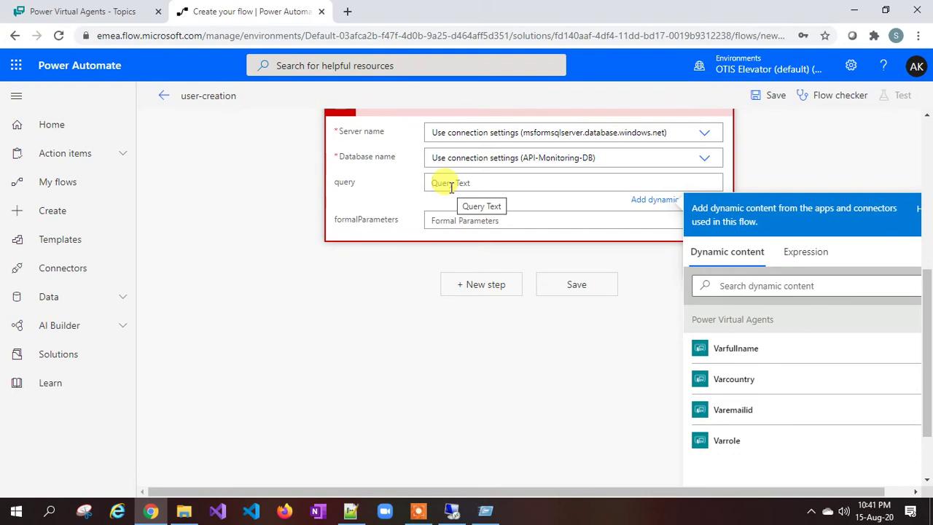
# Step: Copy the USE and INSERT statements for dbo.mytable from Notepad++ into the clipboard
pyautogui.click(350, 511)
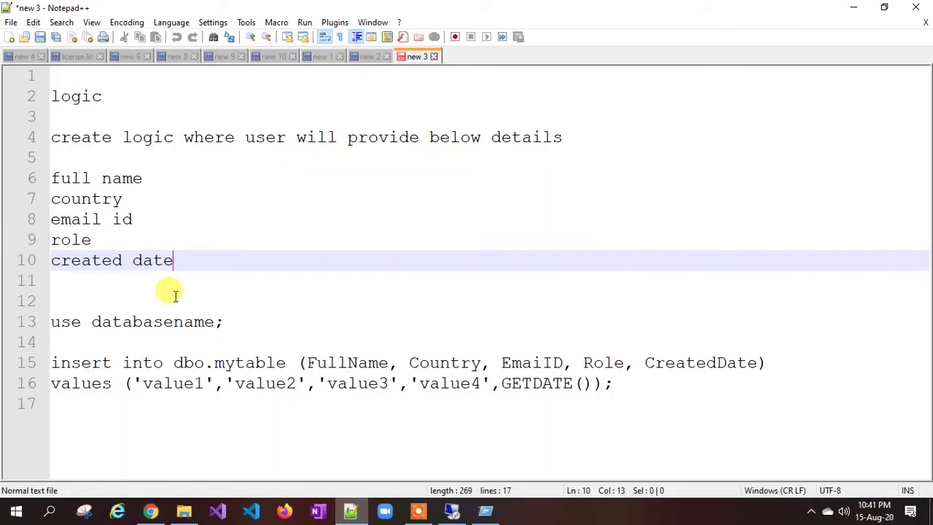
pyautogui.click(201, 343)
pyautogui.moveTo(616, 384); pyautogui.dragTo(50, 321)
pyautogui.hotkey('ctrl', 'c')
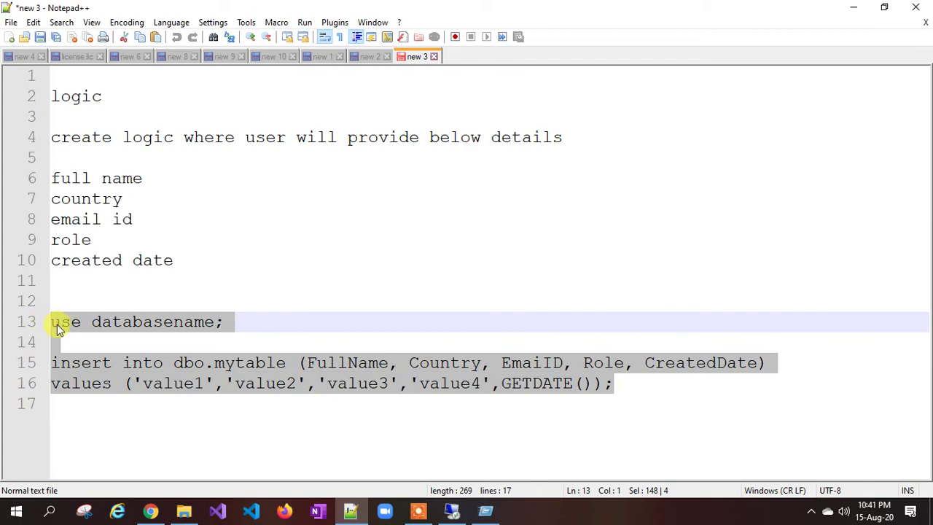
pyautogui.hotkey('alt', 'Tab')
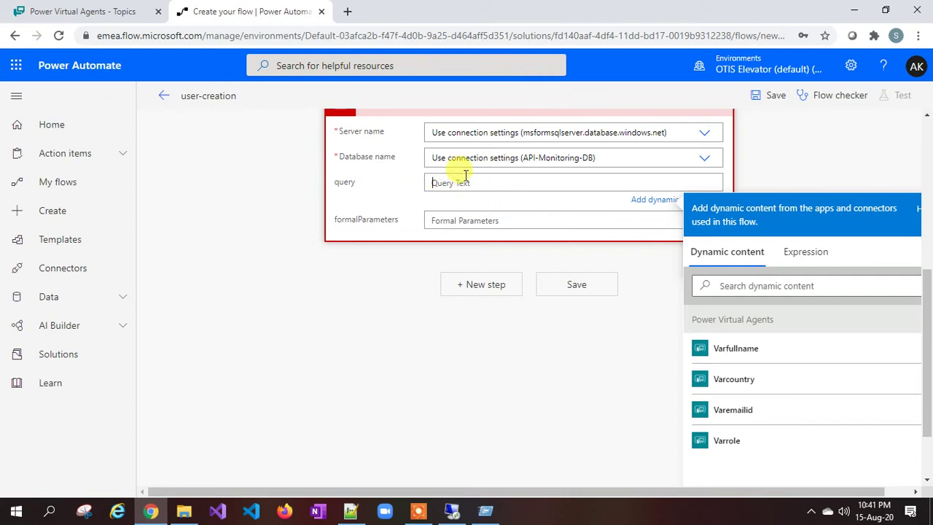
# Step: Paste the USE API-Monitoring-DB and dbo.mytable INSERT statements into the query, adding a semicolon
pyautogui.hotkey('ctrl', 'v')
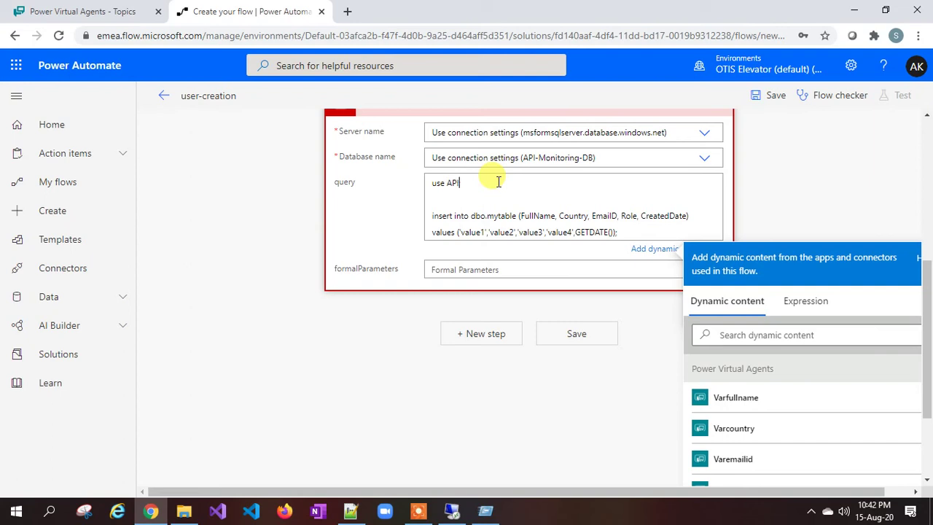
pyautogui.write(';')
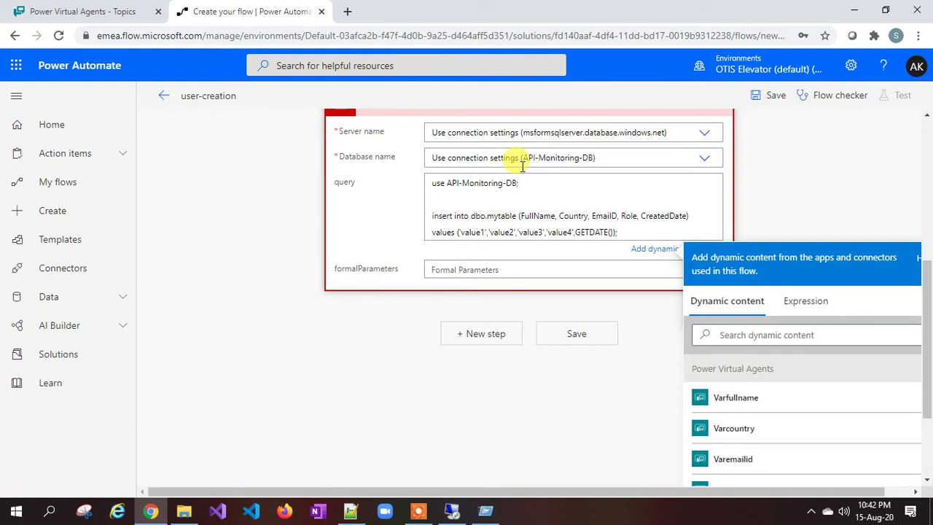
pyautogui.click(536, 216)
pyautogui.scroll(-1, 456, 219)
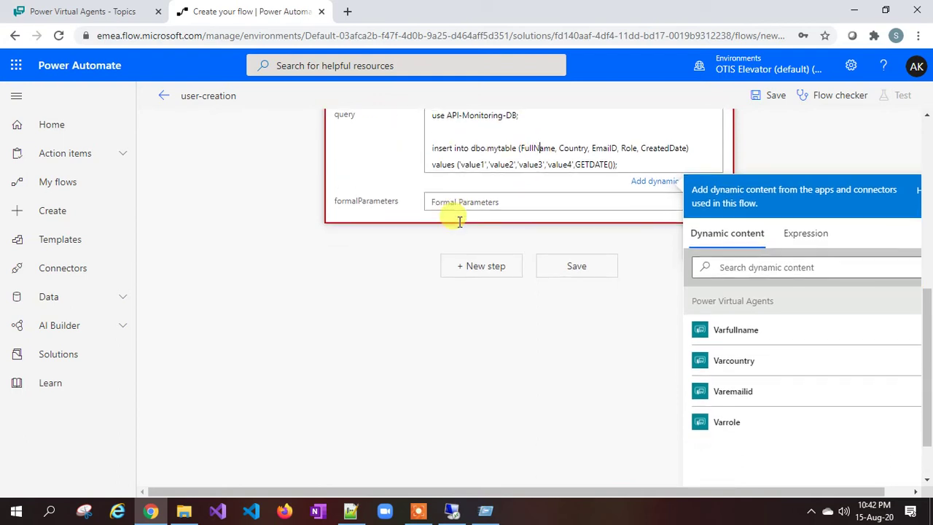
pyautogui.scroll(1, 436, 182)
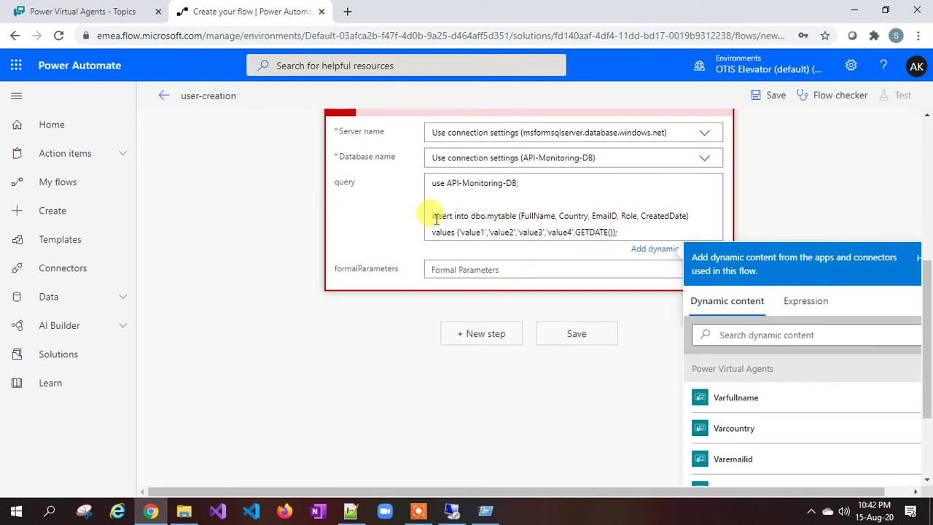
pyautogui.moveTo(488, 217); pyautogui.dragTo(515, 220)
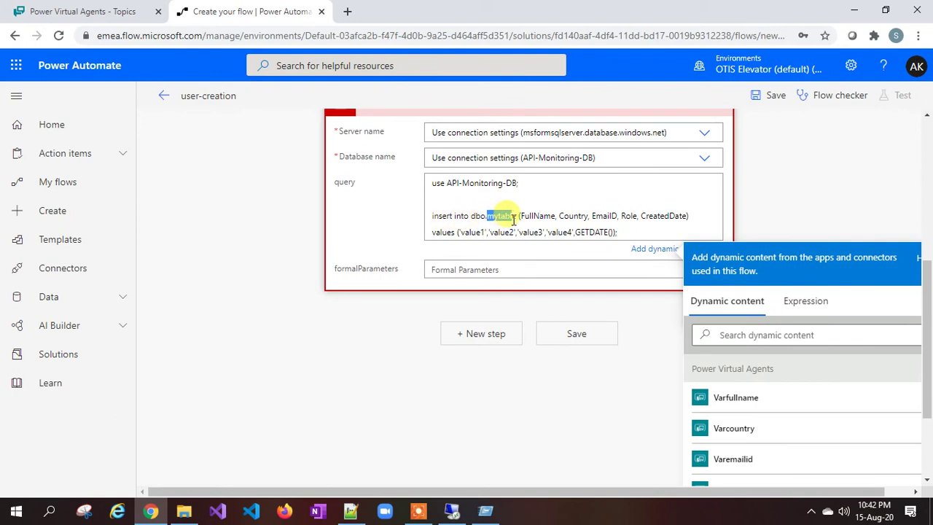
pyautogui.click(452, 510)
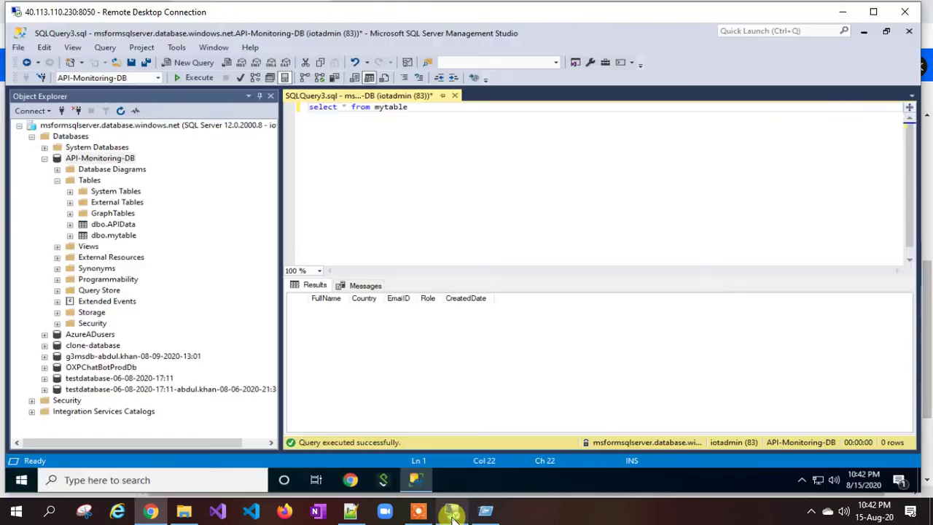
# Step: Compare dbo.mytable's FullName, Country, EmailID, Role and CreatedDate columns in SSMS with the query
pyautogui.click(109, 235)
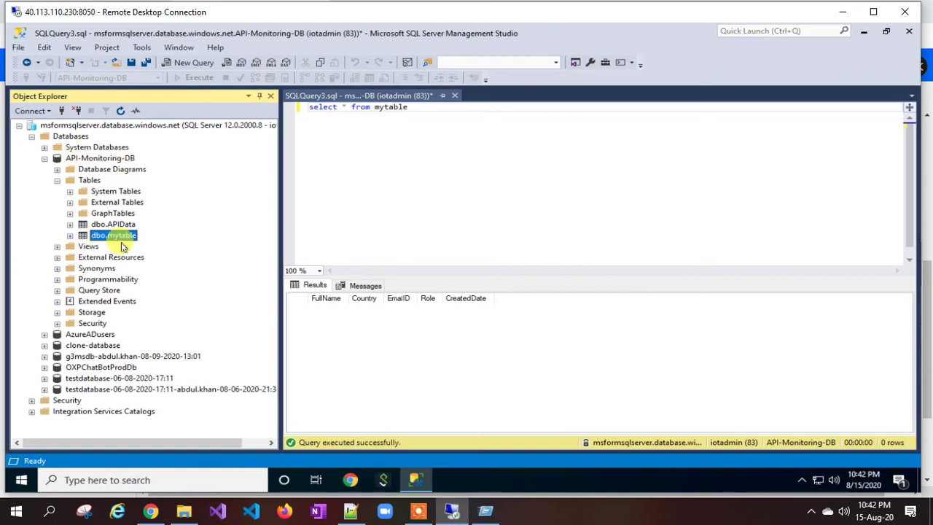
pyautogui.click(150, 510)
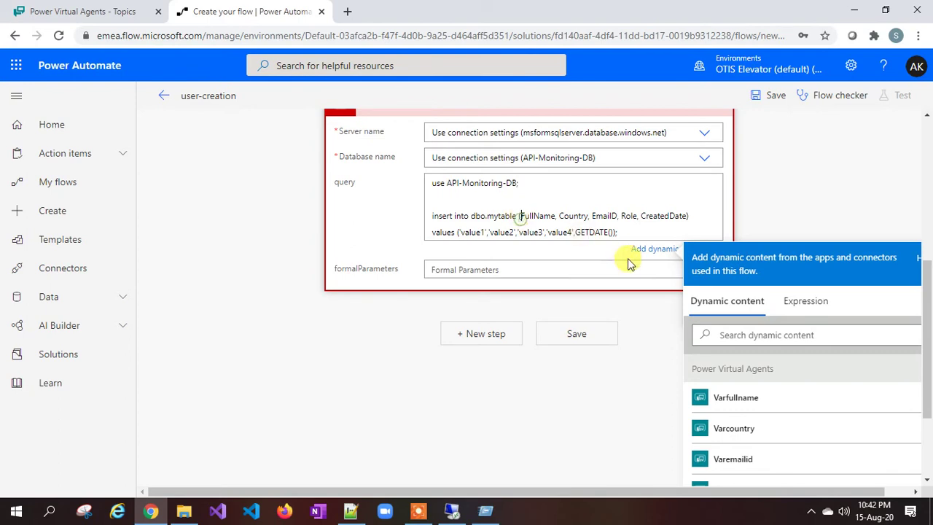
pyautogui.click(575, 215)
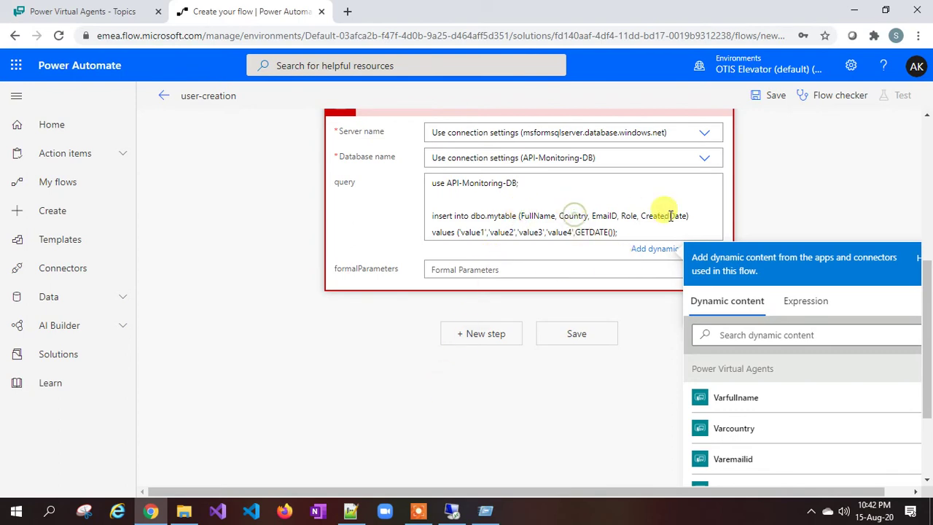
pyautogui.click(452, 512)
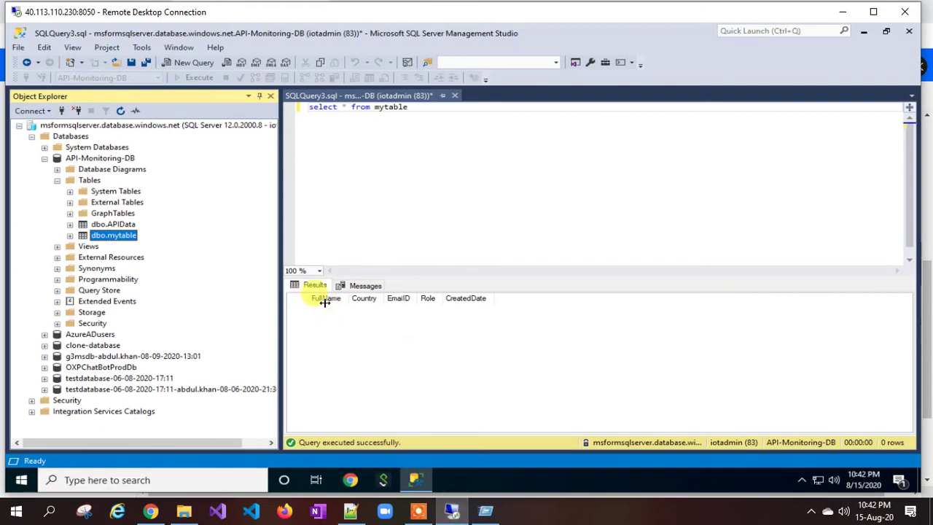
pyautogui.click(375, 304)
pyautogui.hotkey('alt', 'Tab')
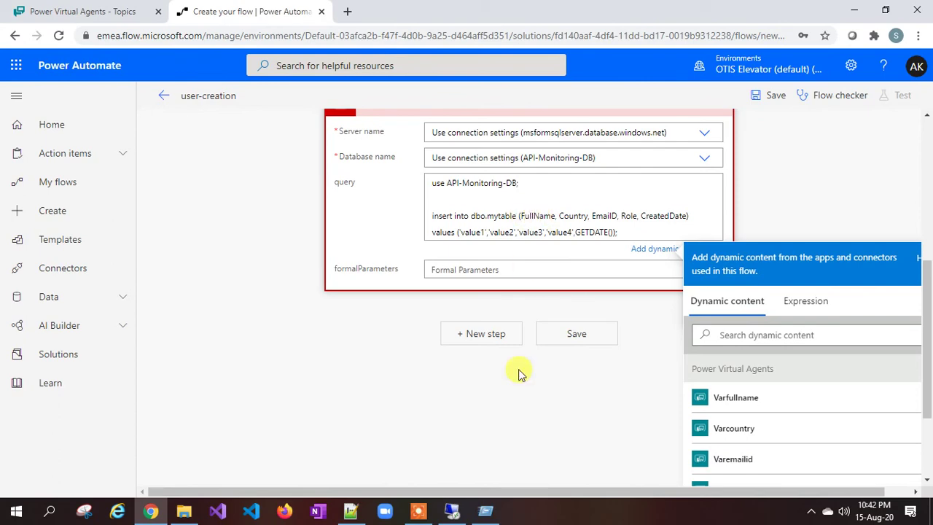
pyautogui.click(452, 510)
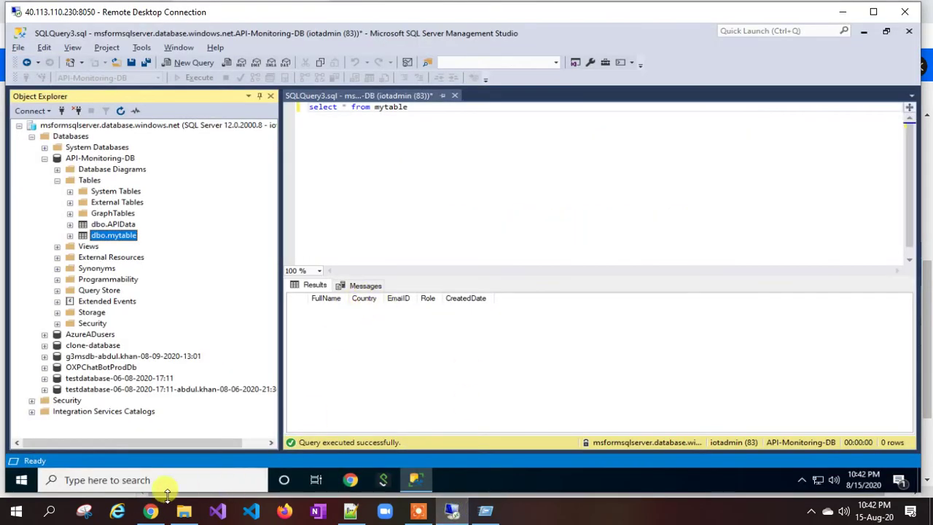
pyautogui.click(150, 510)
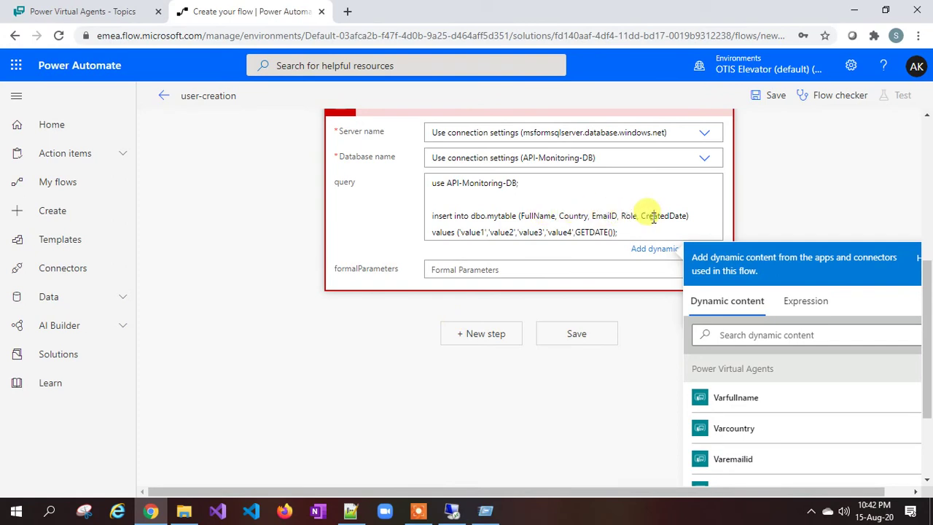
# Step: Replace value1, value2 and value3 with Varfullname, Varcountry and Varemailid
pyautogui.scroll(-1, 619, 204)
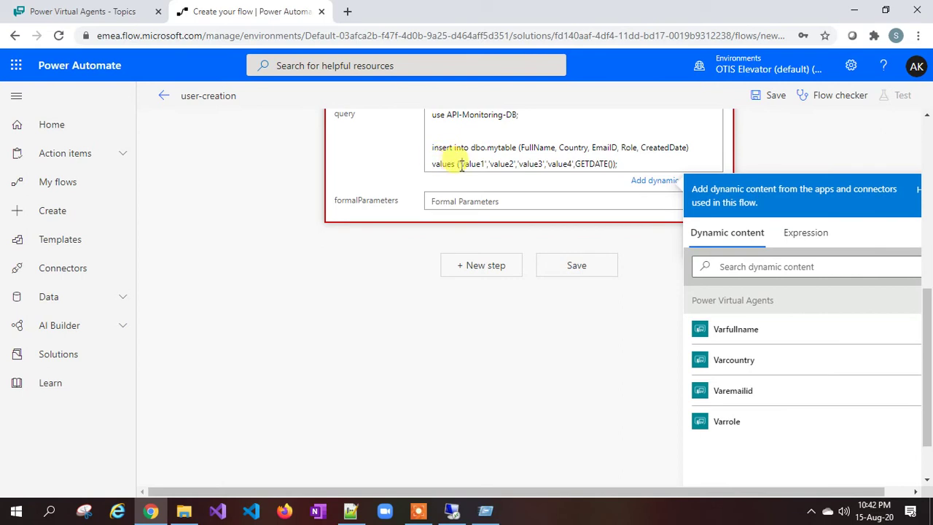
pyautogui.press('Delete')
pyautogui.press('Delete')
pyautogui.press('Delete')
pyautogui.press('Delete')
pyautogui.press('Delete')
pyautogui.press('Delete')
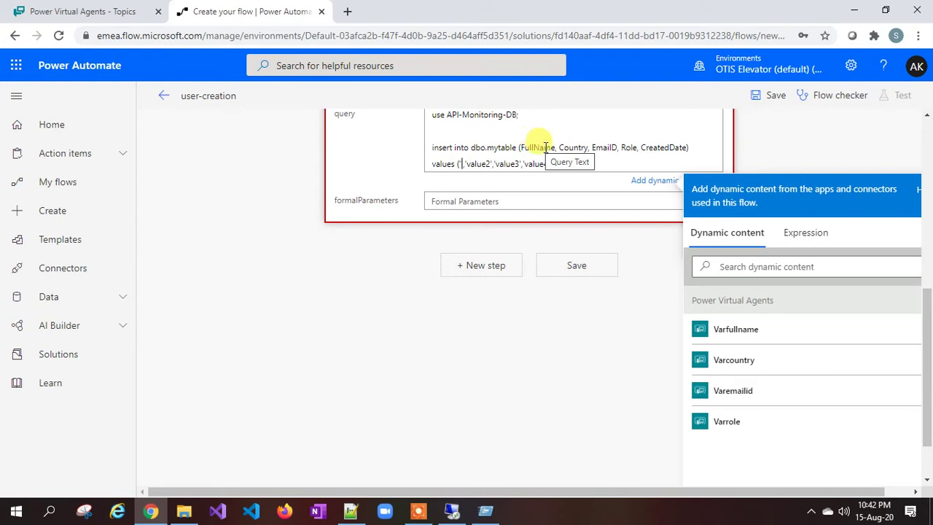
pyautogui.click(749, 333)
pyautogui.click(548, 163)
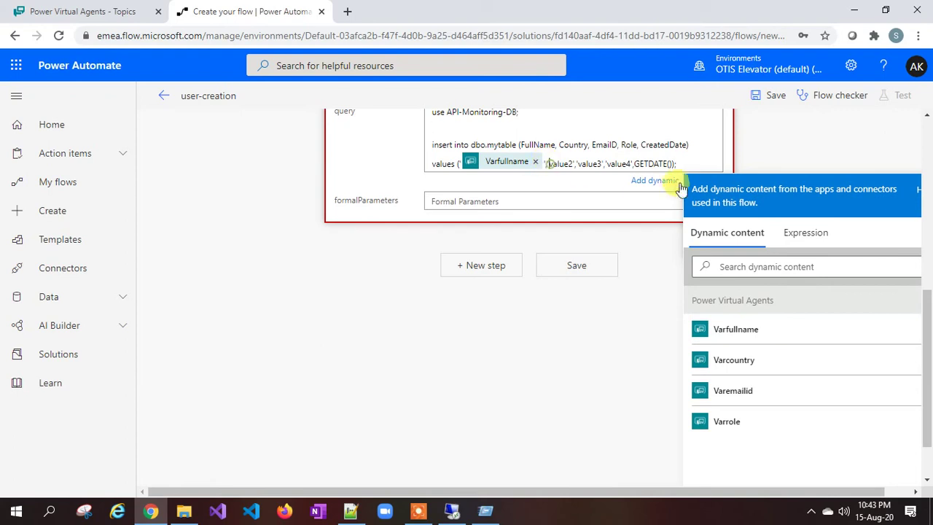
pyautogui.press('Delete')
pyautogui.press('Delete')
pyautogui.press('Delete')
pyautogui.press('Delete')
pyautogui.press('Delete')
pyautogui.press('Delete')
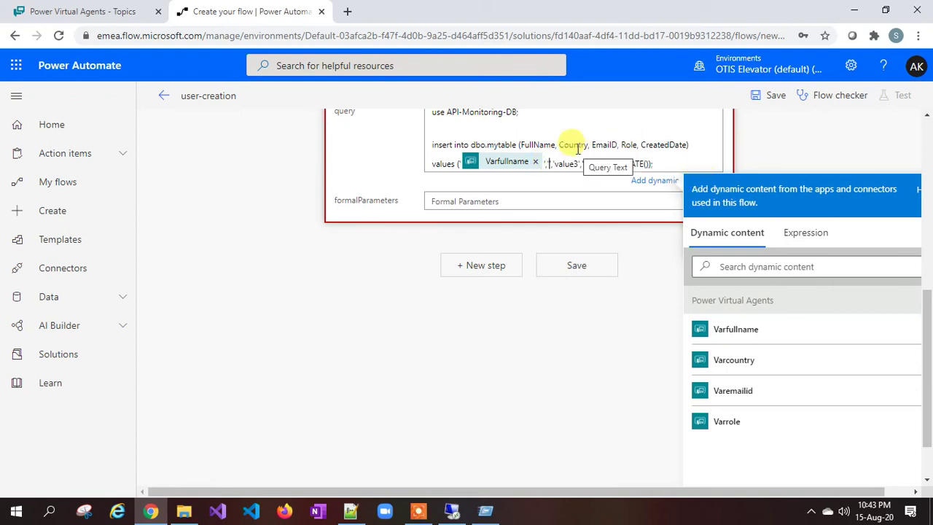
pyautogui.click(736, 361)
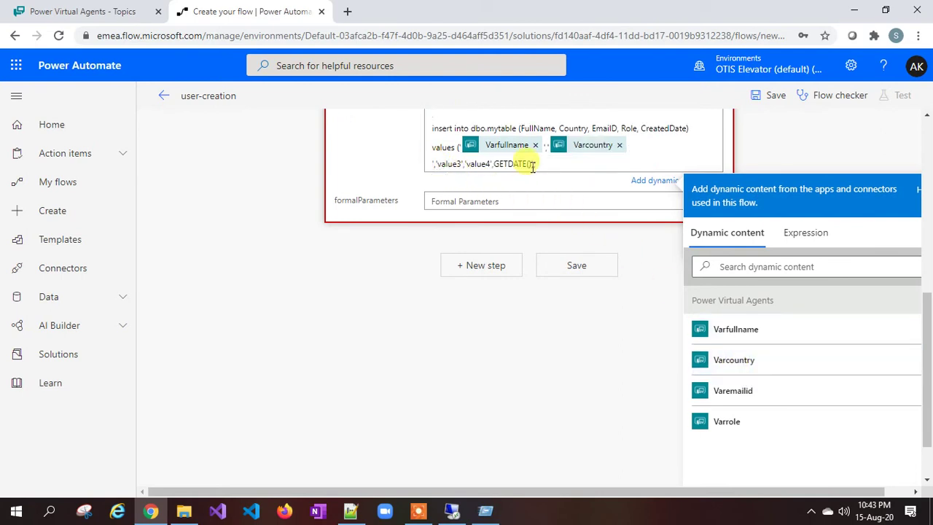
pyautogui.press('Delete')
pyautogui.press('Delete')
pyautogui.press('Delete')
pyautogui.press('Delete')
pyautogui.press('Delete')
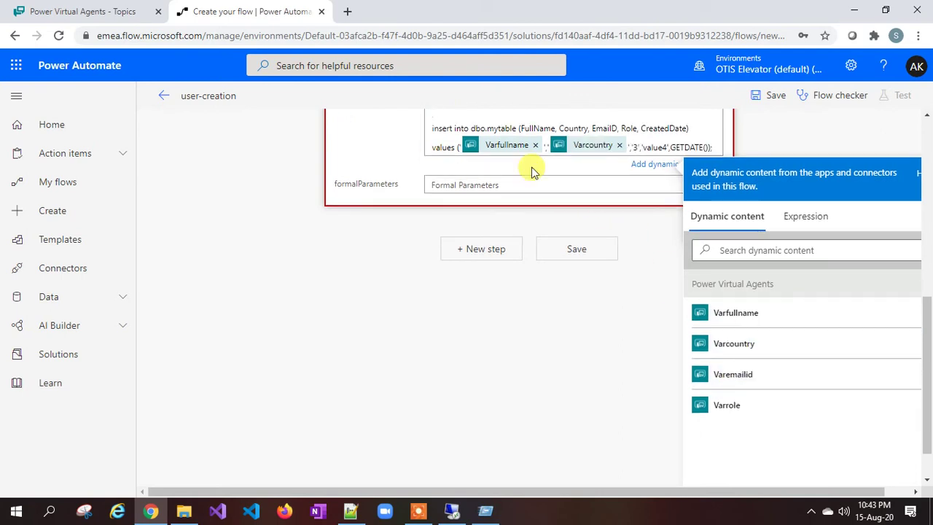
pyautogui.press('Delete')
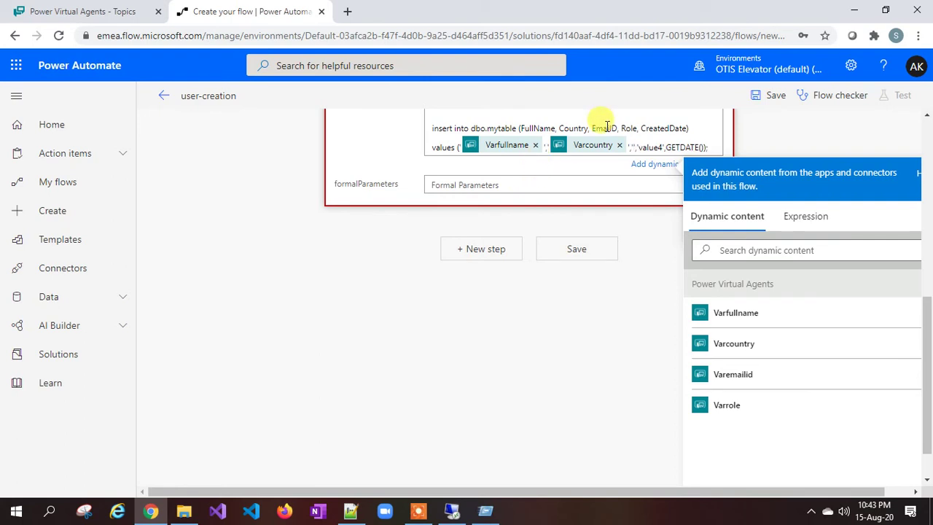
pyautogui.click(734, 382)
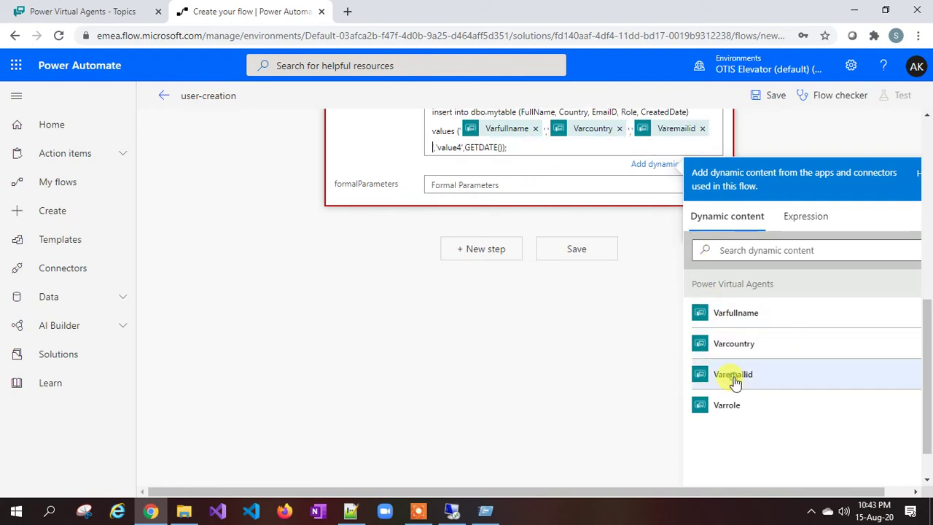
# Step: Replace value4 with Varrole and check the columns, keeping GETDATE() for CreatedDate
pyautogui.scroll(2, 575, 225)
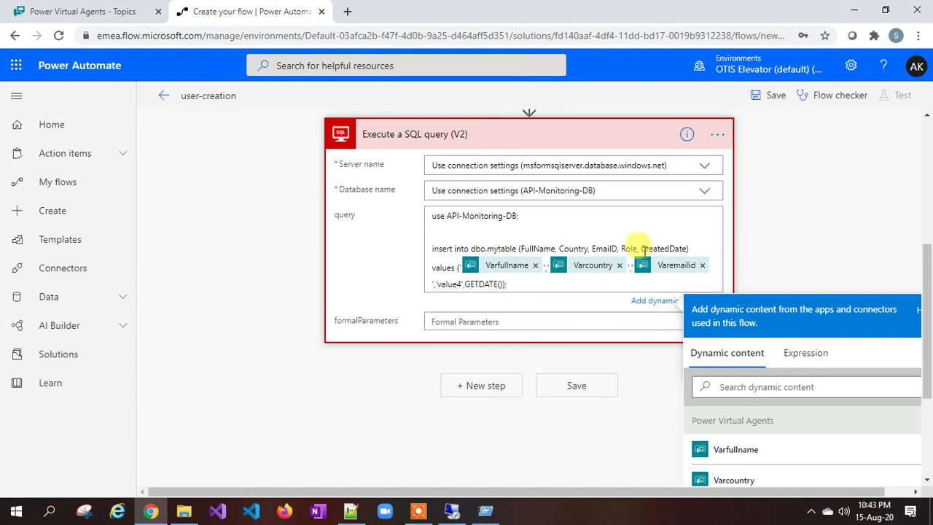
pyautogui.click(436, 284)
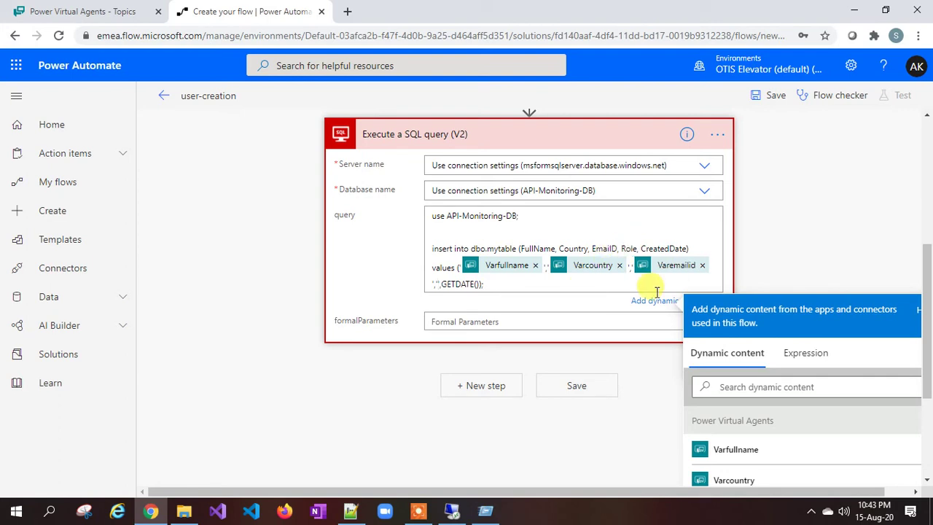
pyautogui.scroll(-1, 788, 395)
pyautogui.scroll(-1, 788, 395)
pyautogui.click(707, 473)
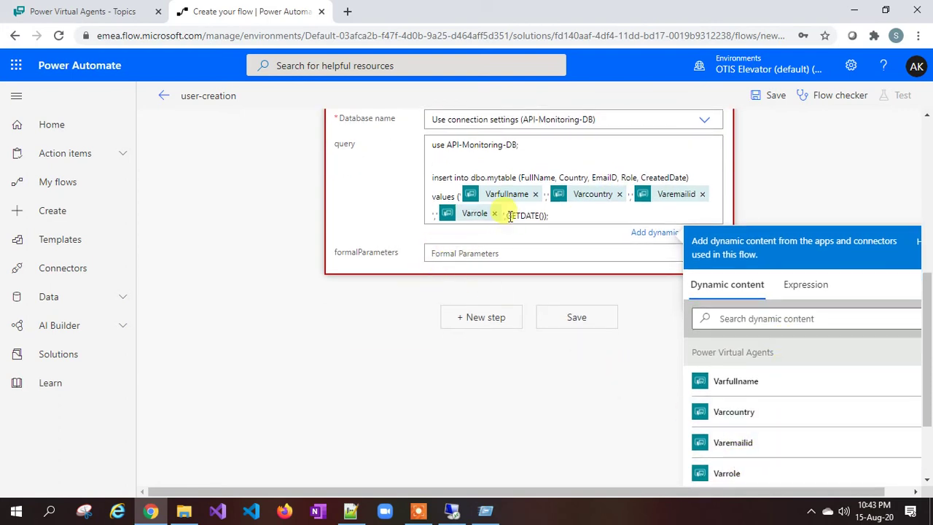
pyautogui.scroll(2, 510, 216)
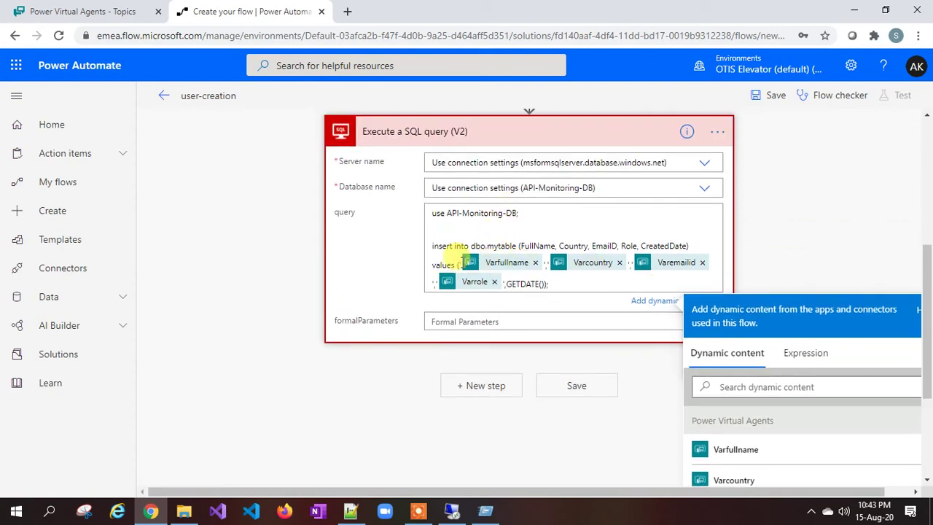
pyautogui.click(538, 246)
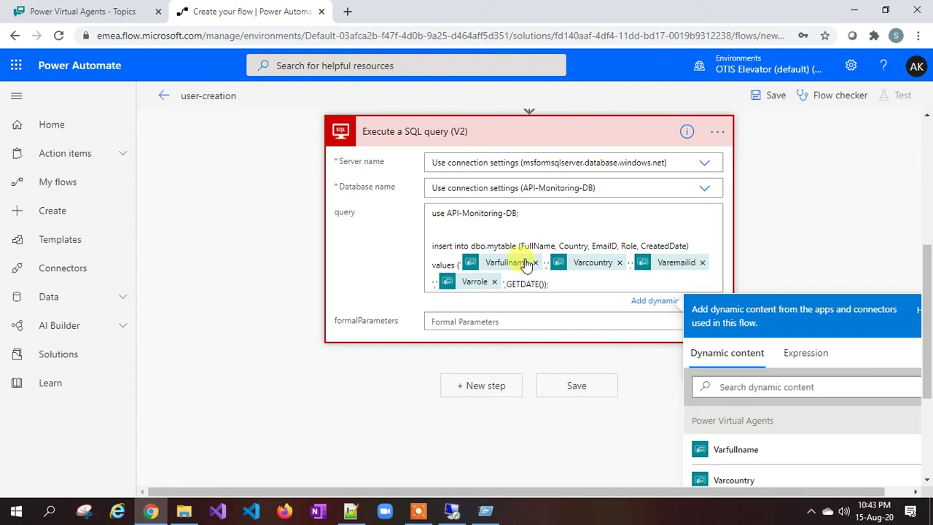
pyautogui.moveTo(643, 246); pyautogui.dragTo(685, 245)
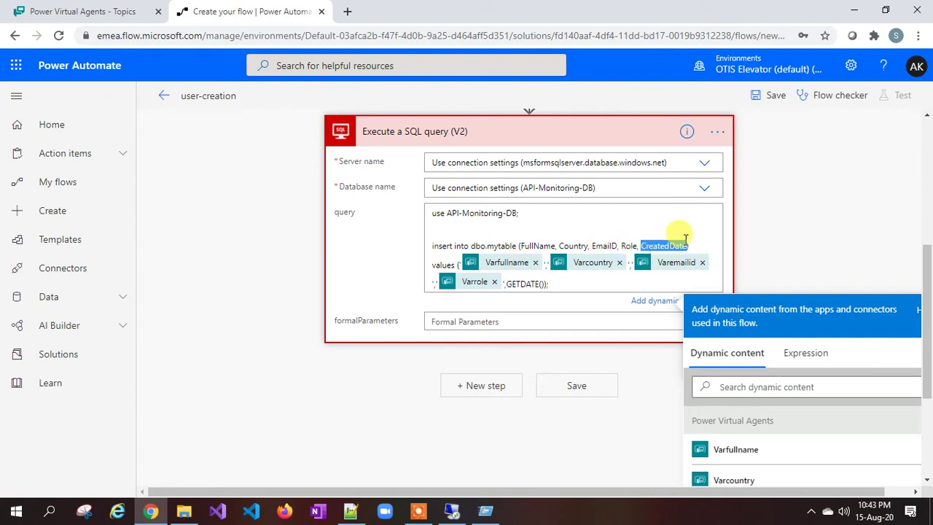
pyautogui.click(645, 246)
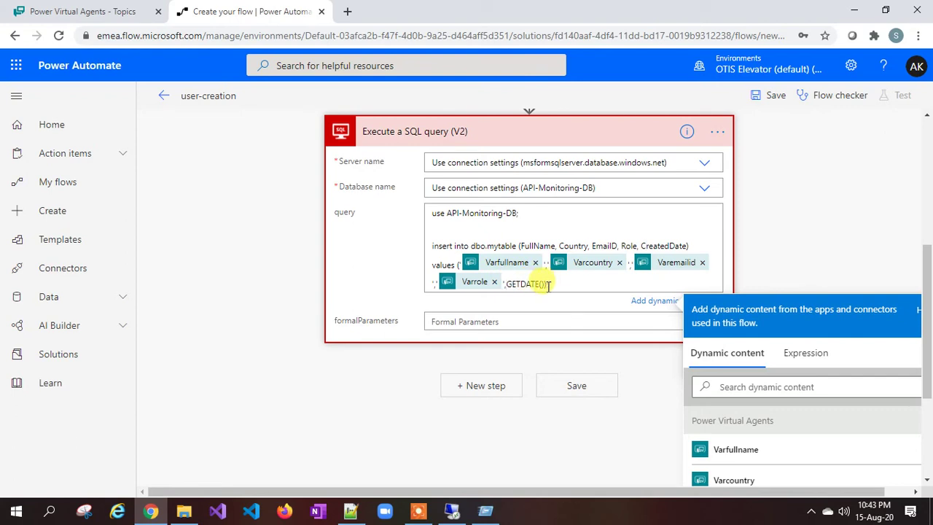
# Step: Recheck the still-empty mytable in SSMS and the flow's four bot inputs
pyautogui.click(452, 511)
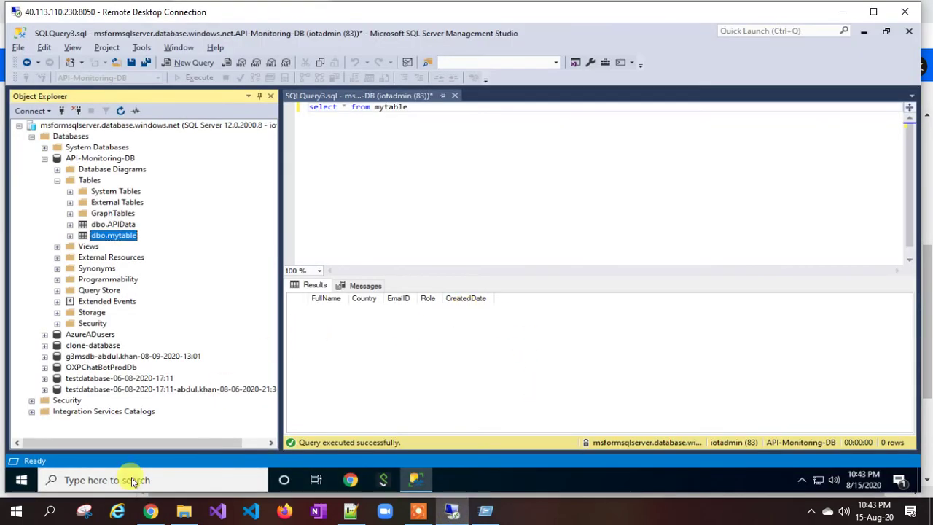
pyautogui.click(150, 511)
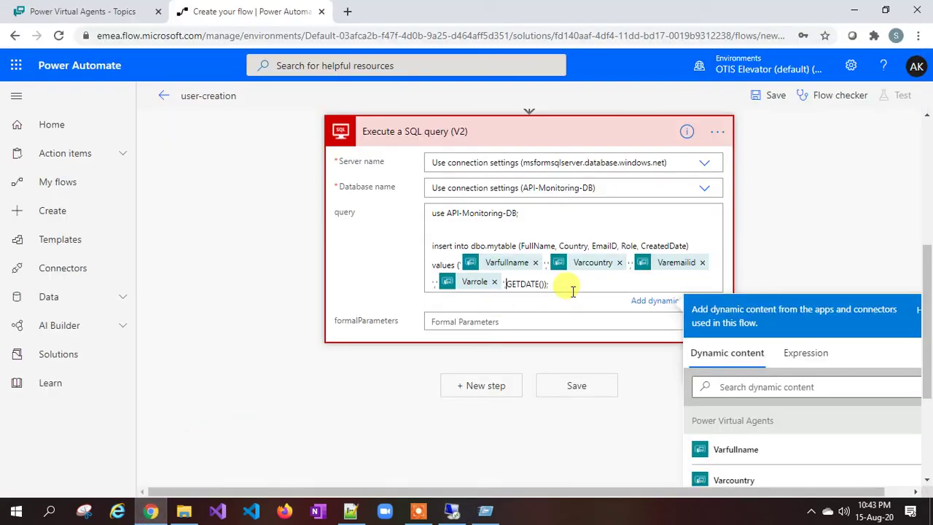
pyautogui.scroll(3, 394, 222)
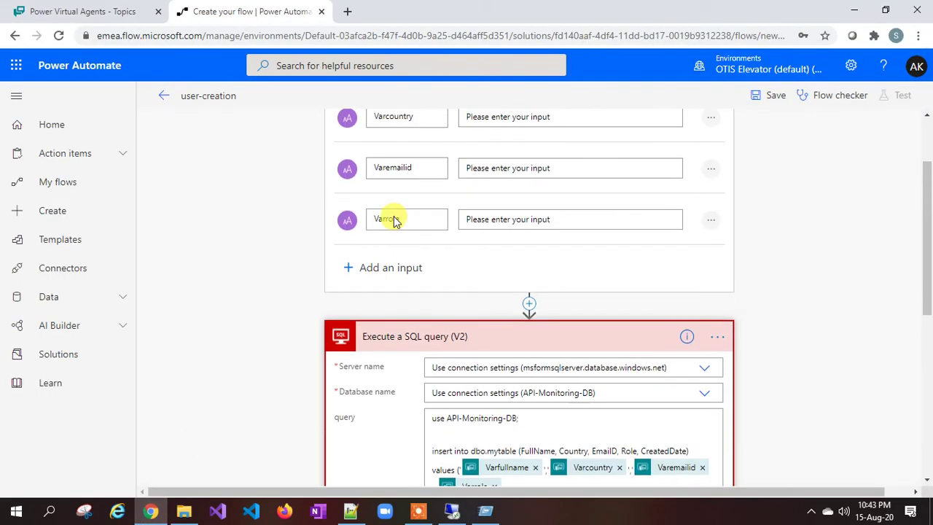
pyautogui.scroll(2, 394, 222)
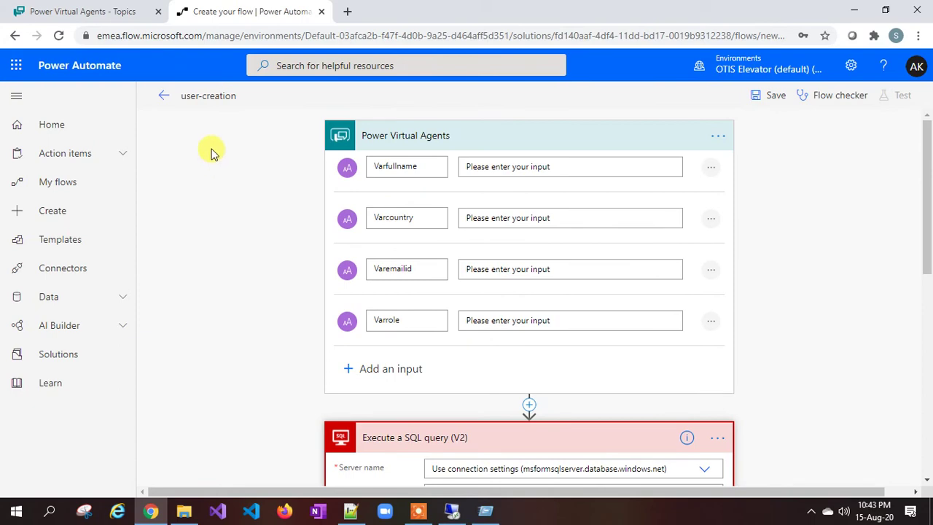
pyautogui.click(131, 11)
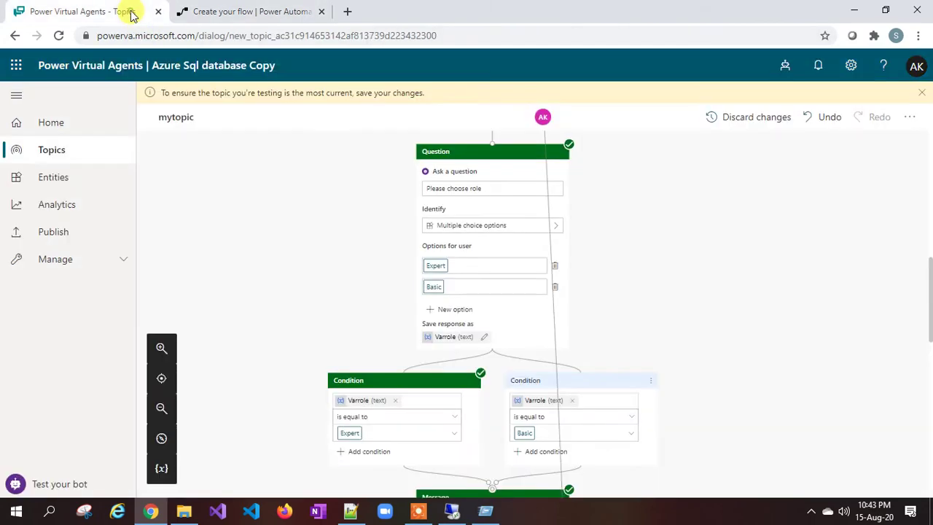
# Step: Scroll the mytopic canvas to the Yes/No branches on Varoptions
pyautogui.scroll(-2, 421, 196)
pyautogui.scroll(-6, 462, 306)
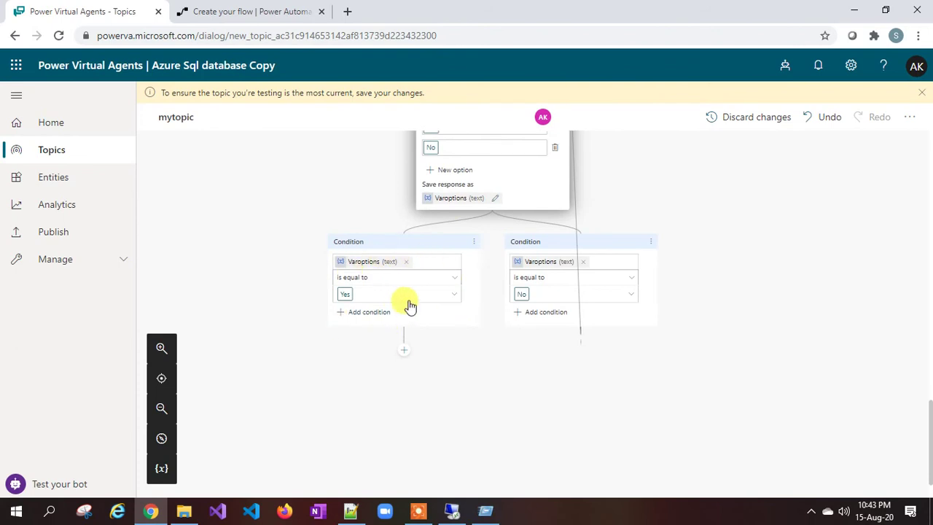
pyautogui.scroll(1, 393, 244)
pyautogui.scroll(2, 394, 244)
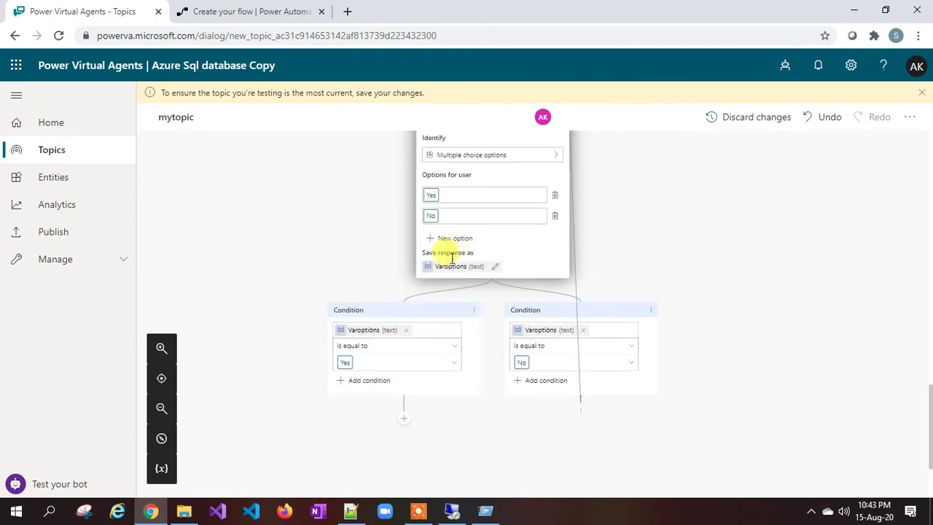
pyautogui.scroll(-1, 357, 282)
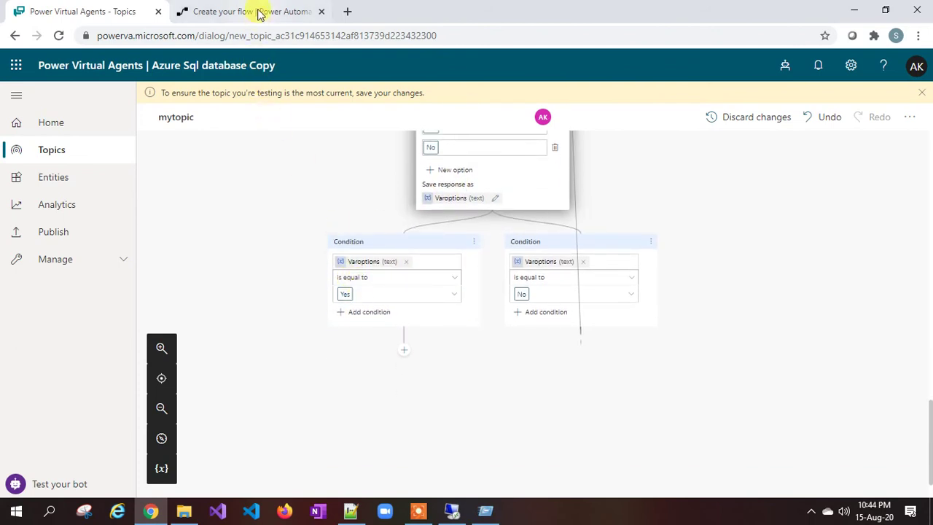
# Step: Save the user-creation flow containing the Execute a SQL query insert, then return to mytopic
pyautogui.click(260, 13)
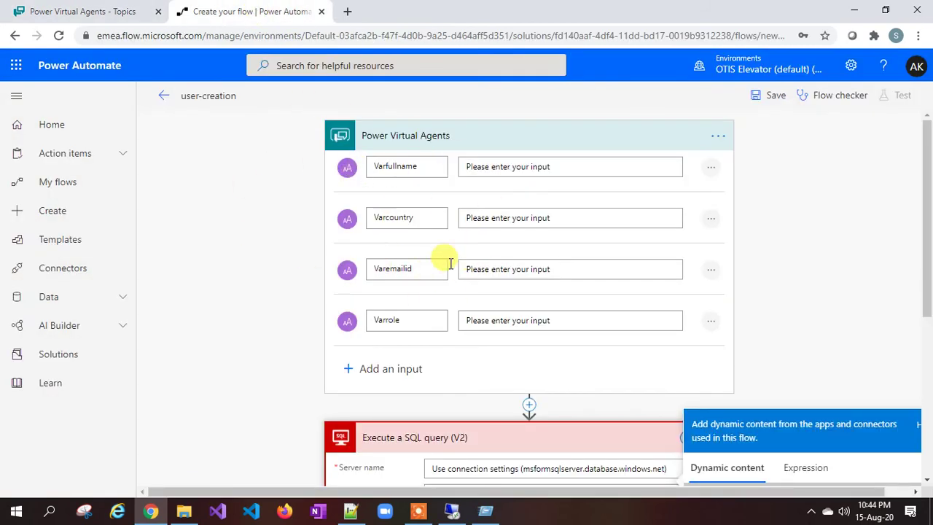
pyautogui.scroll(-1, 451, 270)
pyautogui.scroll(1, 348, 216)
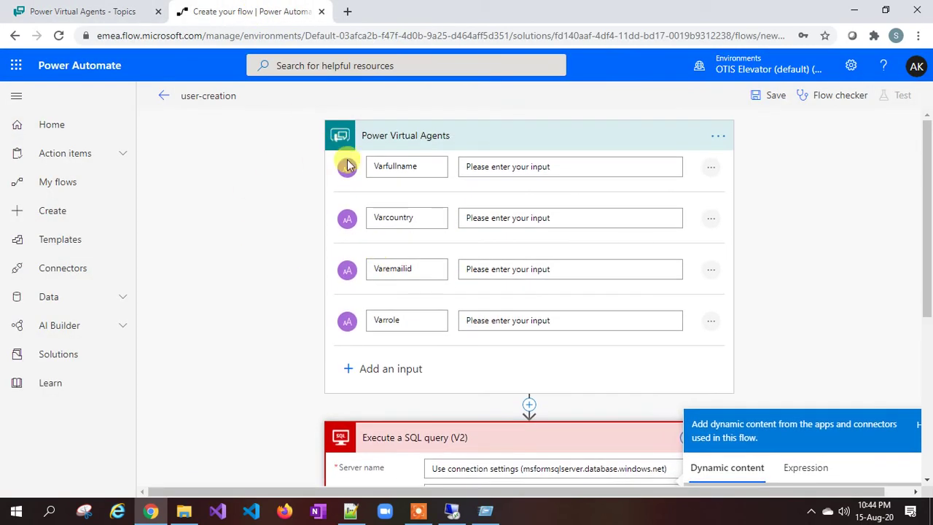
pyautogui.scroll(-2, 427, 257)
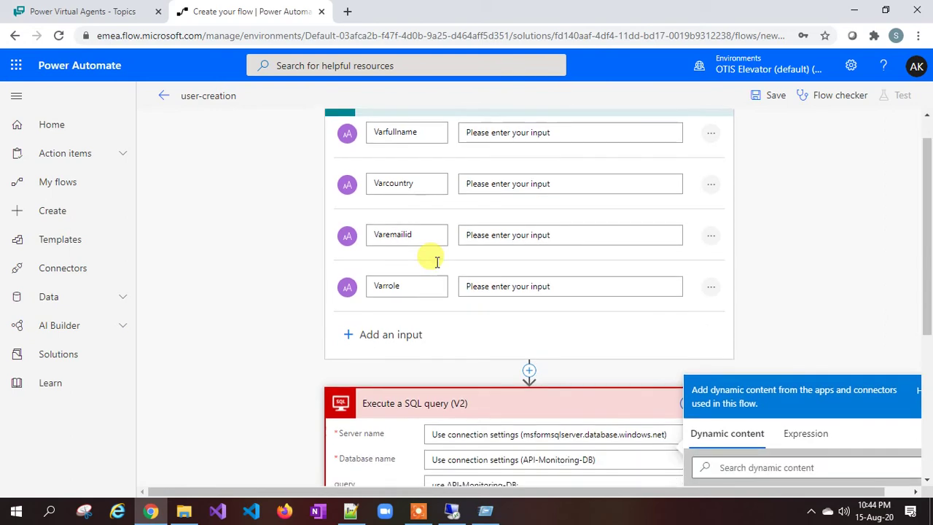
pyautogui.scroll(-1, 437, 267)
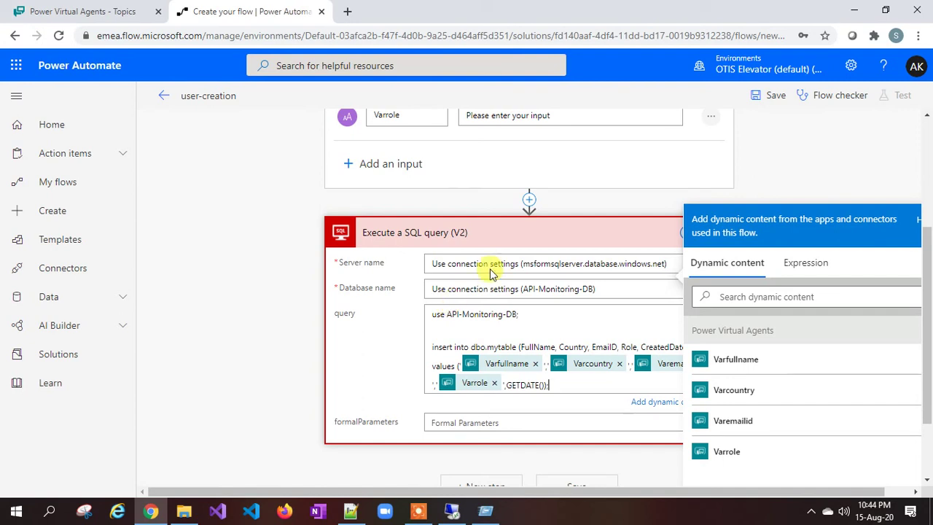
pyautogui.click(775, 96)
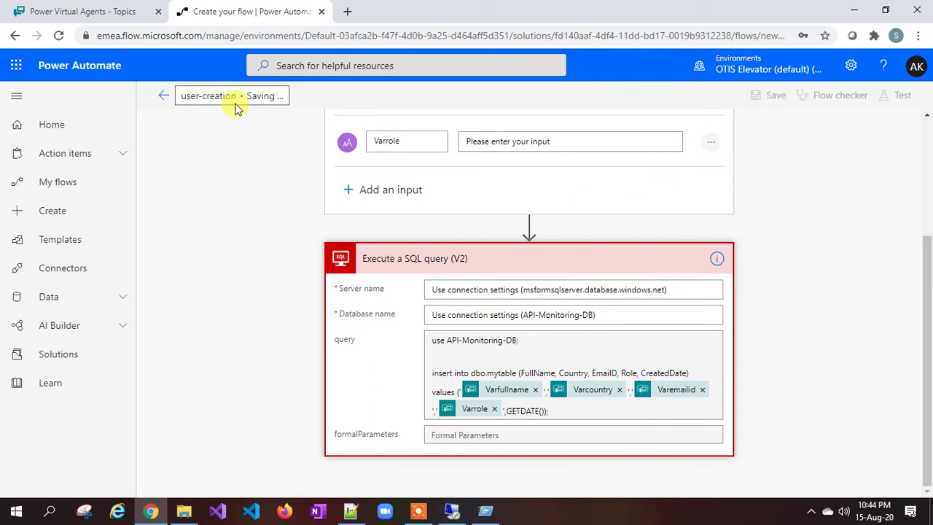
pyautogui.click(132, 14)
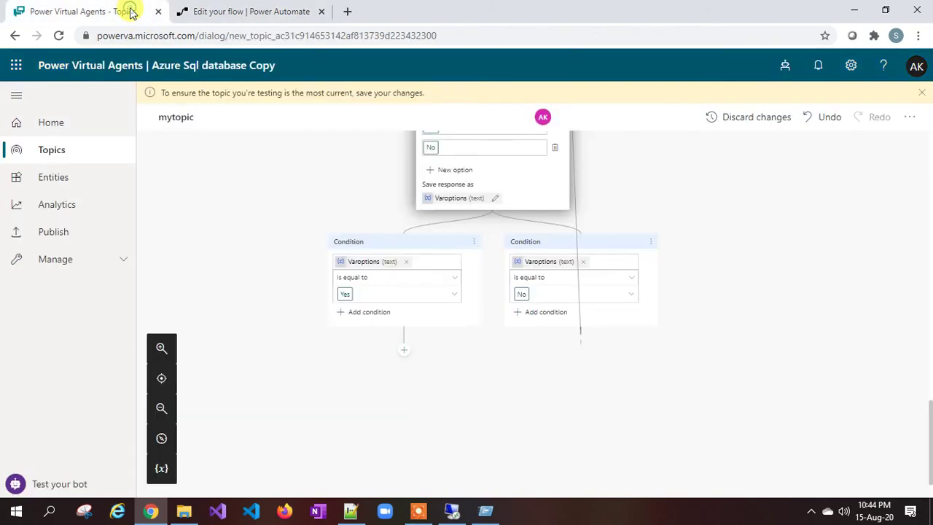
# Step: Add a Call an action step under the Yes branch that runs the user-creation flow
pyautogui.click(403, 355)
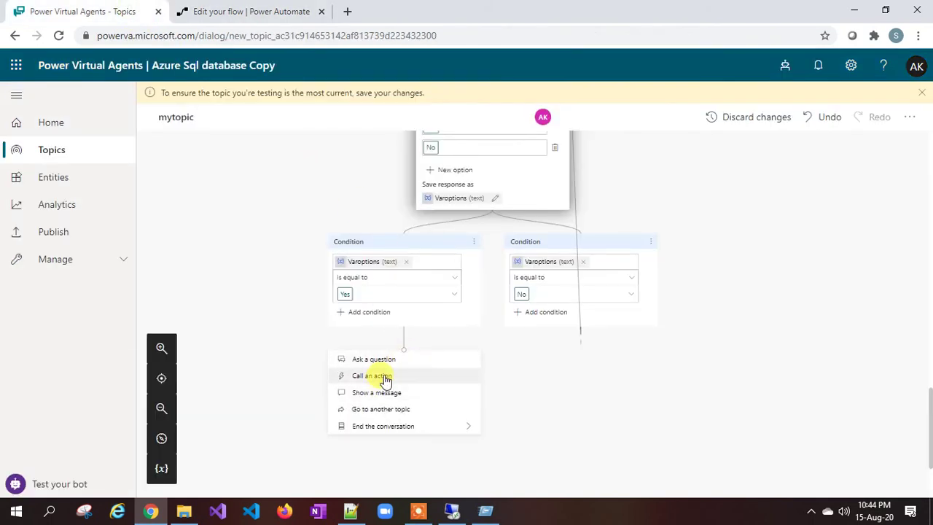
pyautogui.click(385, 377)
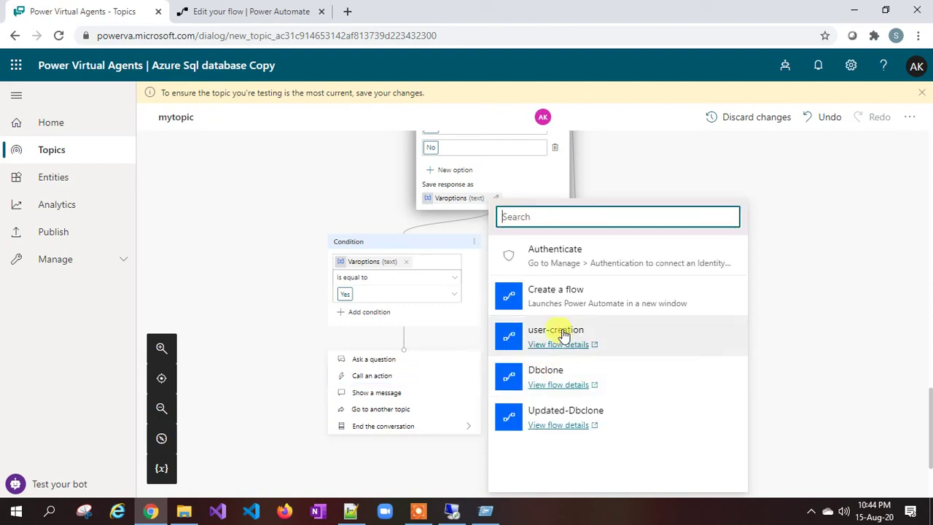
pyautogui.click(562, 336)
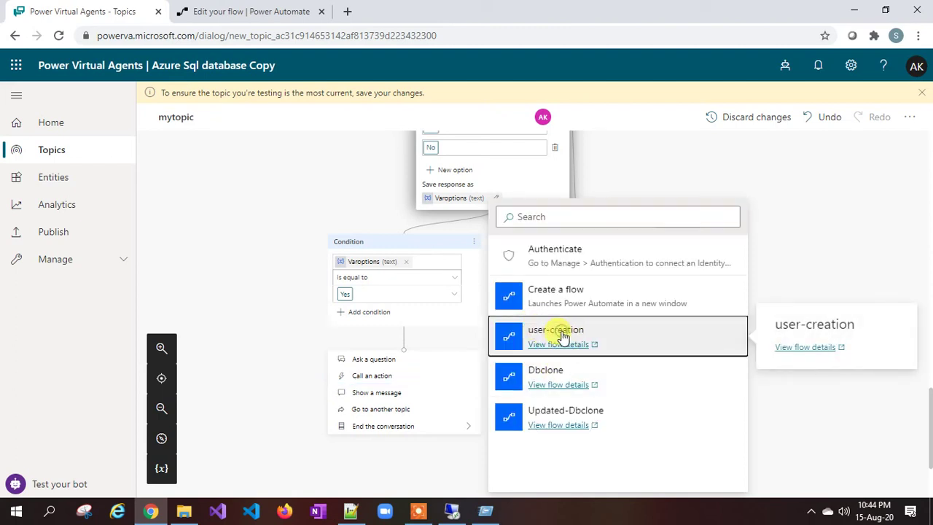
pyautogui.scroll(-2, 422, 340)
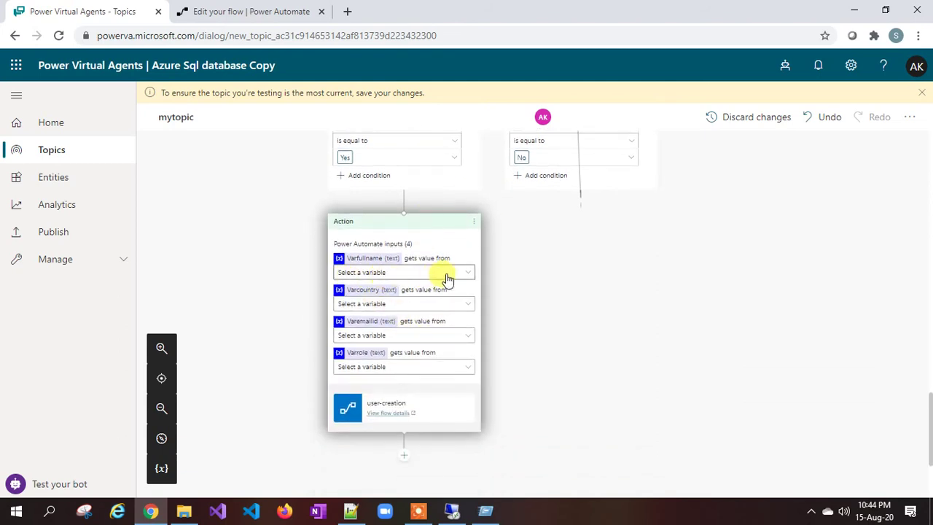
pyautogui.moveTo(382, 258); pyautogui.dragTo(358, 258)
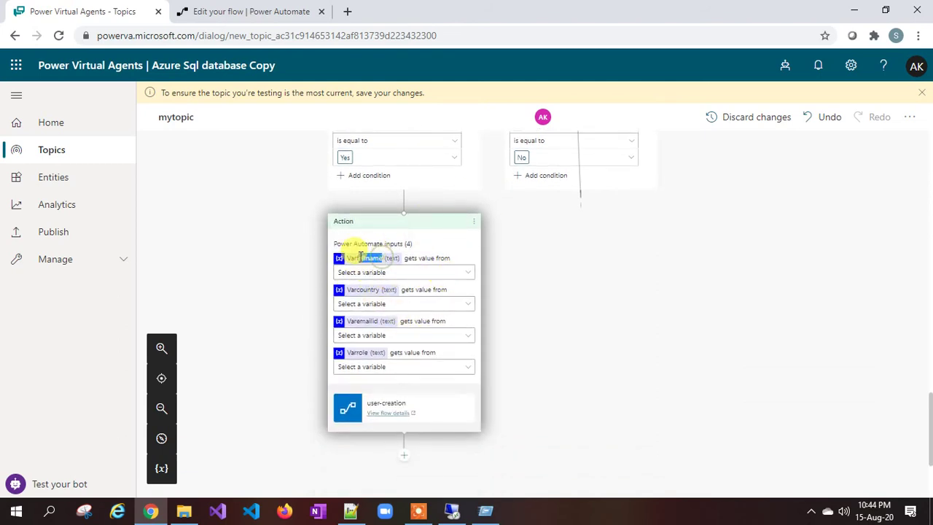
# Step: Map the flow inputs to Varfullname, Varcountry, Varemailid and Varrole variables
pyautogui.click(454, 274)
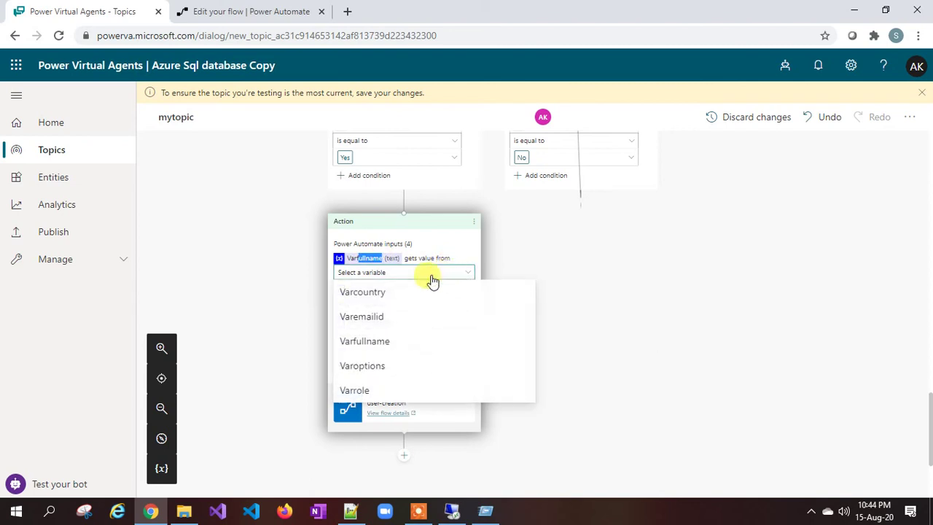
pyautogui.click(377, 343)
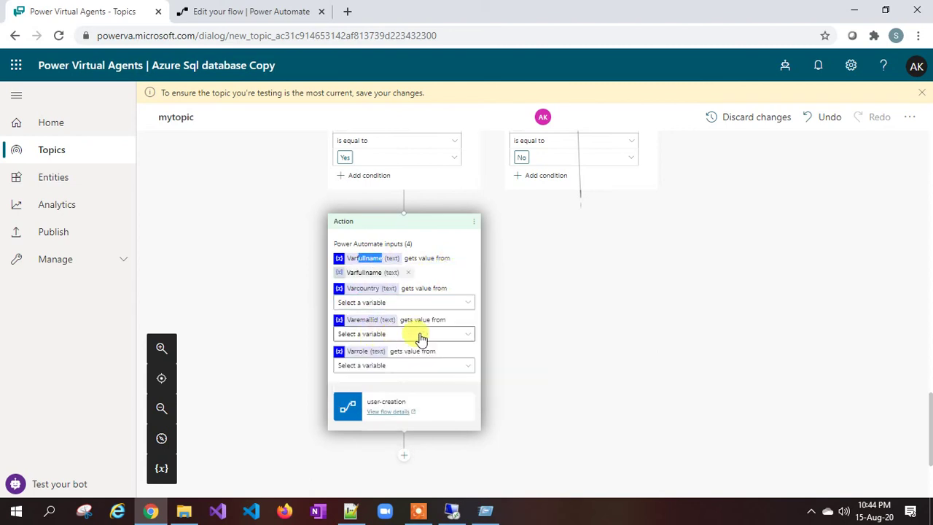
pyautogui.click(398, 302)
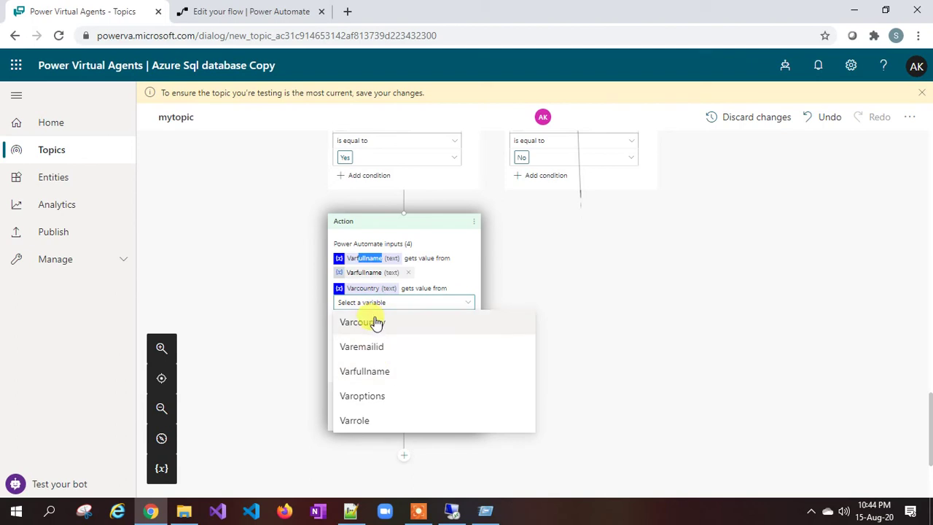
pyautogui.click(387, 326)
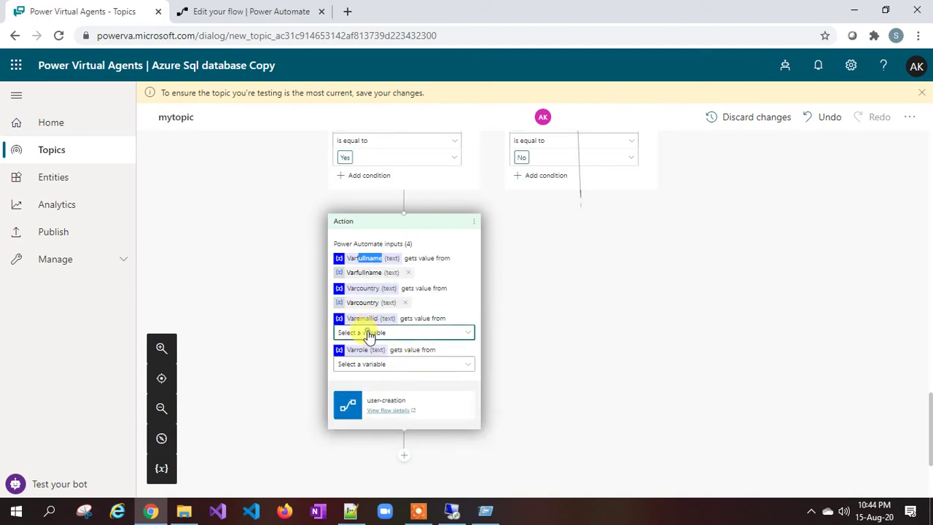
pyautogui.click(369, 335)
pyautogui.click(379, 378)
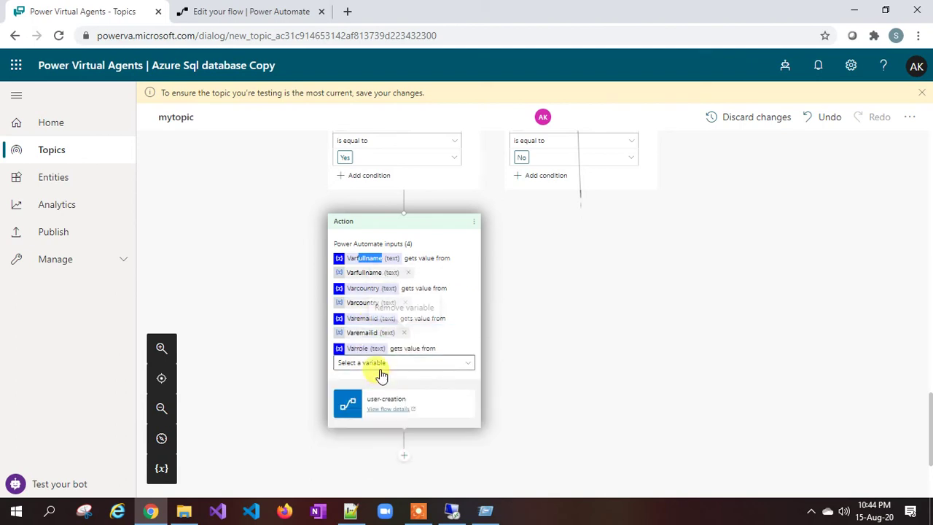
pyautogui.click(380, 364)
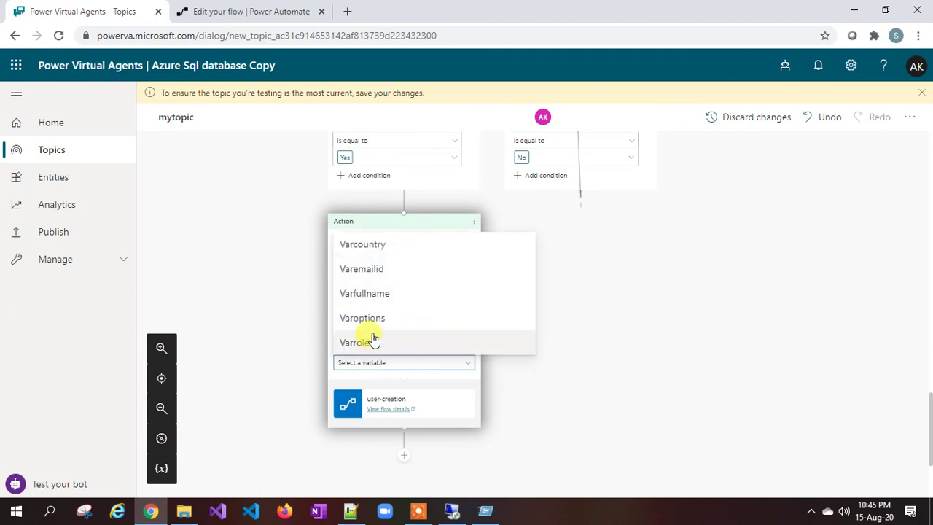
pyautogui.click(373, 341)
pyautogui.scroll(-1, 458, 315)
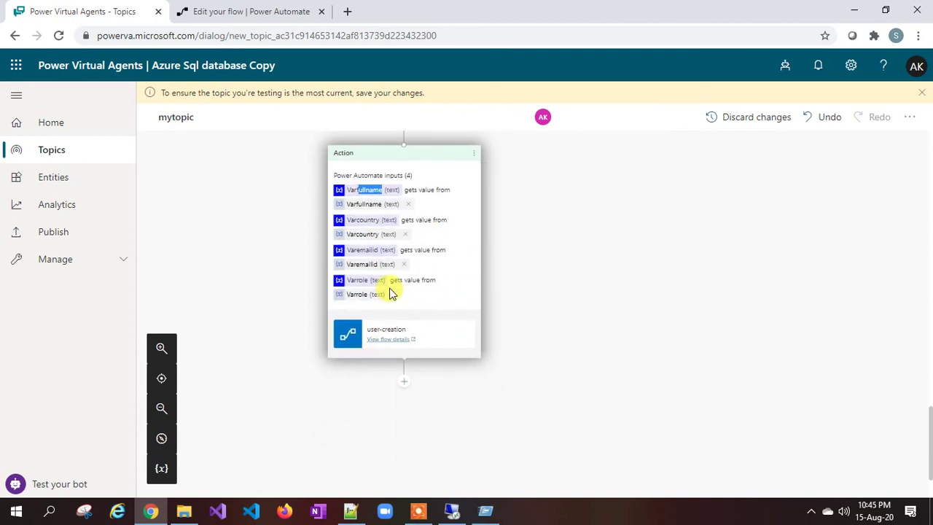
pyautogui.scroll(1, 385, 218)
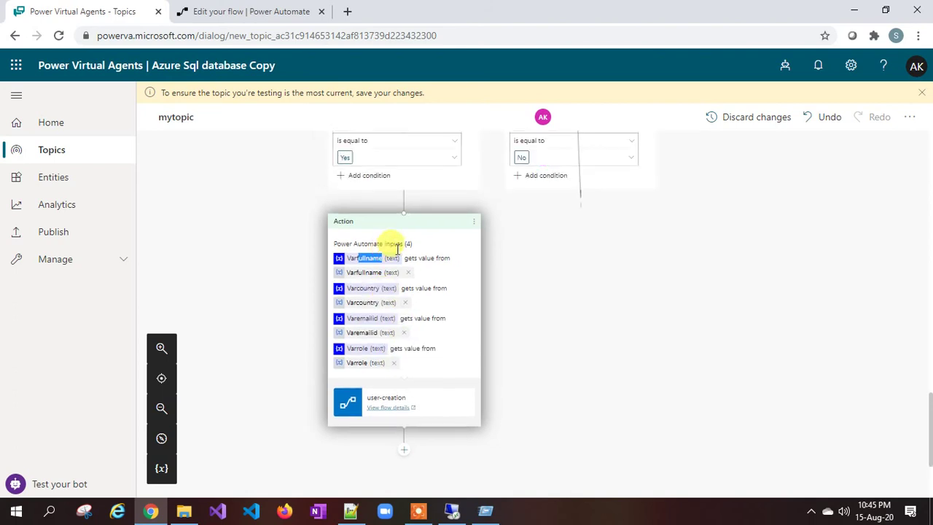
pyautogui.scroll(2, 375, 192)
# Step: Add a message after user-creation: 'Thanks for confirmation, your details has been created into database.'
pyautogui.scroll(-2, 379, 240)
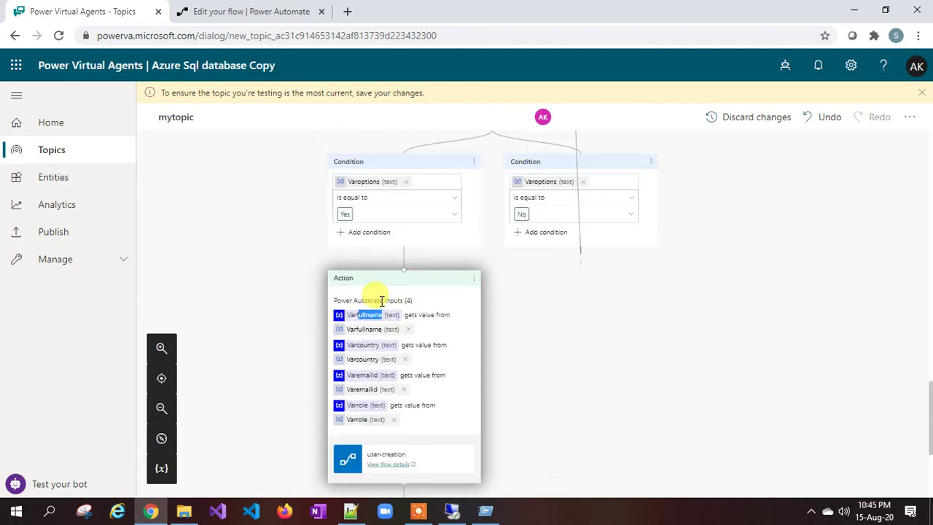
pyautogui.scroll(-2, 386, 313)
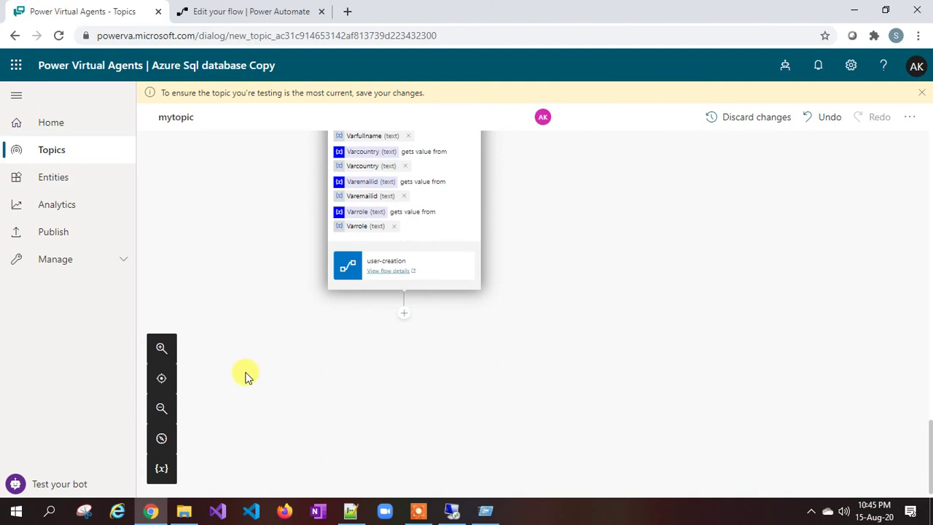
pyautogui.click(406, 315)
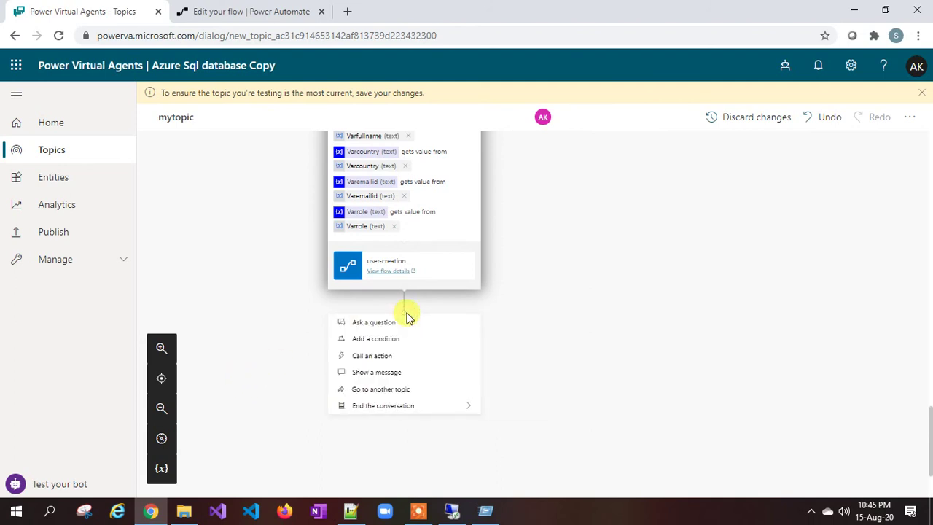
pyautogui.click(376, 375)
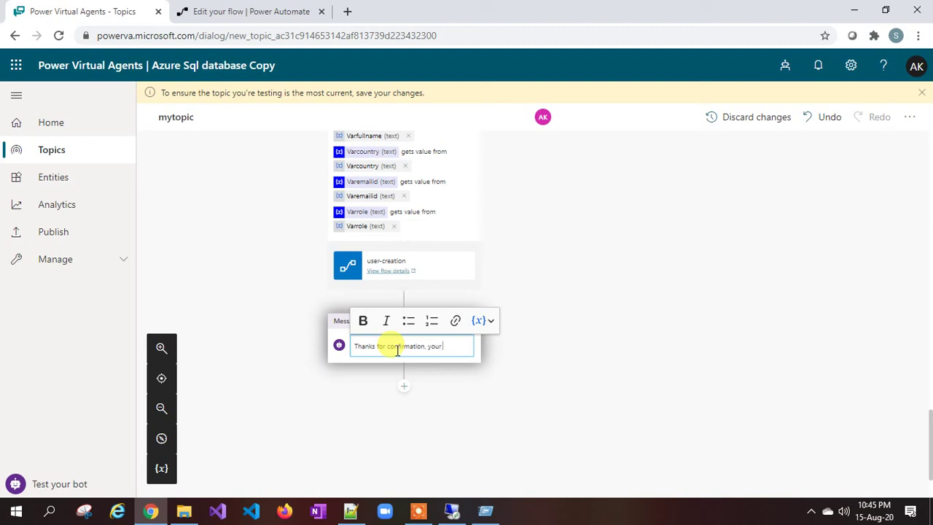
pyautogui.write('has been created into database')
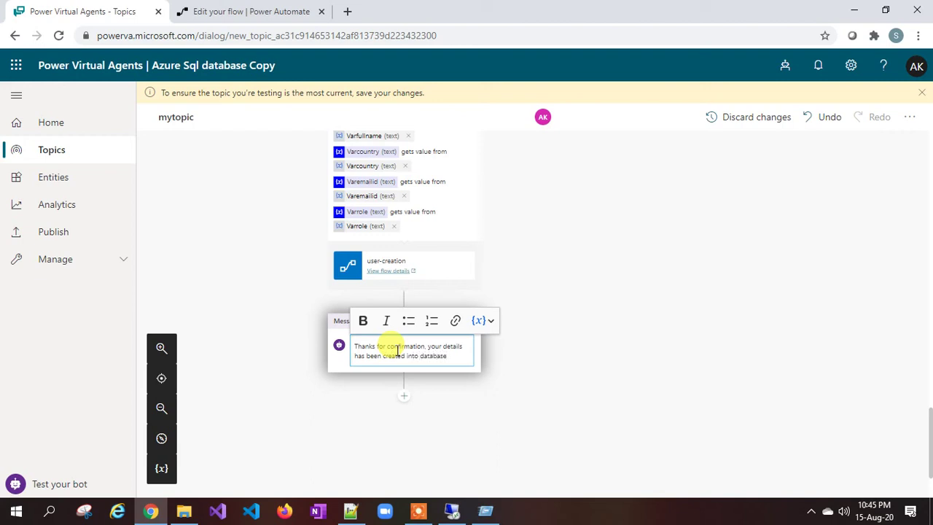
pyautogui.click(162, 348)
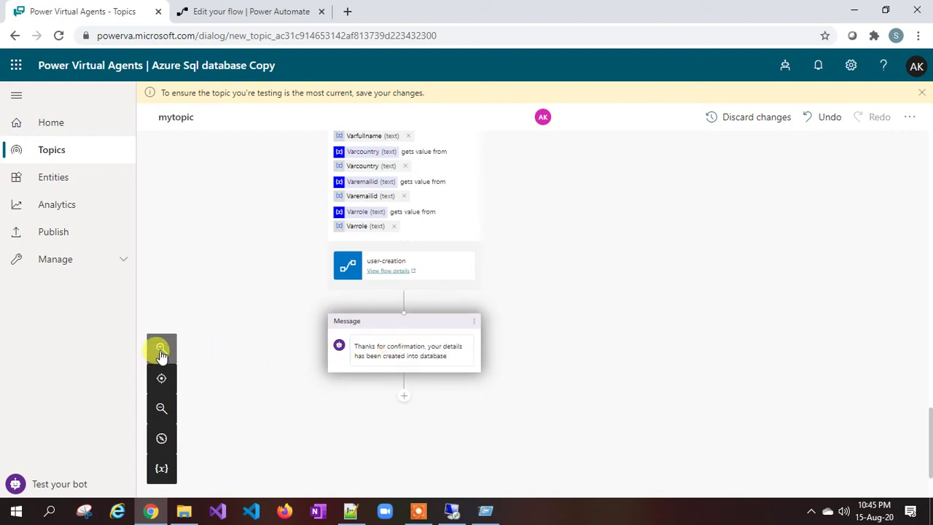
# Step: Review the confirmation message text and save mytopic from its options menu
pyautogui.scroll(-4, 316, 296)
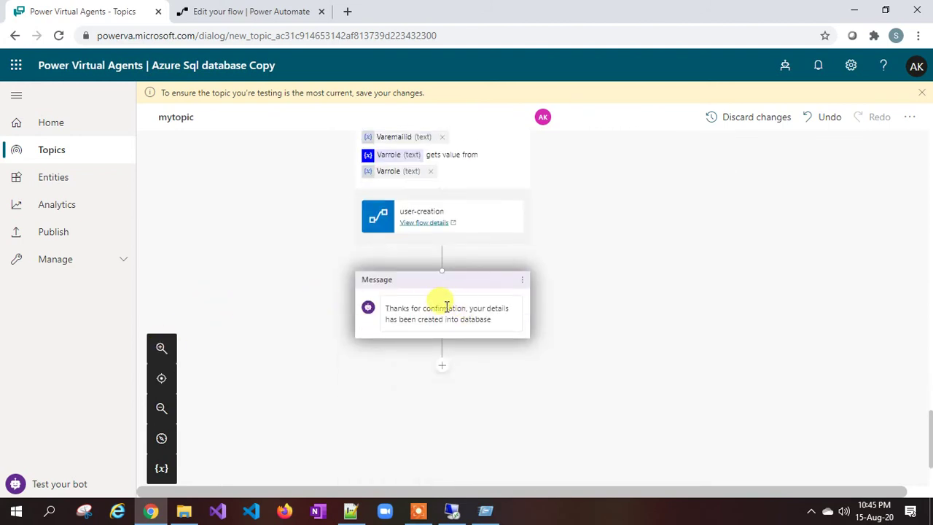
pyautogui.scroll(3, 407, 312)
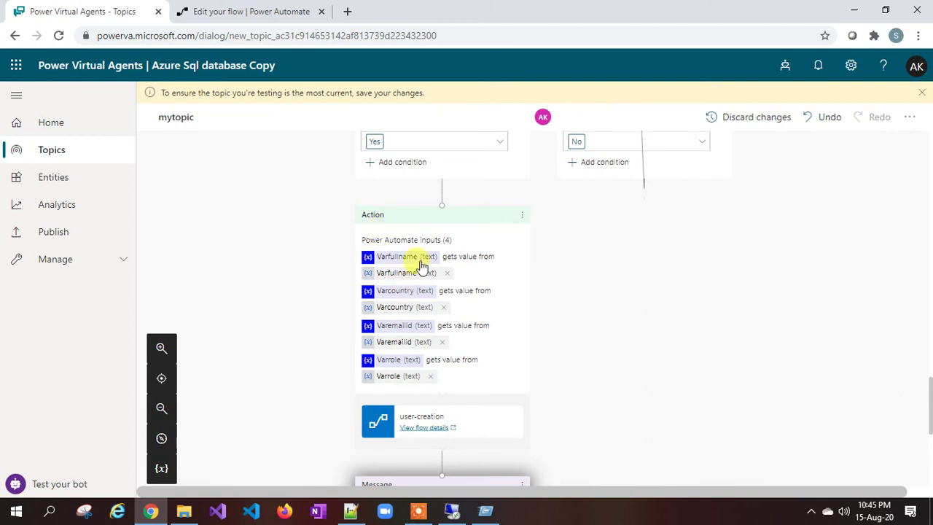
pyautogui.scroll(-2, 423, 255)
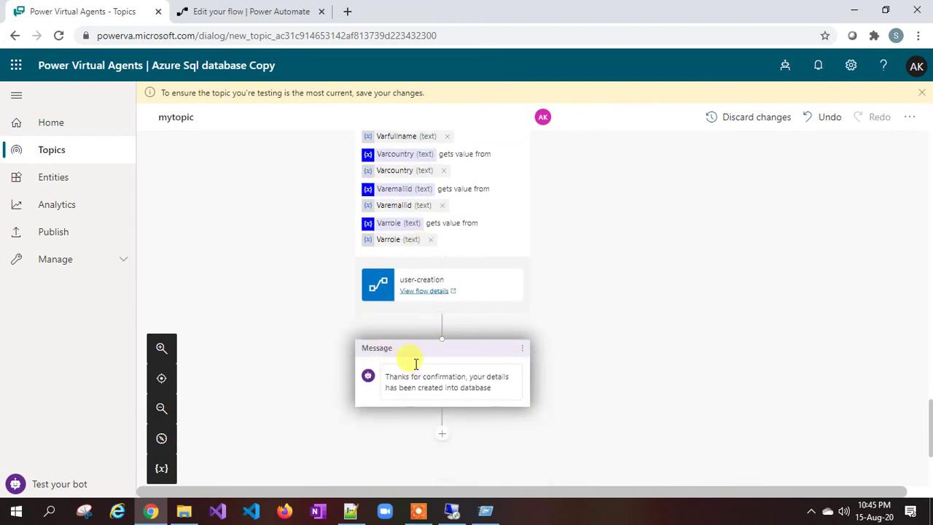
pyautogui.click(500, 386)
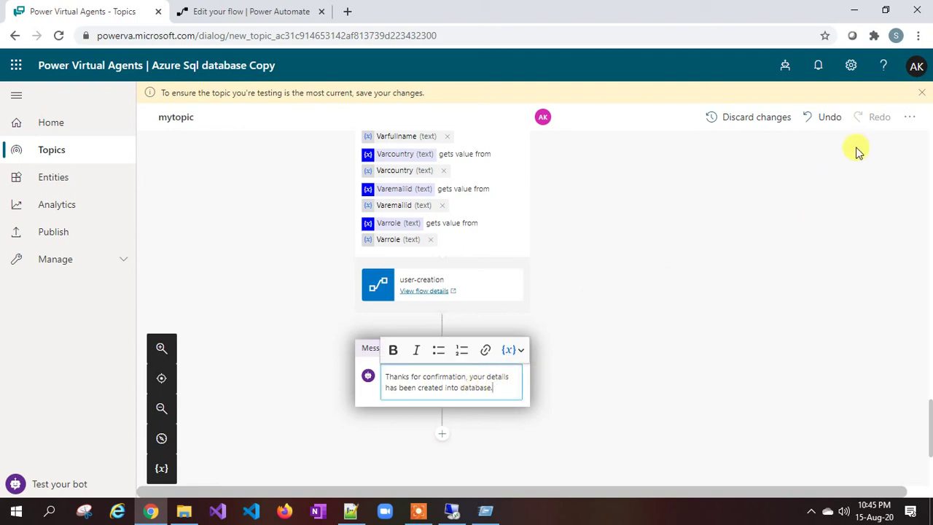
pyautogui.click(907, 124)
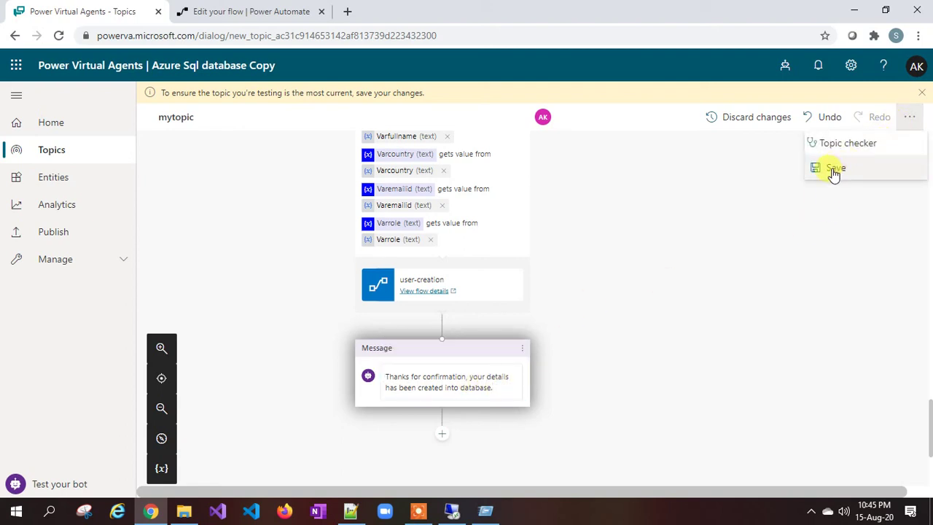
pyautogui.click(834, 169)
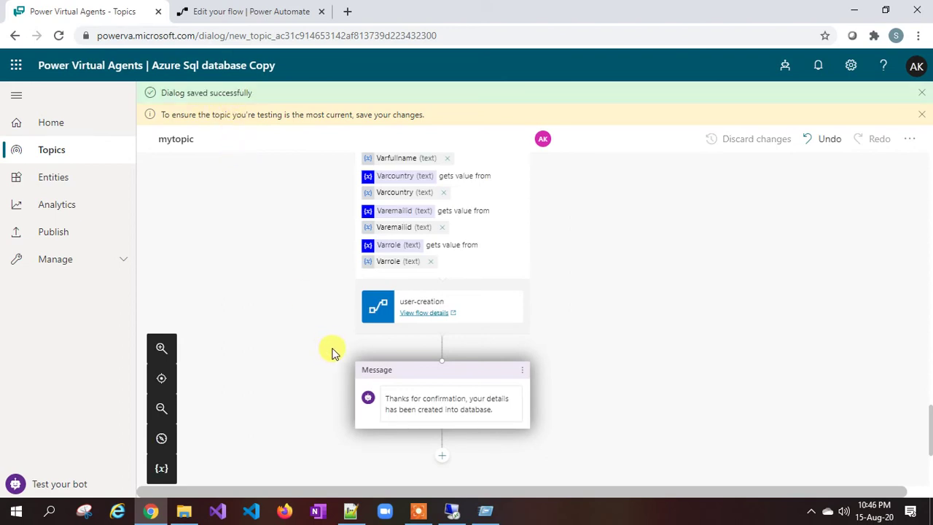
# Step: In the test bot, send 'please create user' and answer with the user's full name
pyautogui.click(58, 484)
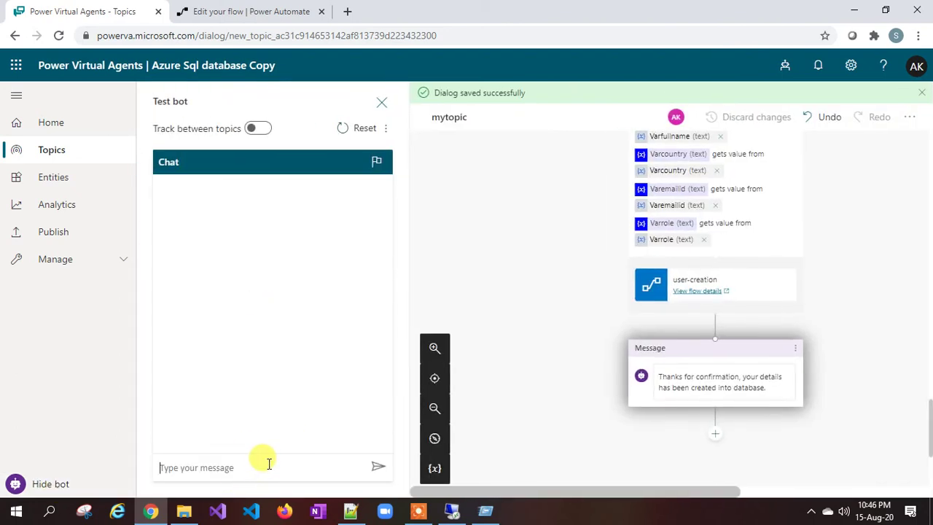
pyautogui.scroll(10, 556, 338)
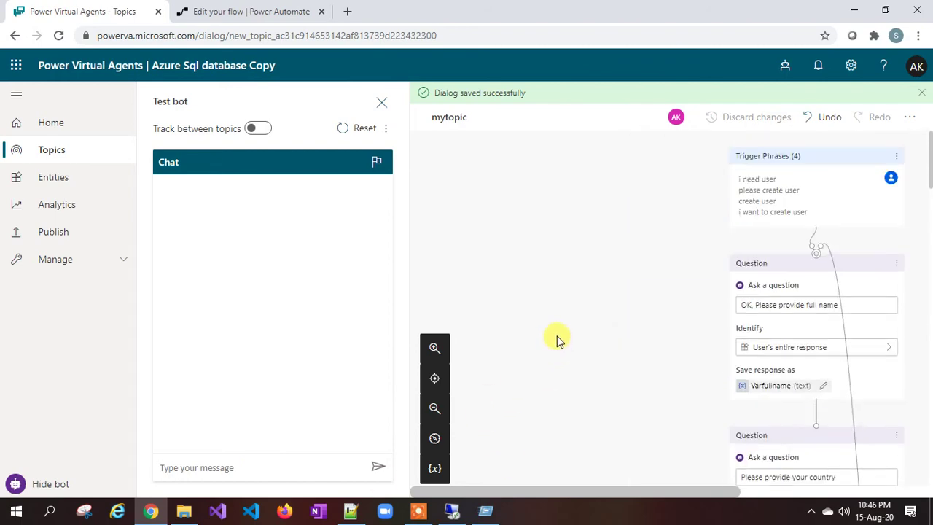
pyautogui.click(296, 467)
pyautogui.write('please create user')
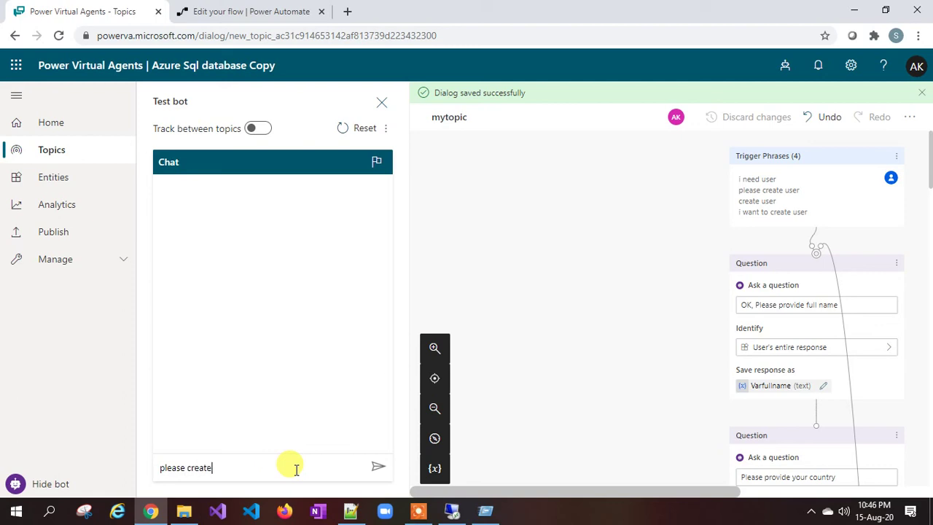
pyautogui.press('Return')
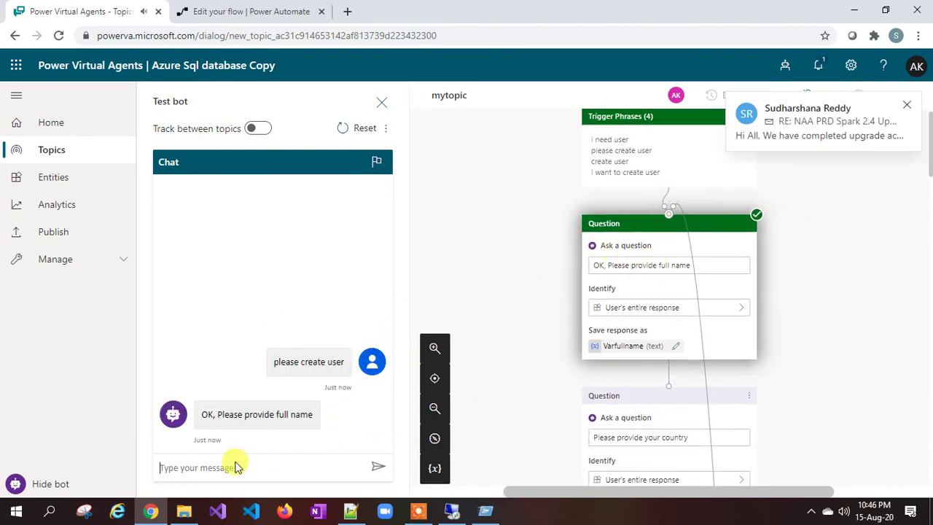
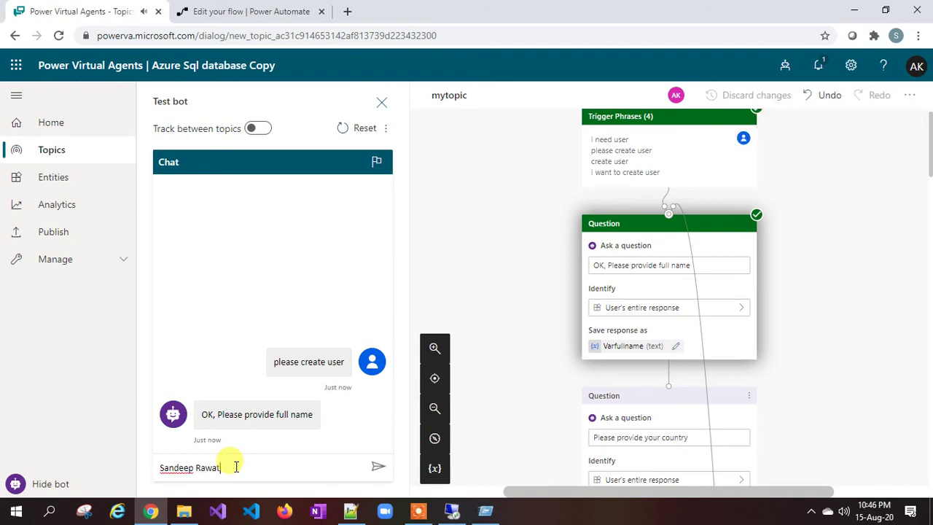
pyautogui.press('Return')
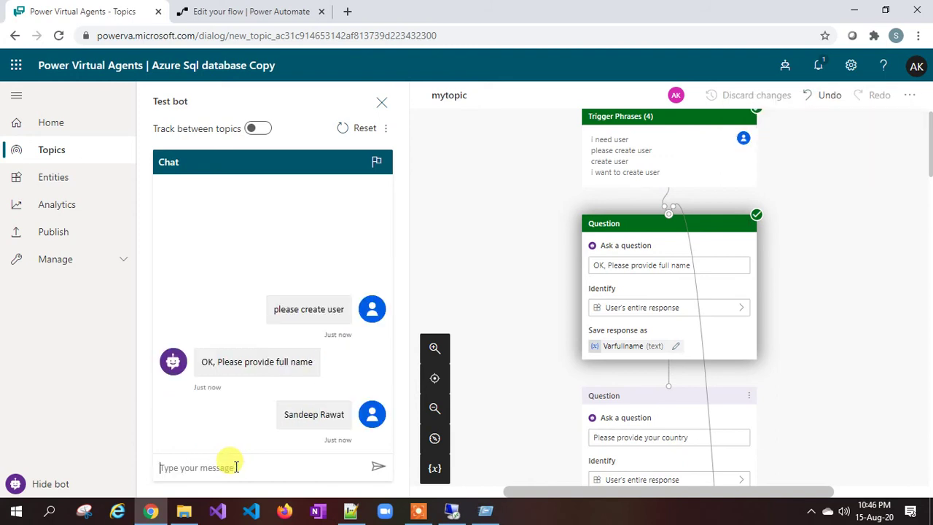
# Step: Answer the country prompt with India and the email prompt with the user's email address
pyautogui.click(305, 462)
pyautogui.write('India')
pyautogui.press('Return')
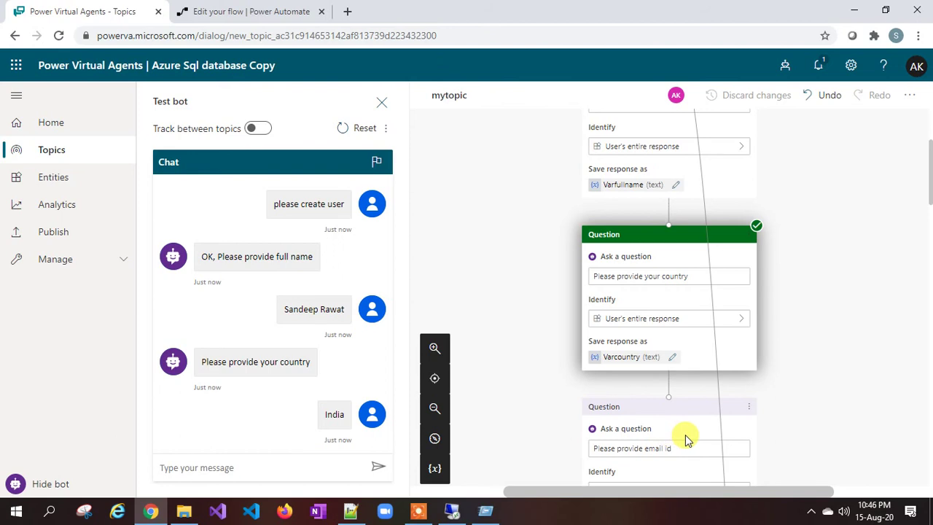
pyautogui.click(295, 462)
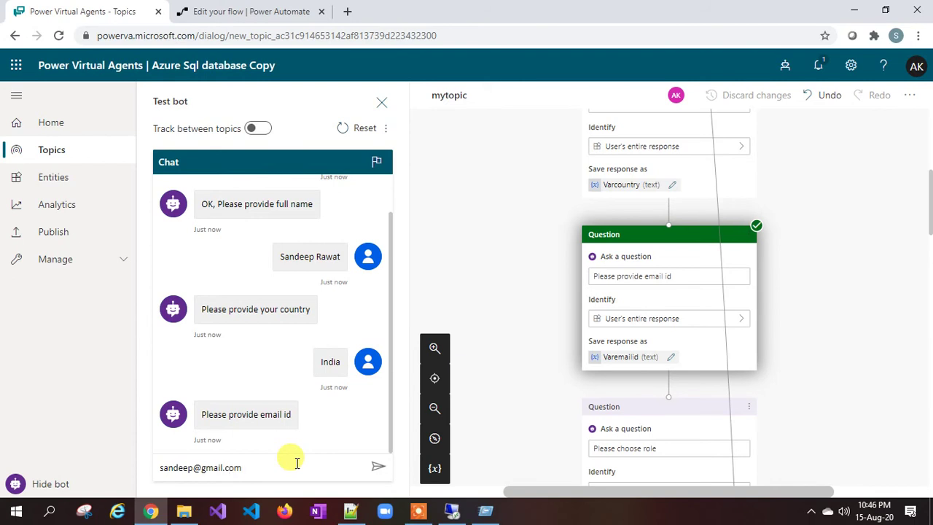
pyautogui.press('Return')
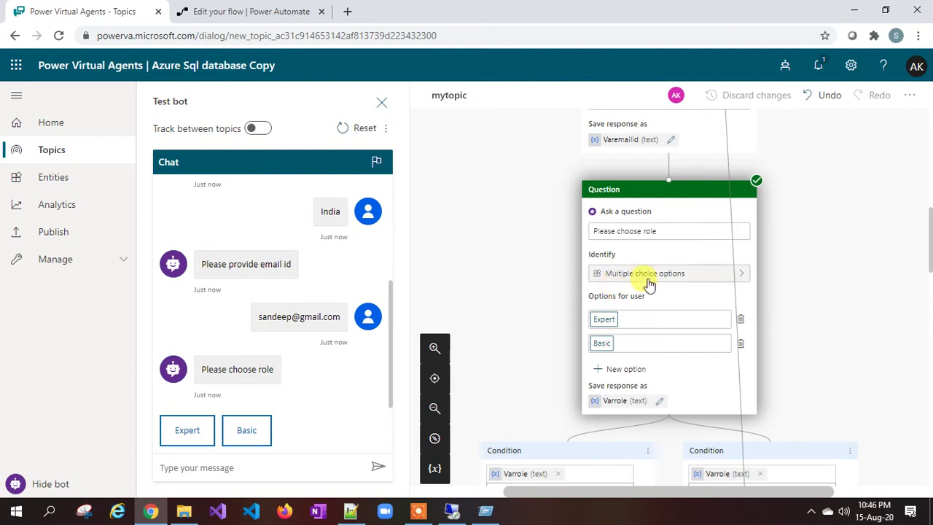
# Step: Choose the Expert role and confirm Yes that the summarized details are correct
pyautogui.click(187, 432)
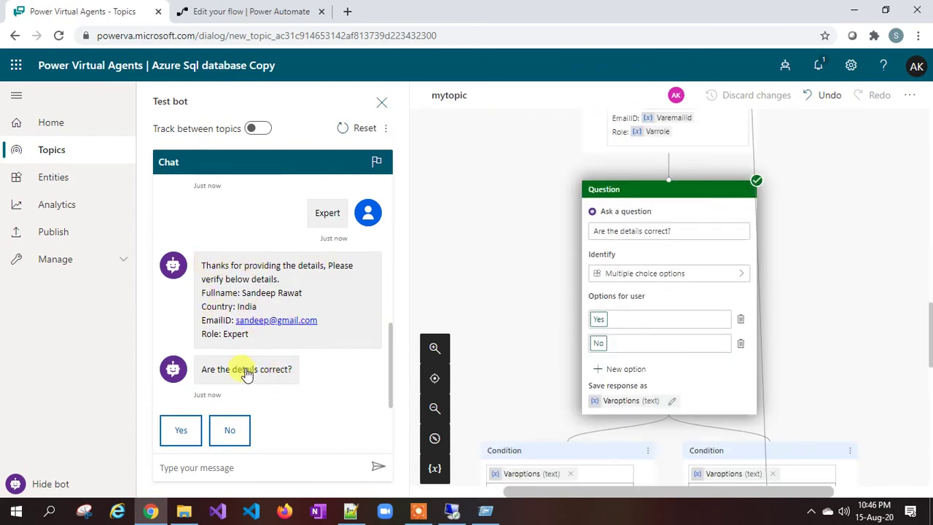
pyautogui.click(182, 433)
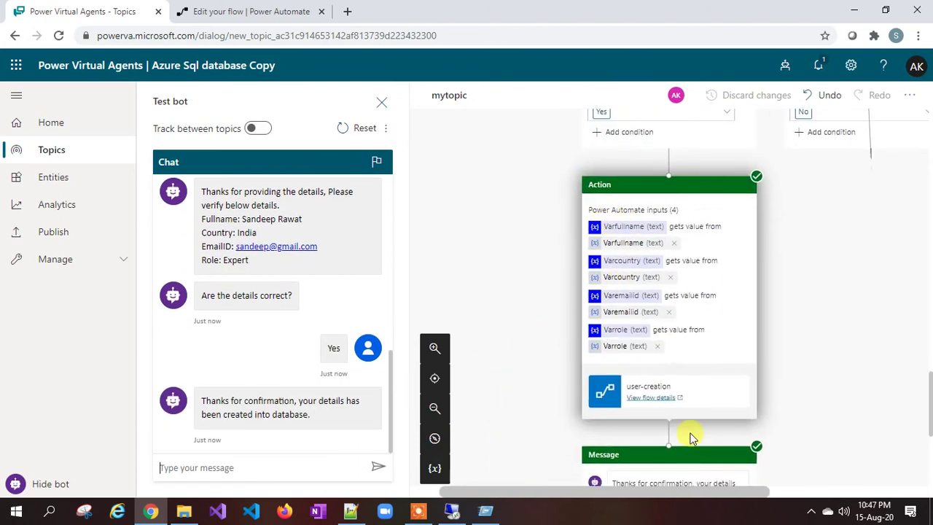
pyautogui.scroll(-2, 688, 436)
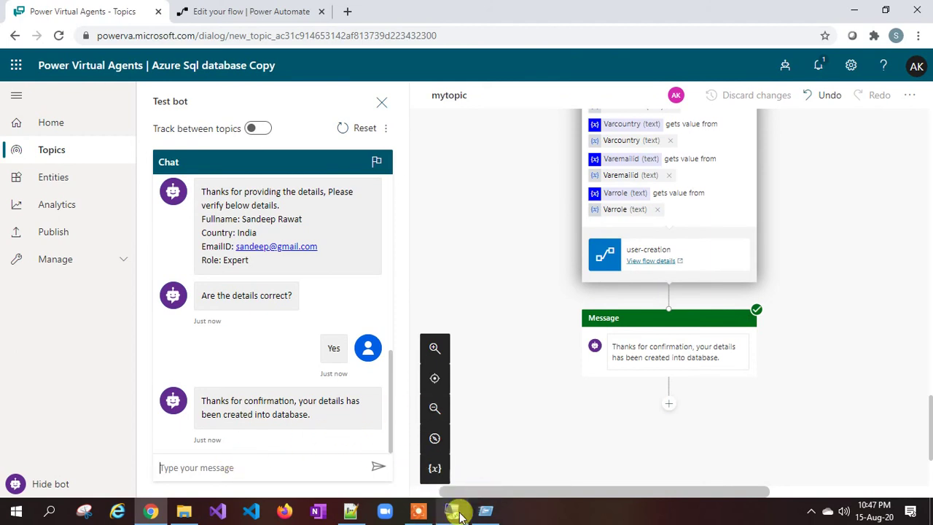
pyautogui.moveTo(457, 516)
pyautogui.click(453, 460)
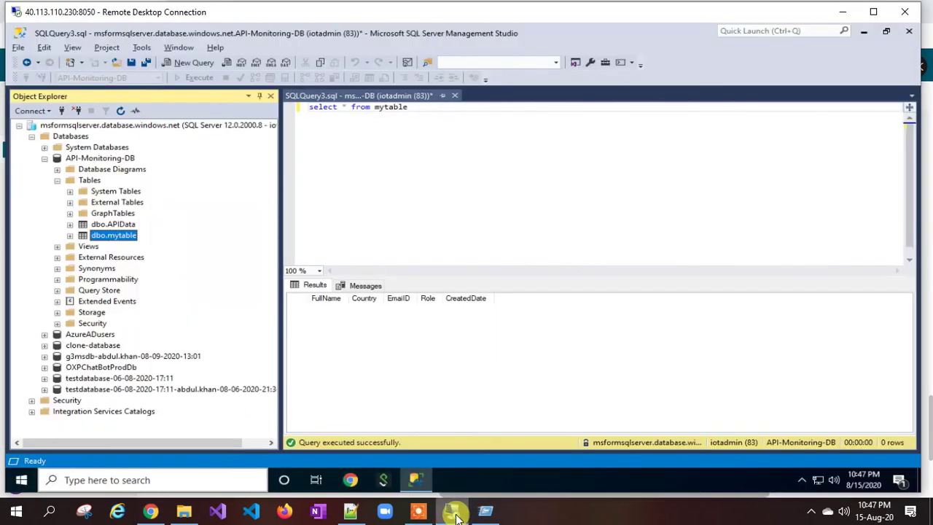
pyautogui.click(378, 110)
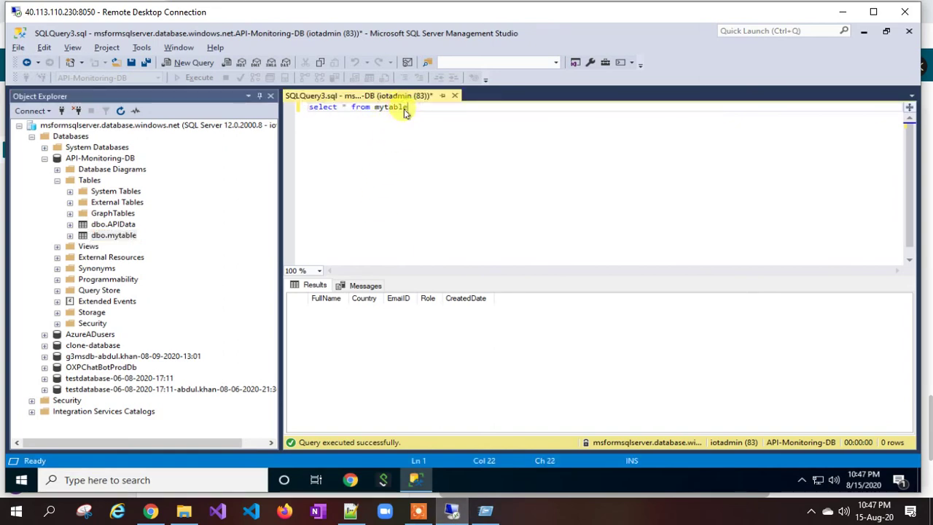
pyautogui.click(426, 109)
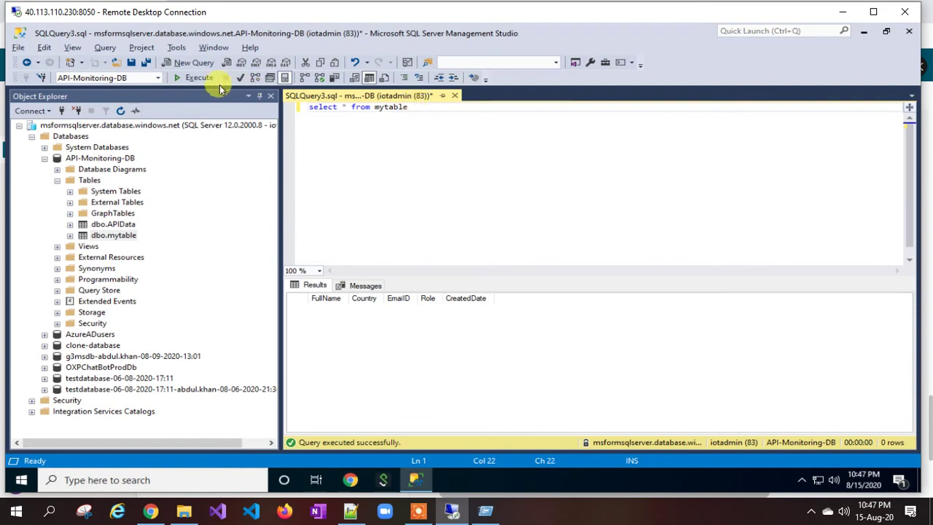
pyautogui.click(195, 78)
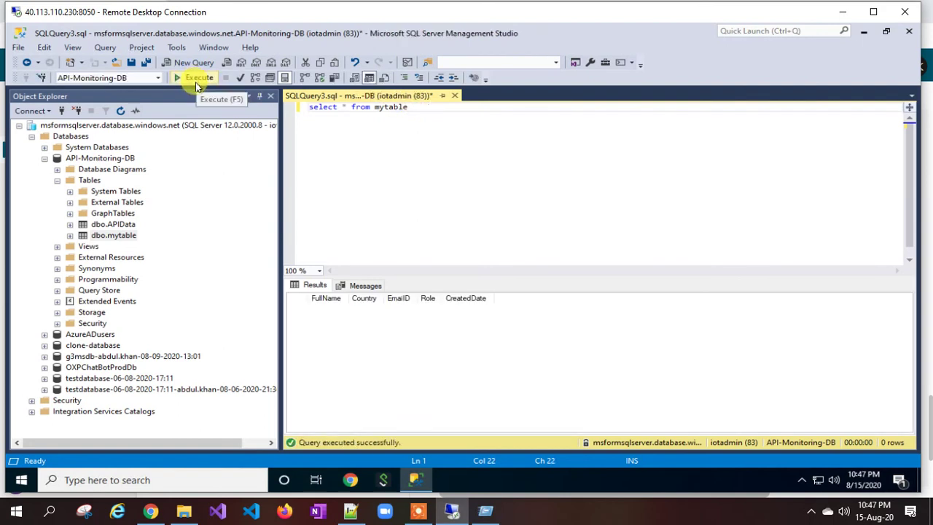
pyautogui.click(196, 81)
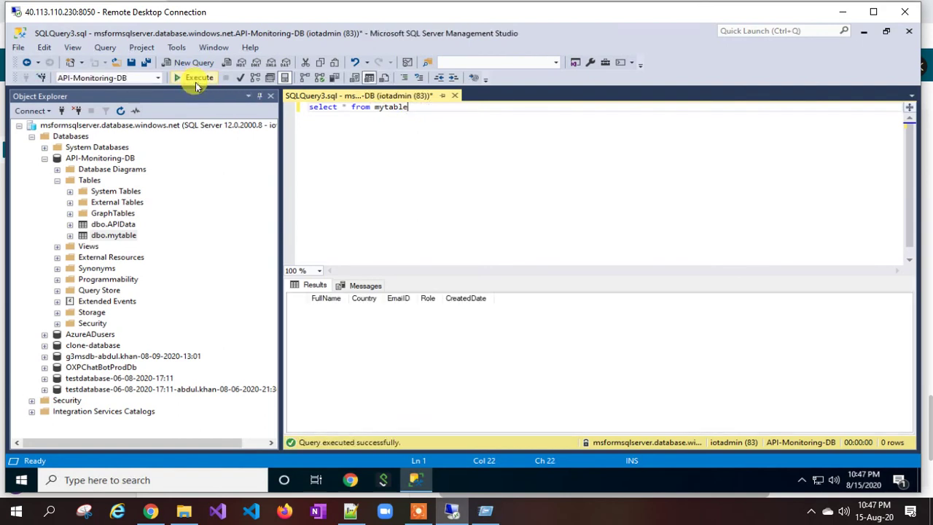
pyautogui.click(153, 514)
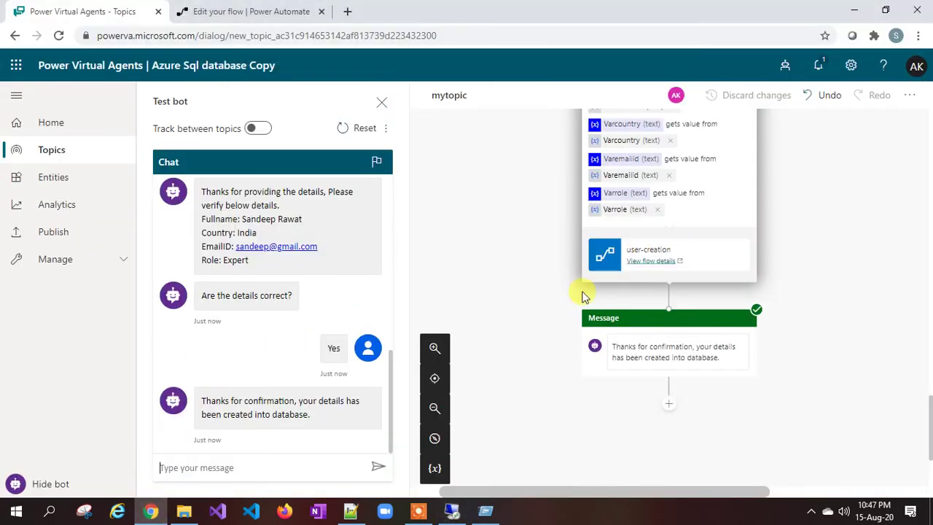
# Step: Open the latest user-creation run and expand its Execute a SQL query (V2) step
pyautogui.scroll(1, 583, 295)
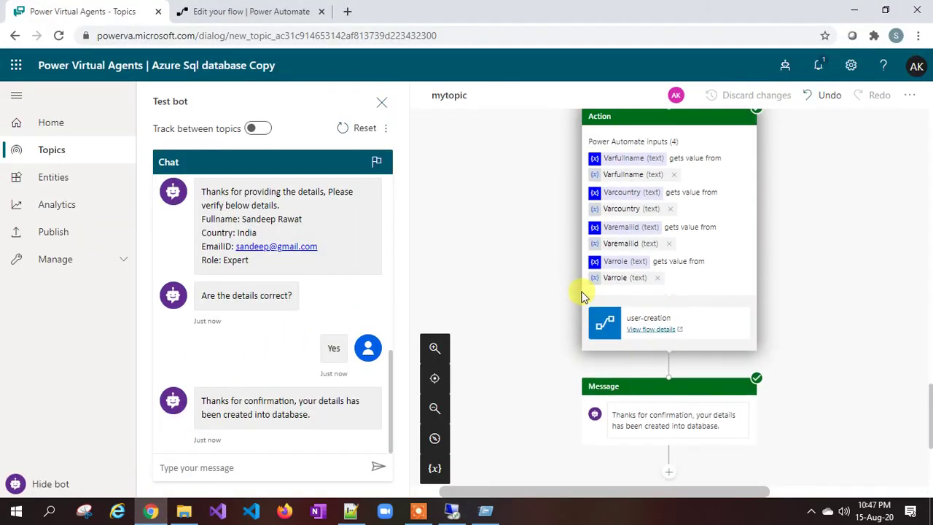
pyautogui.click(648, 331)
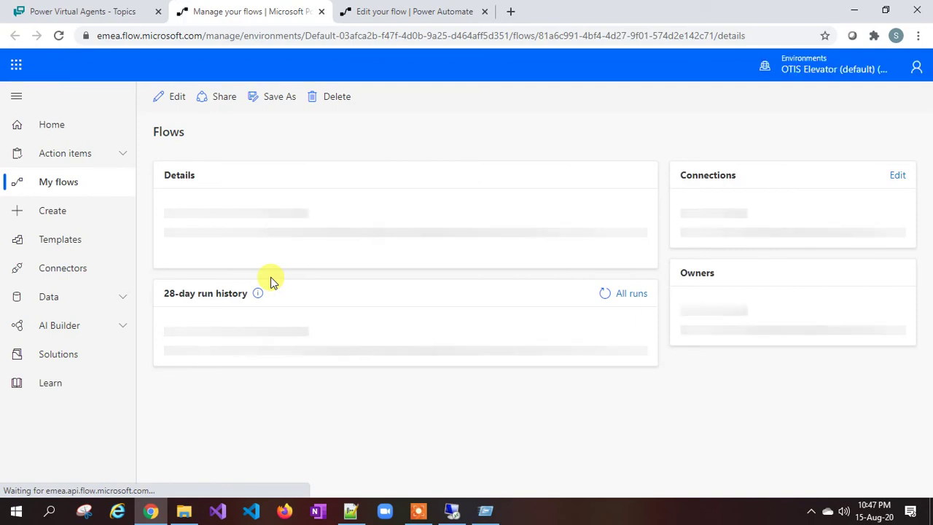
pyautogui.scroll(-1, 312, 386)
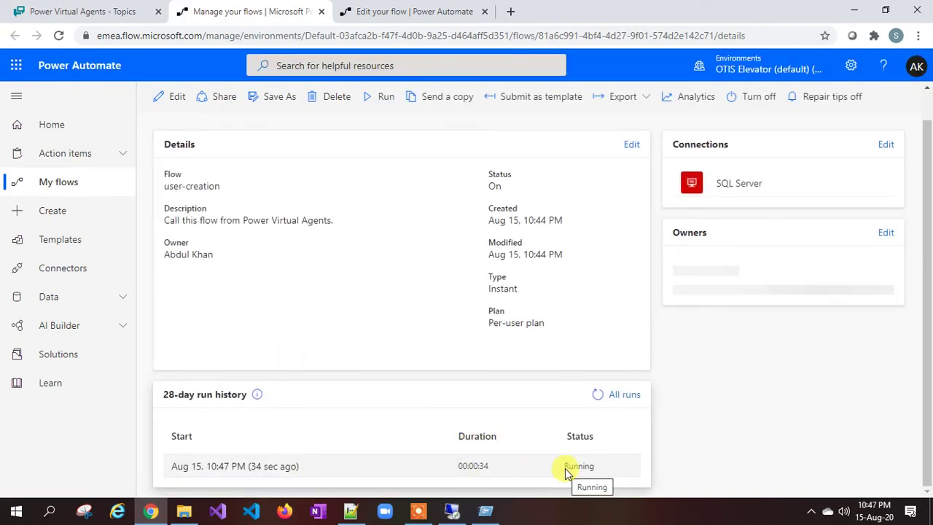
pyautogui.click(229, 466)
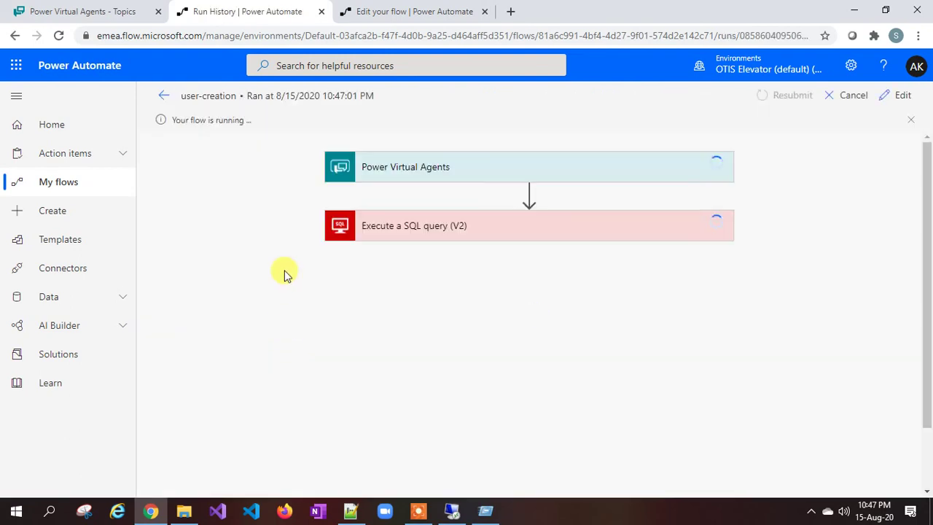
pyautogui.click(400, 227)
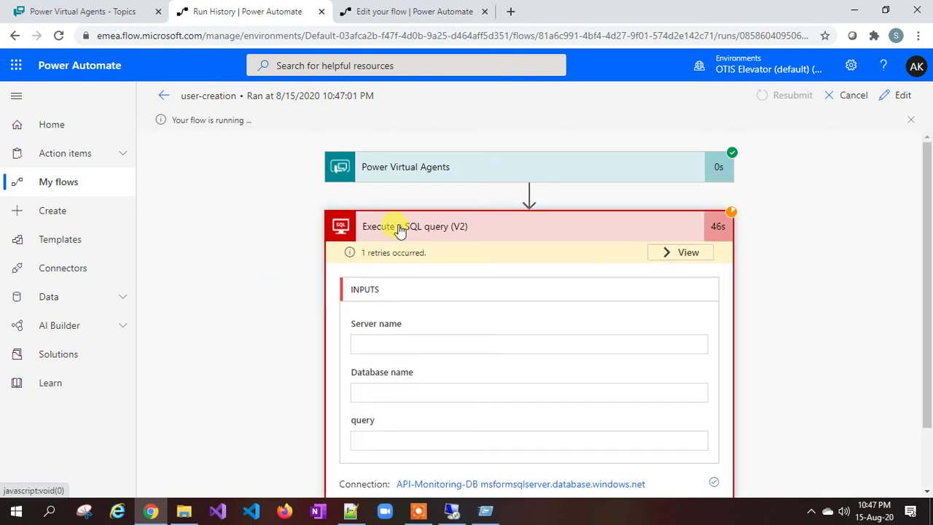
# Step: Read the run's insert query inputs and compare them with the mytable results in SSMS
pyautogui.scroll(-1, 450, 319)
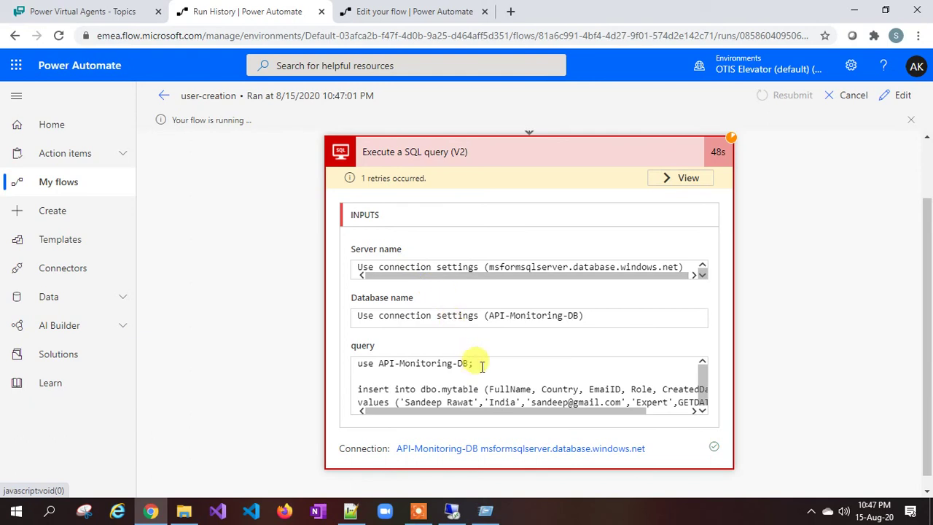
pyautogui.moveTo(567, 412); pyautogui.dragTo(626, 417)
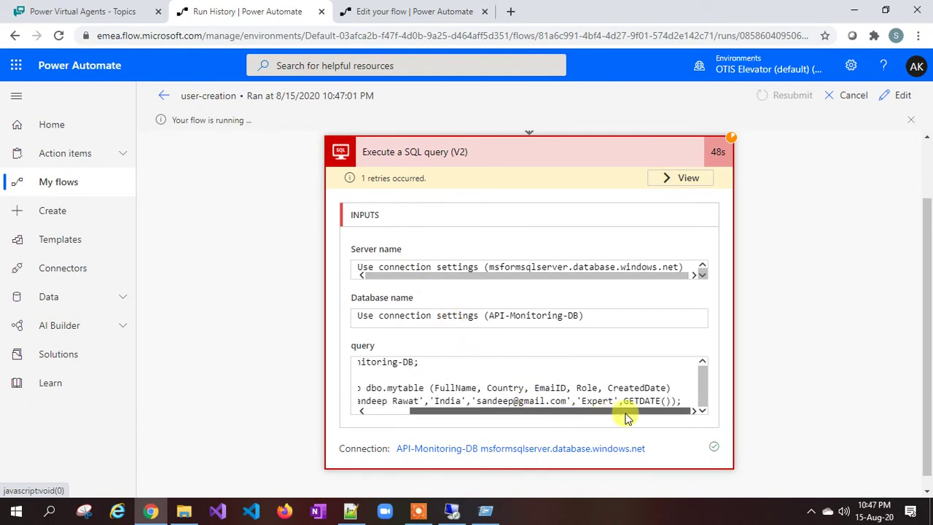
pyautogui.scroll(-1, 540, 340)
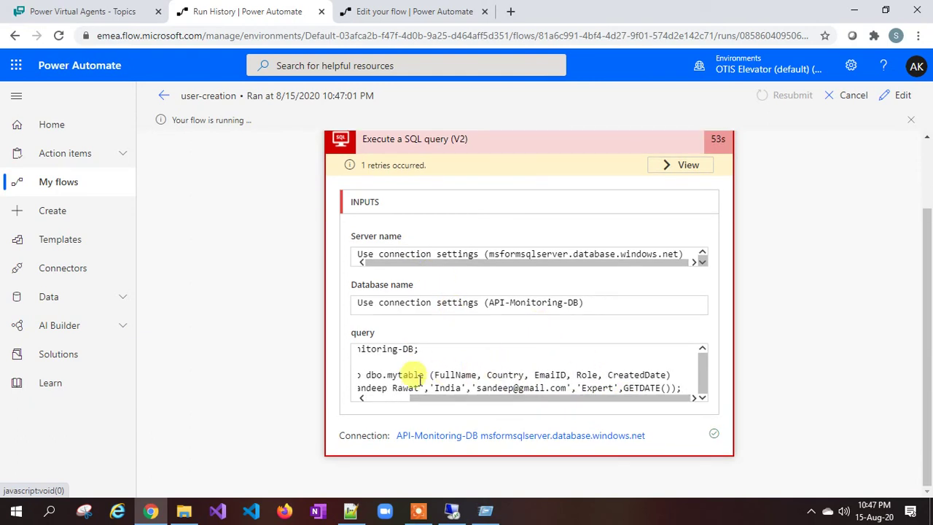
pyautogui.moveTo(433, 400); pyautogui.dragTo(385, 400)
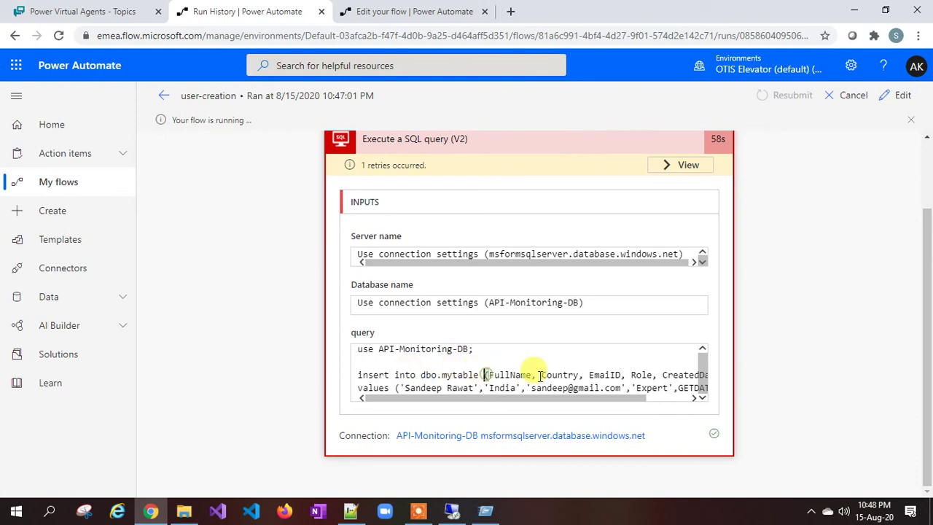
pyautogui.click(592, 375)
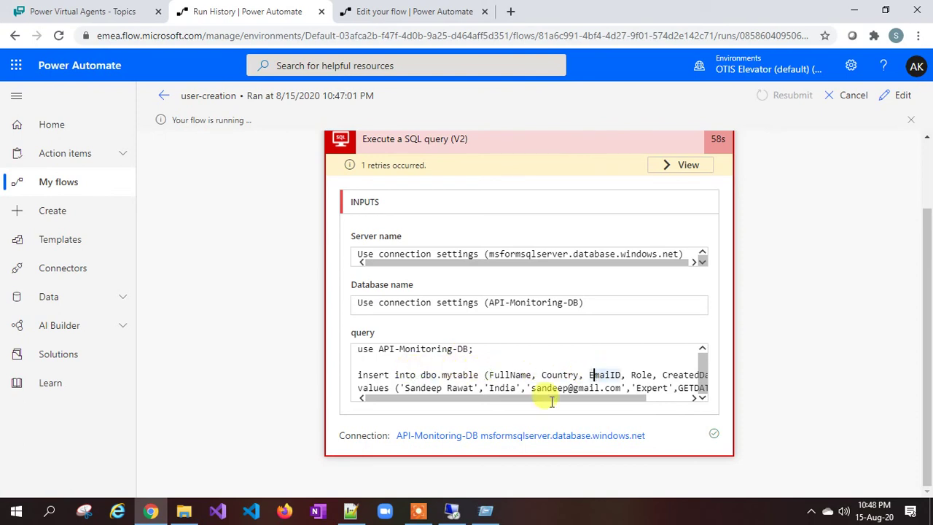
pyautogui.click(450, 514)
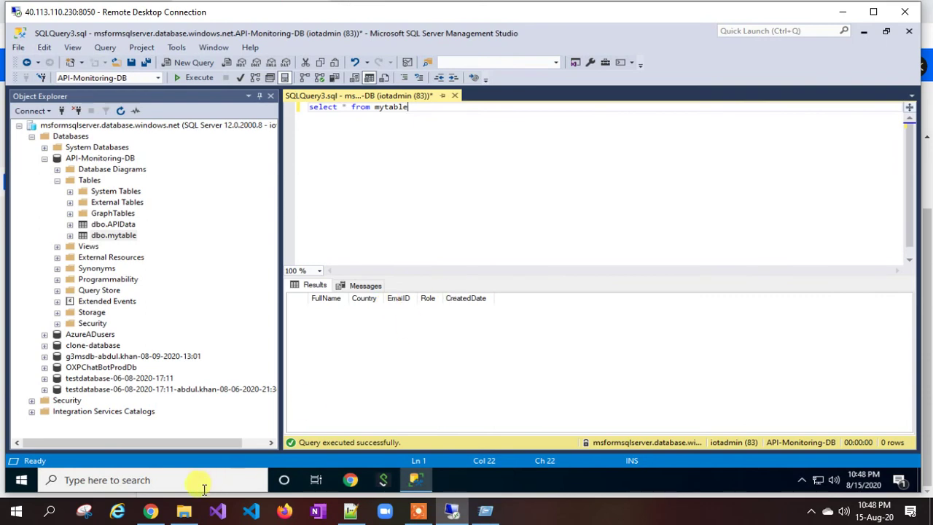
# Step: Return to the run details, go back to the flow page and open user-creation in the editor
pyautogui.click(150, 511)
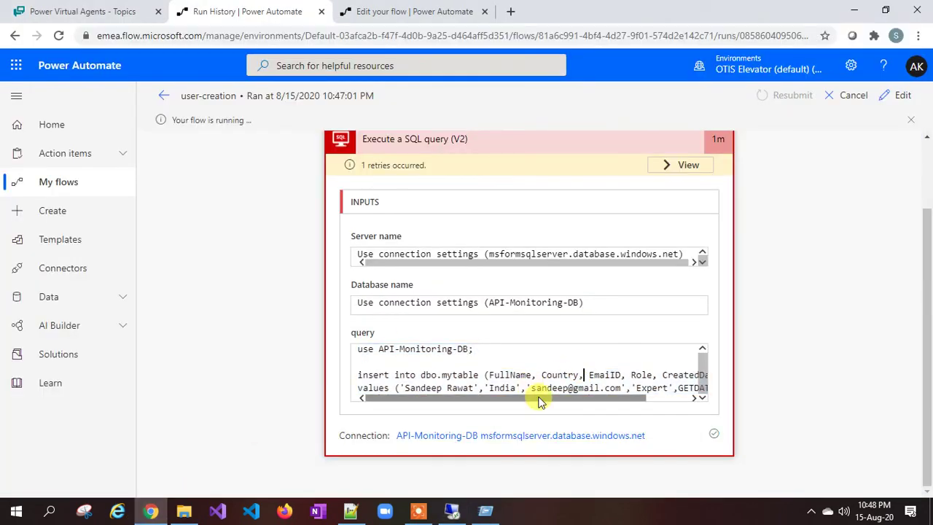
pyautogui.moveTo(537, 402); pyautogui.dragTo(583, 401)
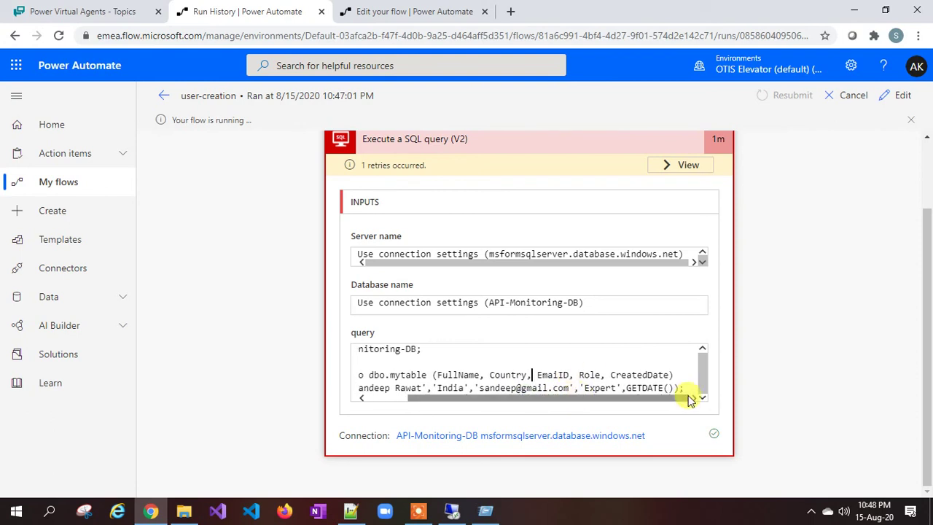
pyautogui.moveTo(454, 405); pyautogui.dragTo(391, 400)
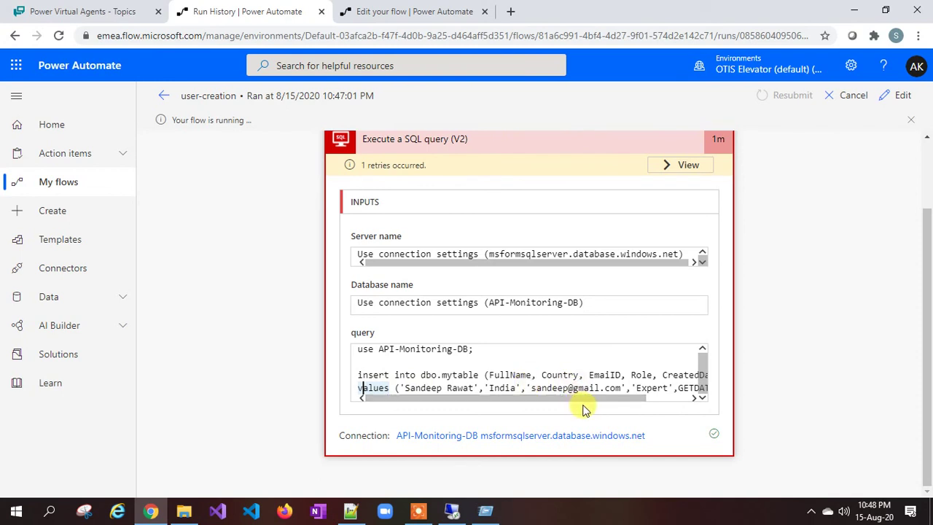
pyautogui.click(587, 403)
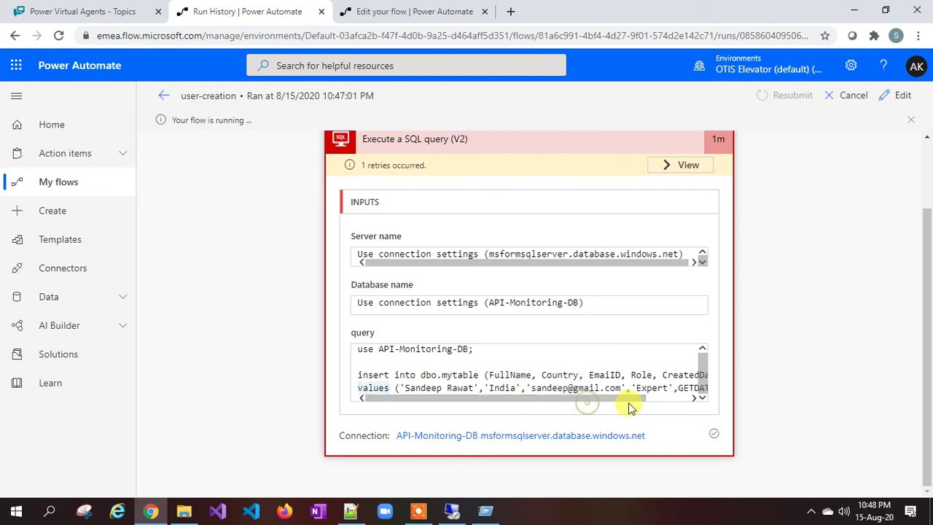
pyautogui.click(165, 99)
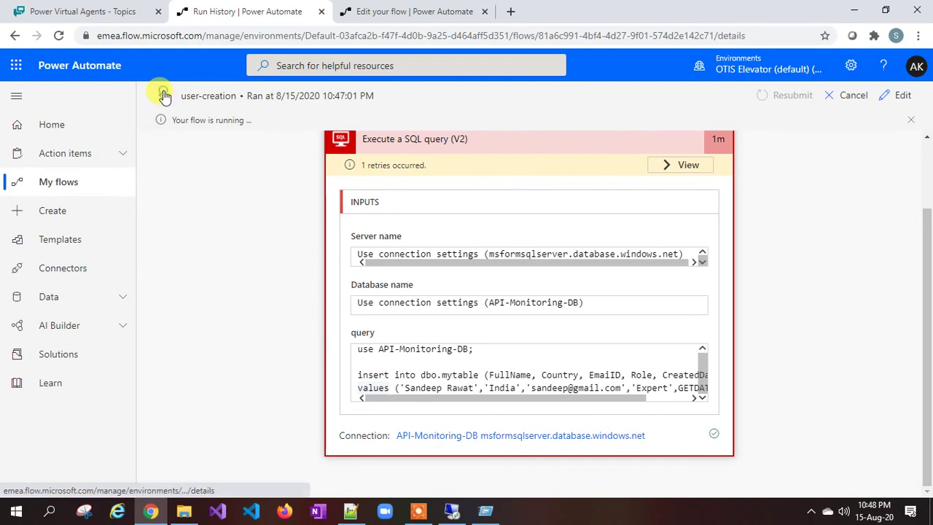
pyautogui.click(173, 99)
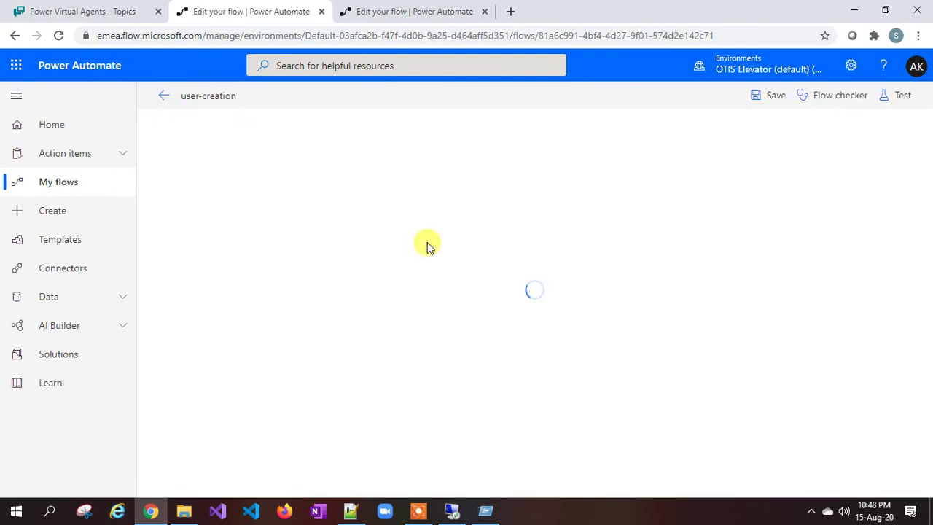
# Step: Expand the Execute a SQL query (V2) card and review its Varfullname/Varcountry/Varemailid/Varrole insert query
pyautogui.click(444, 197)
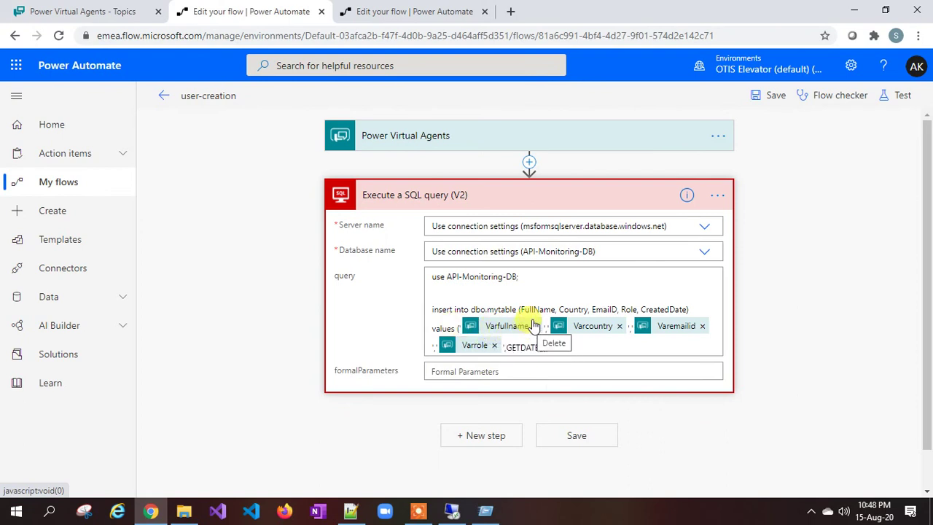
pyautogui.click(561, 309)
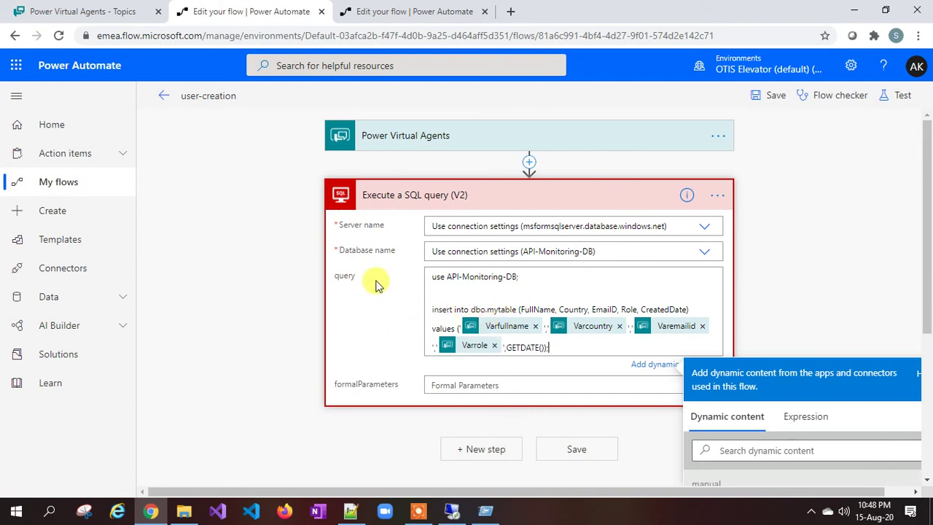
pyautogui.scroll(-3, 533, 306)
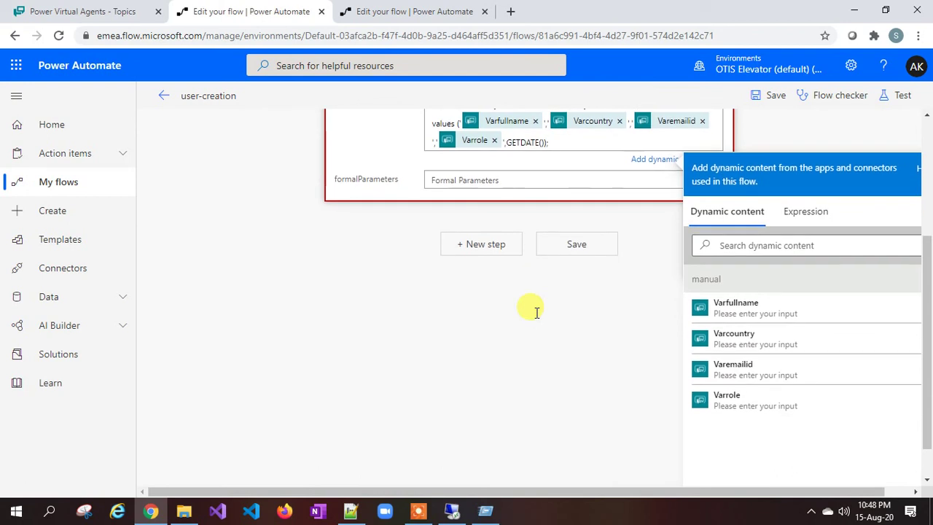
pyautogui.scroll(2, 537, 312)
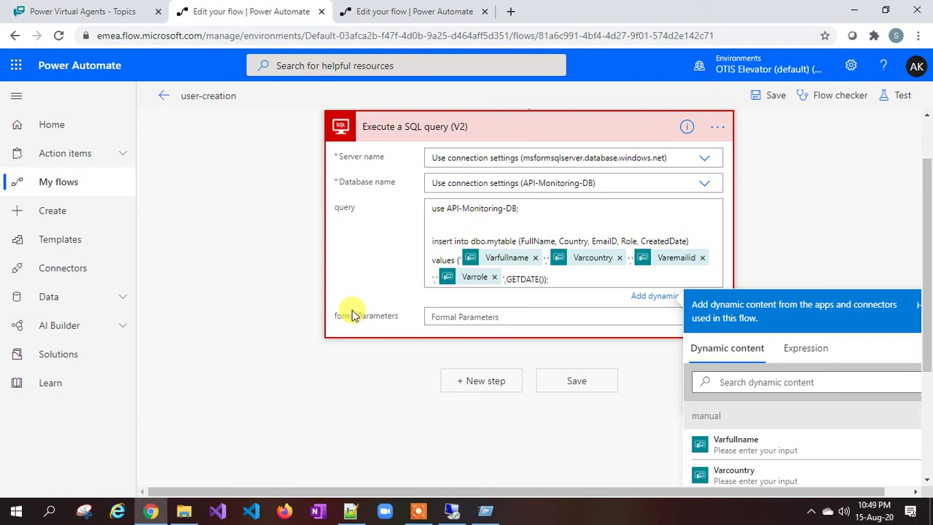
pyautogui.scroll(1, 352, 312)
pyautogui.scroll(-1, 352, 312)
pyautogui.scroll(1, 441, 283)
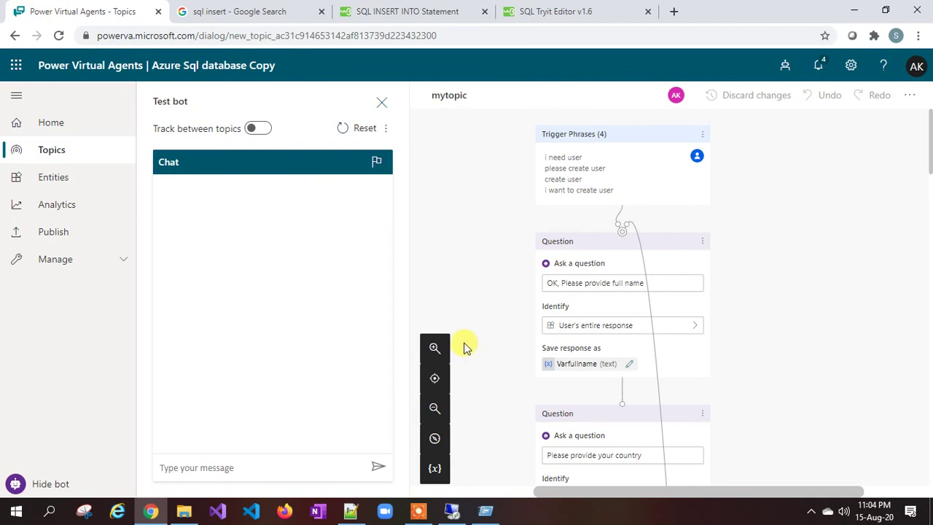
# Step: In Notepad++, select the SQL insert template on lines 13–16
pyautogui.click(351, 510)
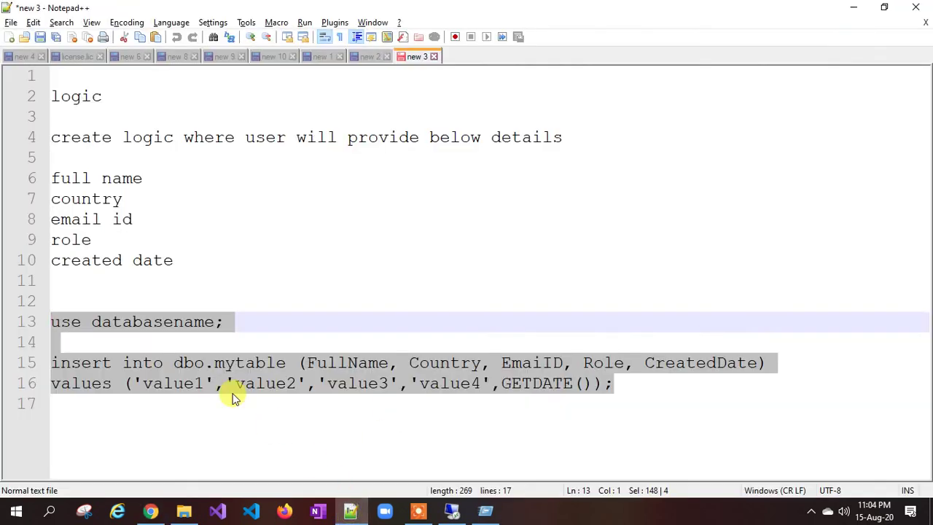
pyautogui.click(57, 323)
pyautogui.moveTo(57, 323); pyautogui.dragTo(618, 383)
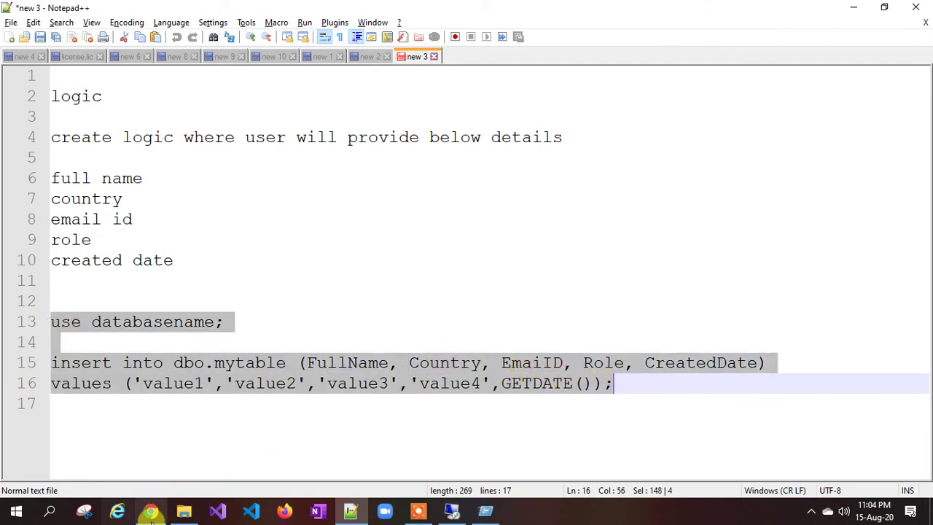
# Step: From mytopic's flow action, open the user-creation flow details and start editing the flow
pyautogui.click(150, 510)
pyautogui.scroll(-15, 604, 318)
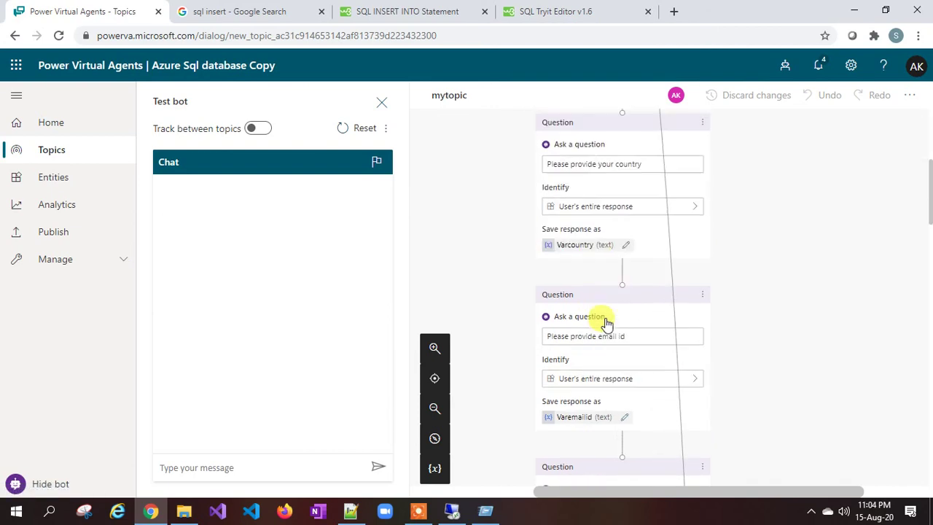
pyautogui.scroll(-7, 604, 320)
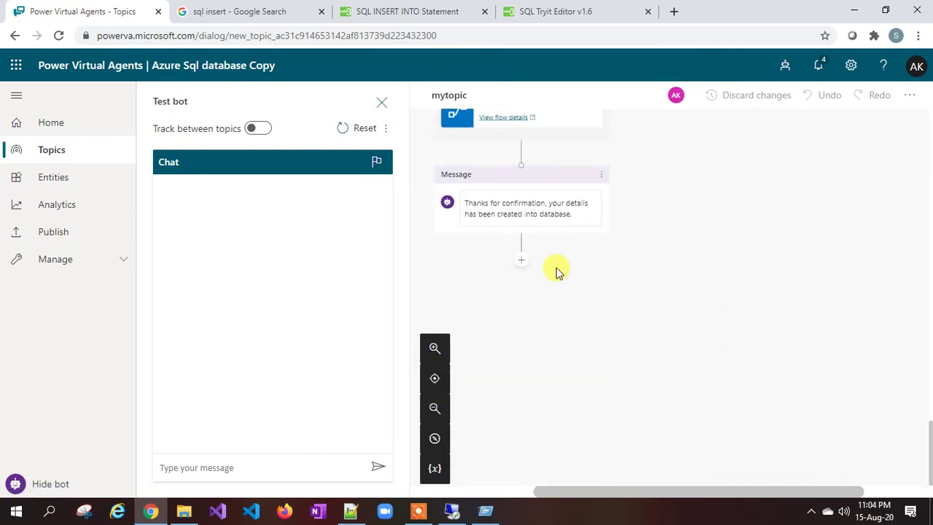
pyautogui.scroll(3, 556, 270)
pyautogui.click(500, 328)
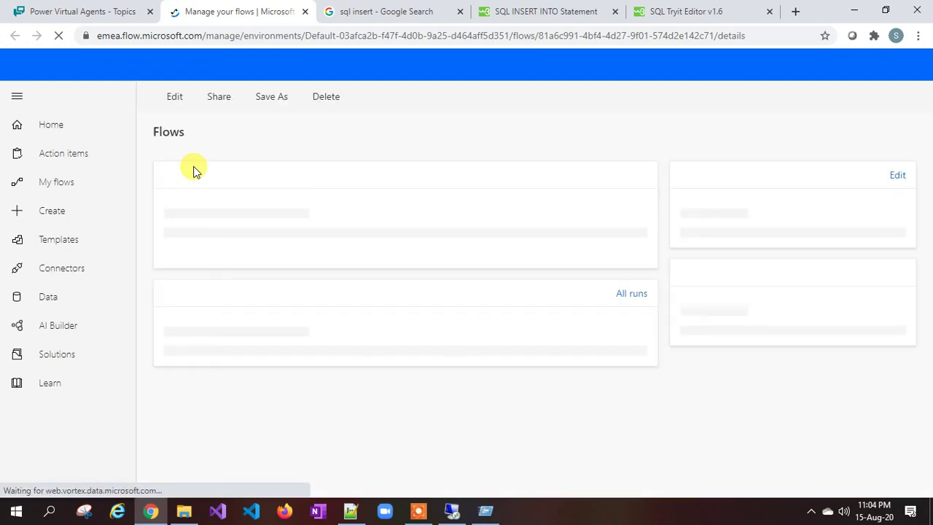
pyautogui.hotkey('alt', 'Tab')
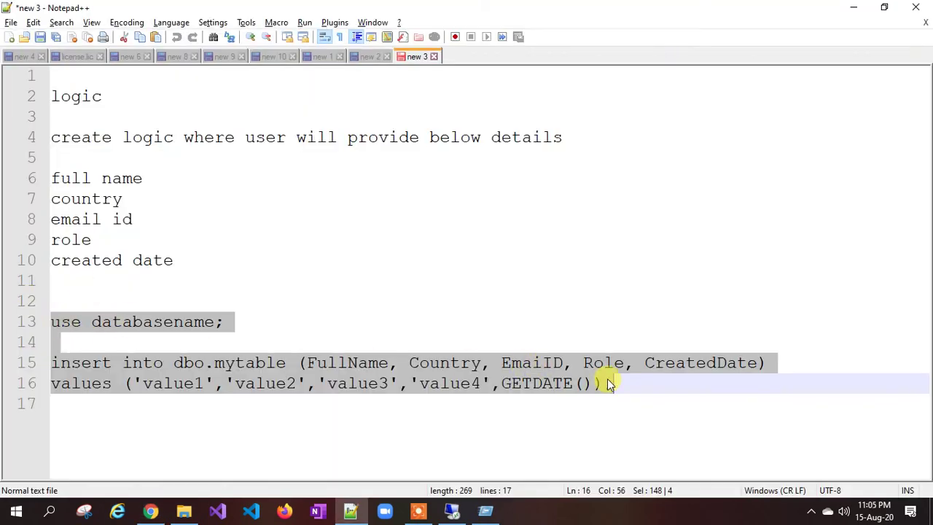
pyautogui.hotkey('alt', 'Tab')
pyautogui.click(165, 95)
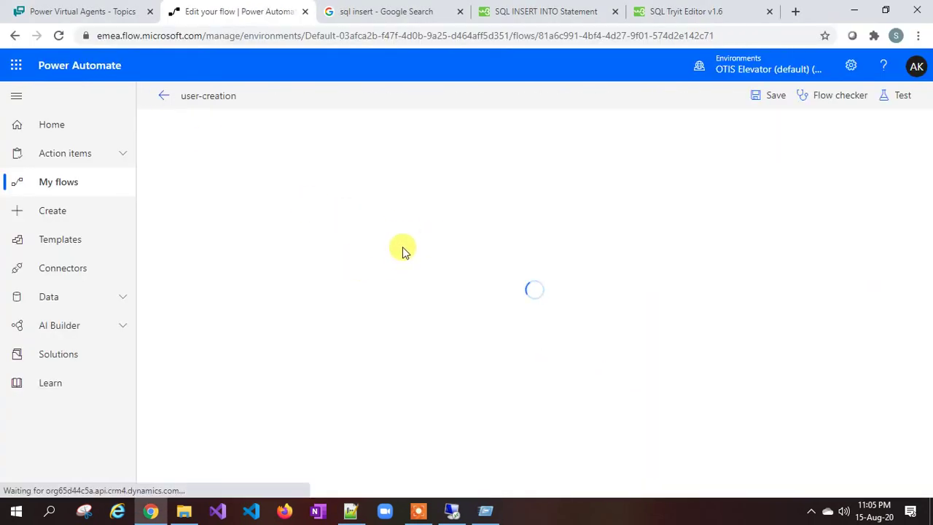
pyautogui.click(416, 205)
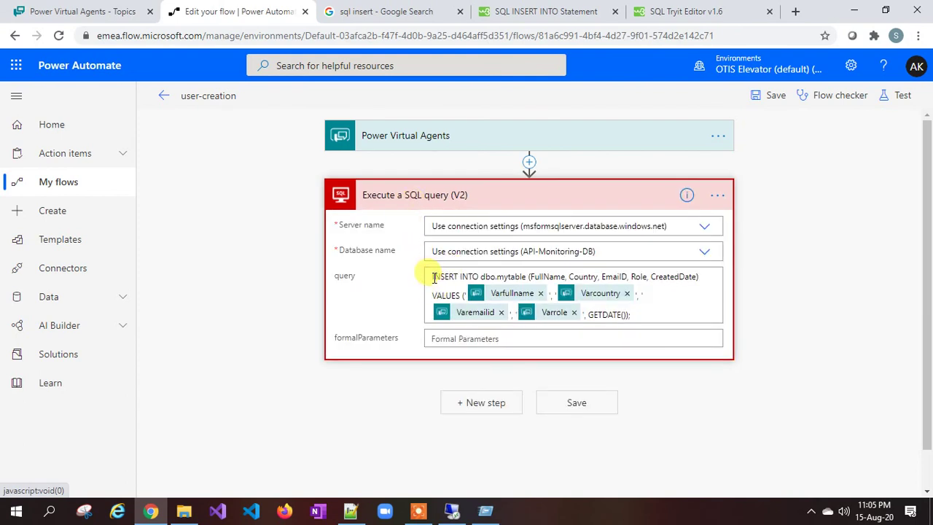
pyautogui.hotkey('alt', 'Tab')
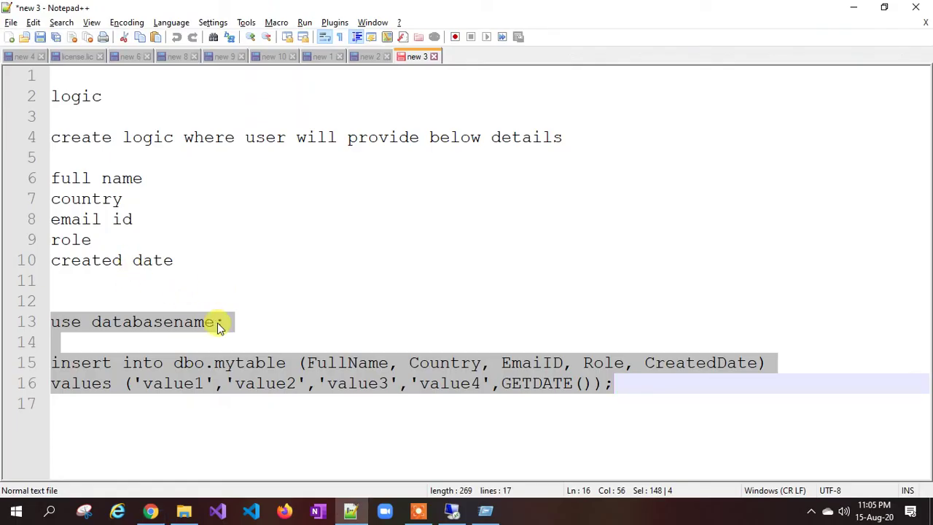
pyautogui.click(218, 322)
pyautogui.moveTo(231, 321); pyautogui.dragTo(123, 315)
pyautogui.click(134, 321)
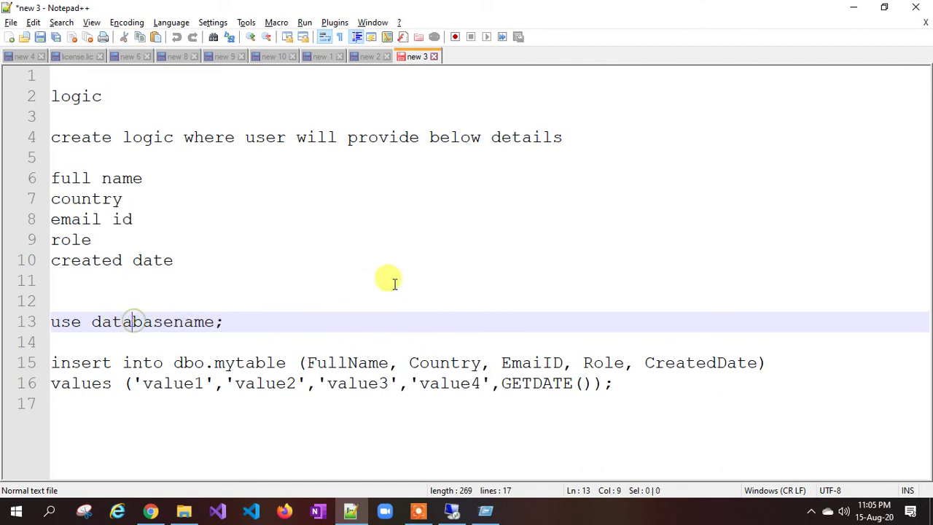
pyautogui.hotkey('alt', 'Tab')
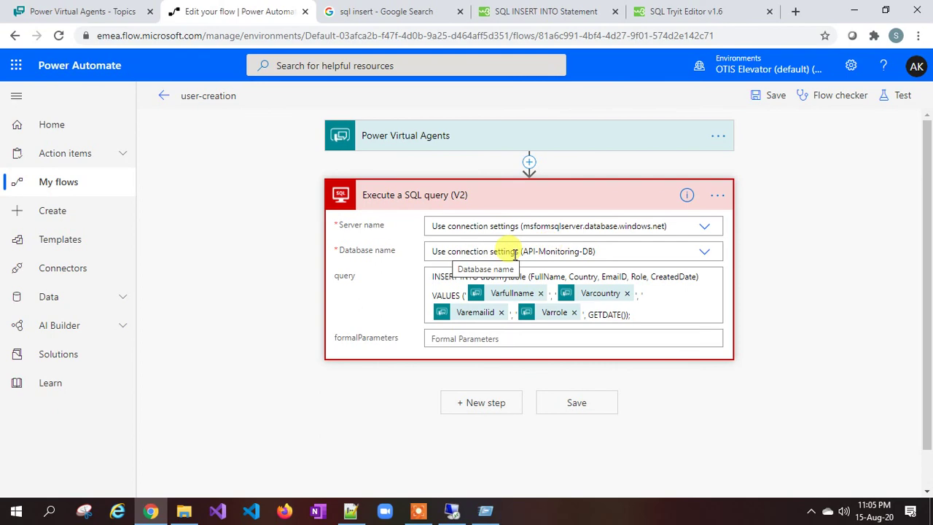
pyautogui.hotkey('alt', 'Tab')
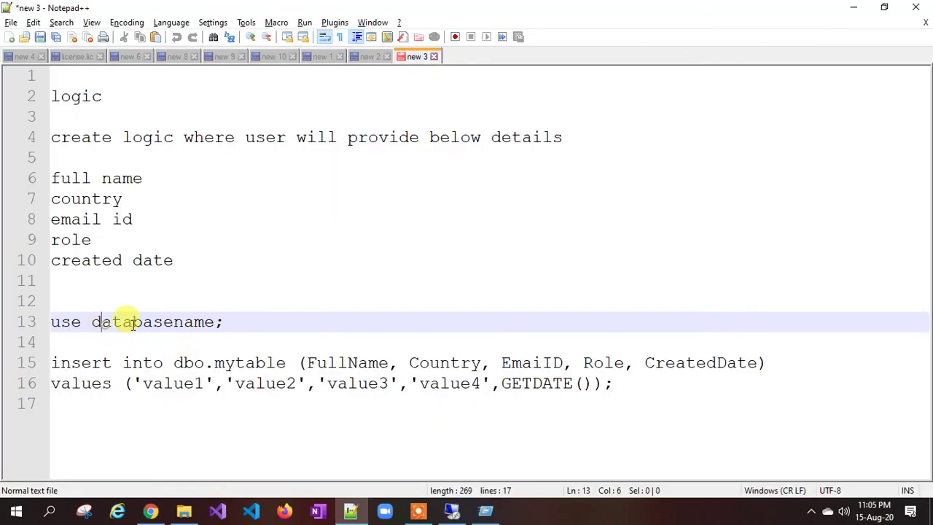
pyautogui.click(177, 322)
pyautogui.click(234, 325)
pyautogui.hotkey('alt', 'Tab')
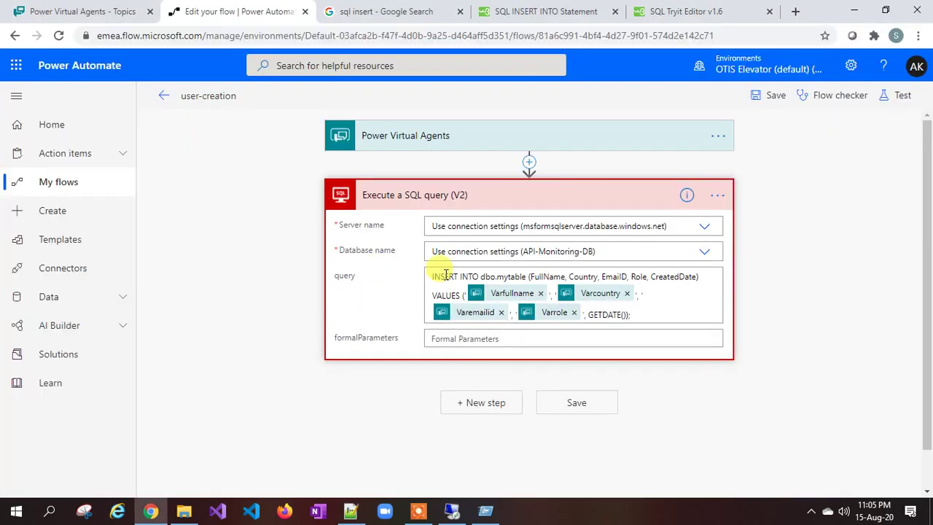
pyautogui.hotkey('alt', 'Tab')
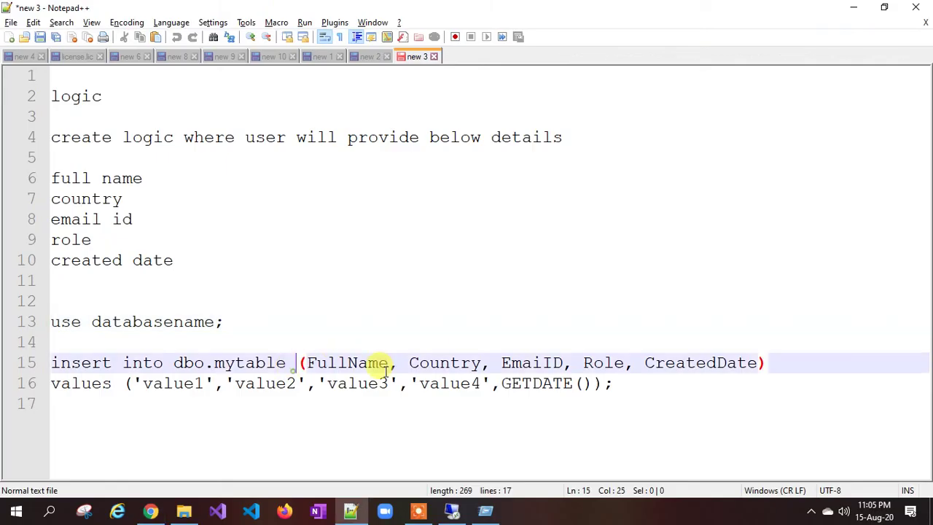
pyautogui.moveTo(615, 384); pyautogui.dragTo(52, 363)
pyautogui.click(114, 363)
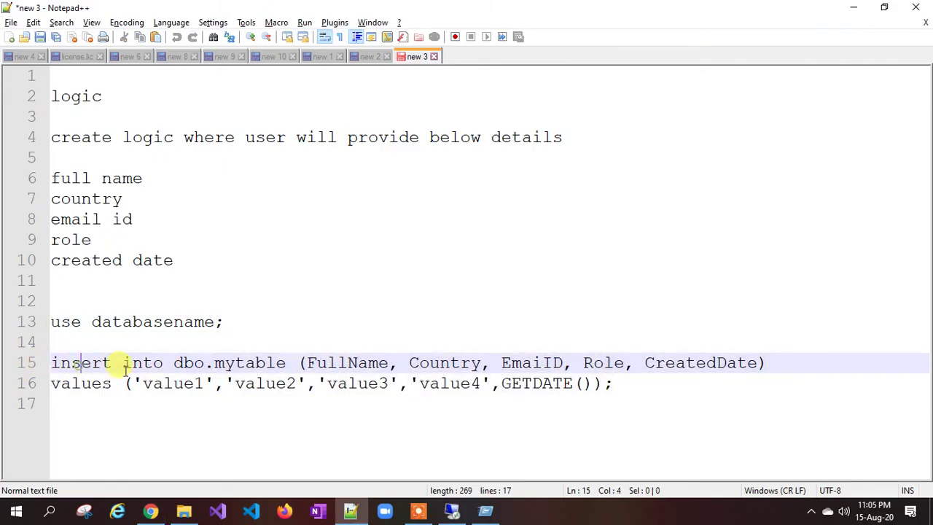
pyautogui.click(75, 383)
pyautogui.hotkey('alt', 'Tab')
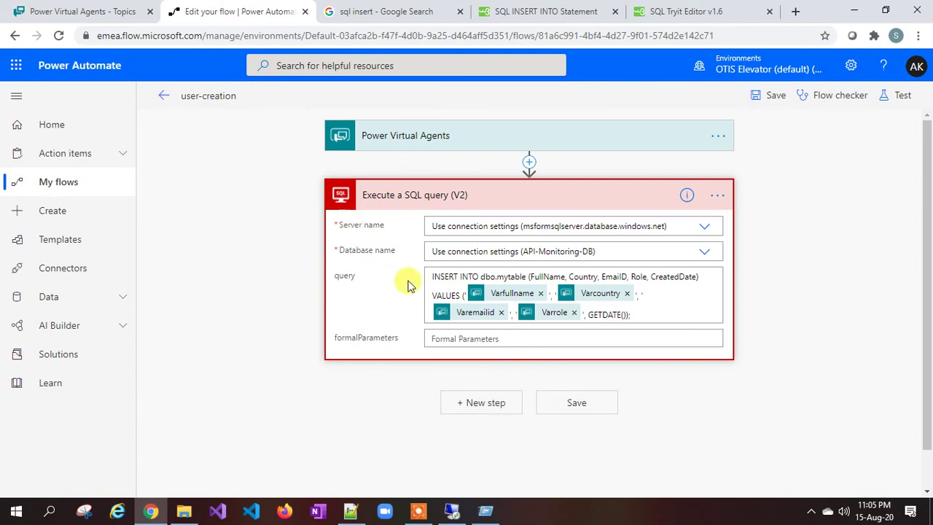
pyautogui.hotkey('alt', 'Tab')
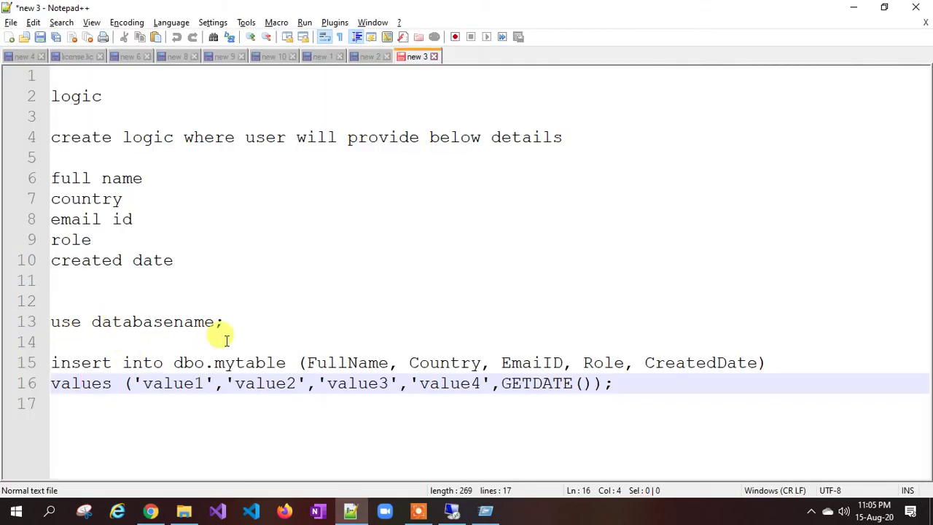
pyautogui.hotkey('alt', 'Tab')
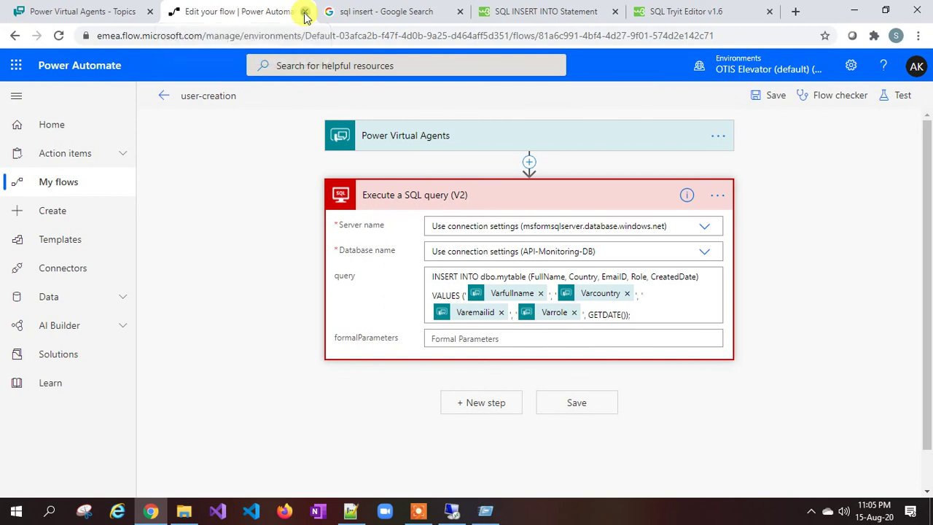
# Step: Close the flow tab, send 'create user' in the test bot and reply with the full name
pyautogui.click(306, 13)
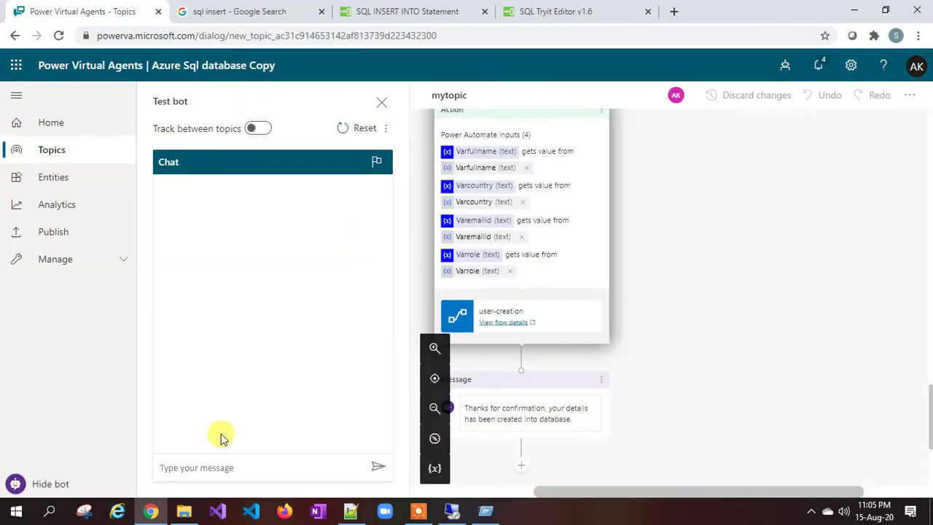
pyautogui.click(221, 466)
pyautogui.write('create user')
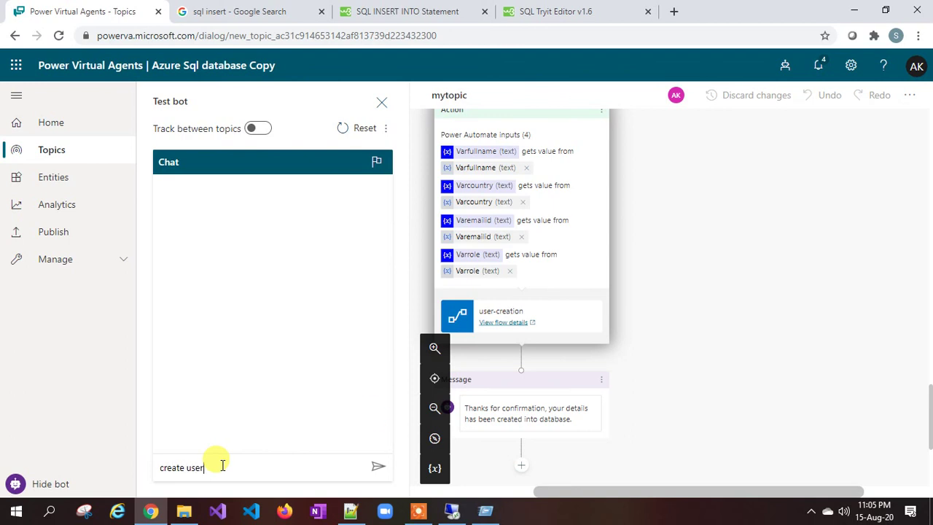
pyautogui.press('Return')
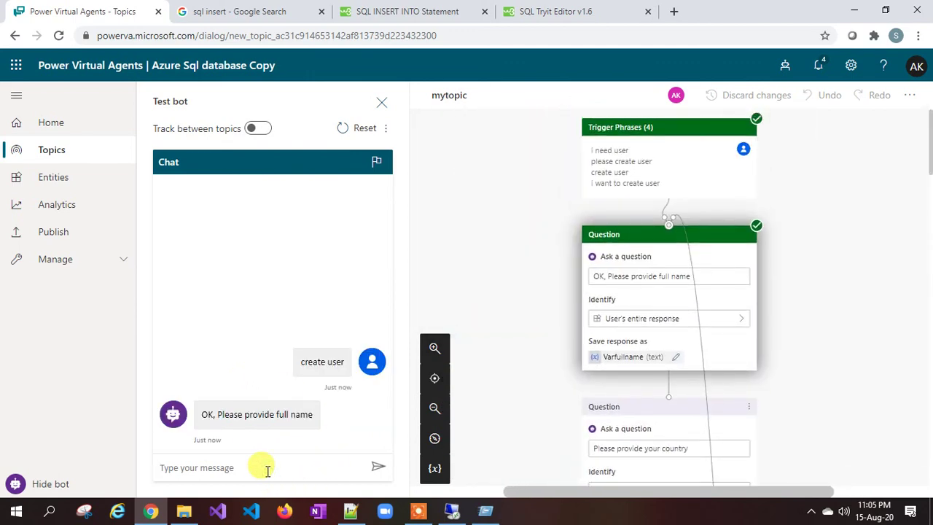
pyautogui.press('Return')
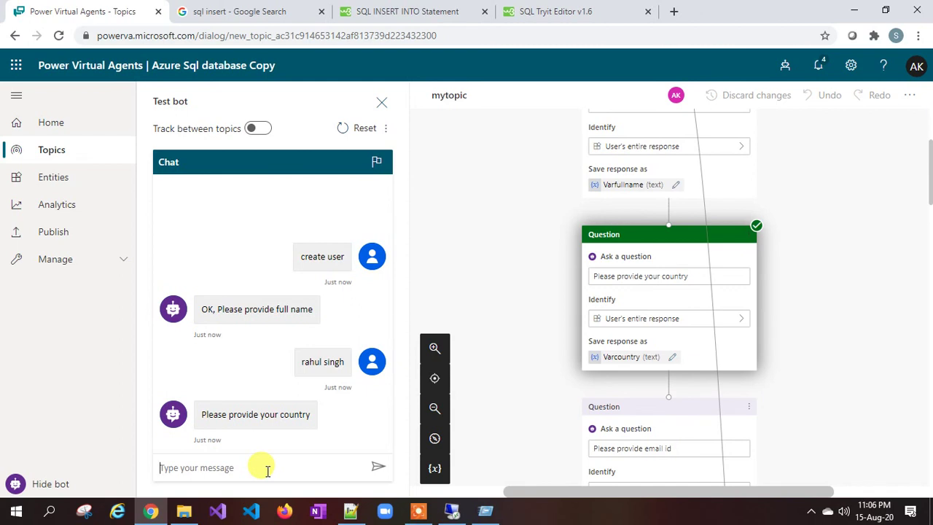
# Step: Reply with the country and email address, choose the Basic role, and confirm Yes
pyautogui.write('I')
pyautogui.press('Return')
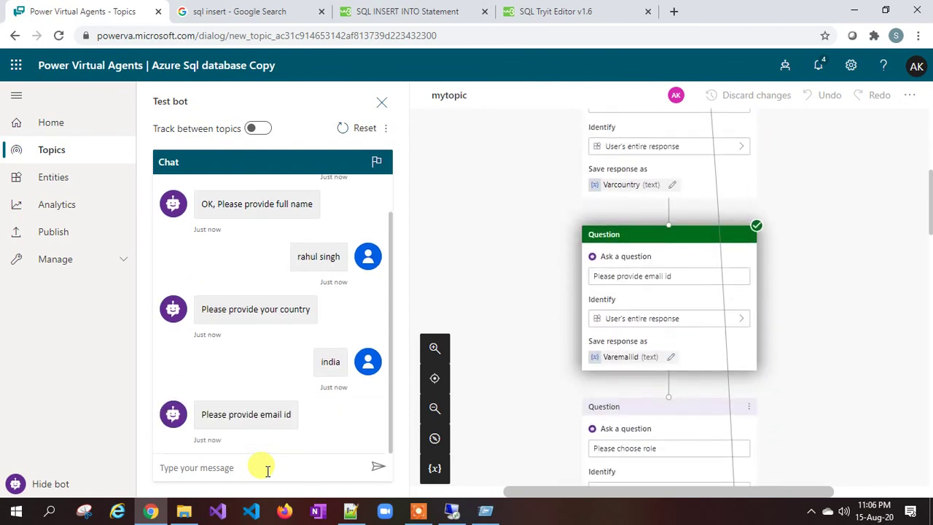
pyautogui.press('Return')
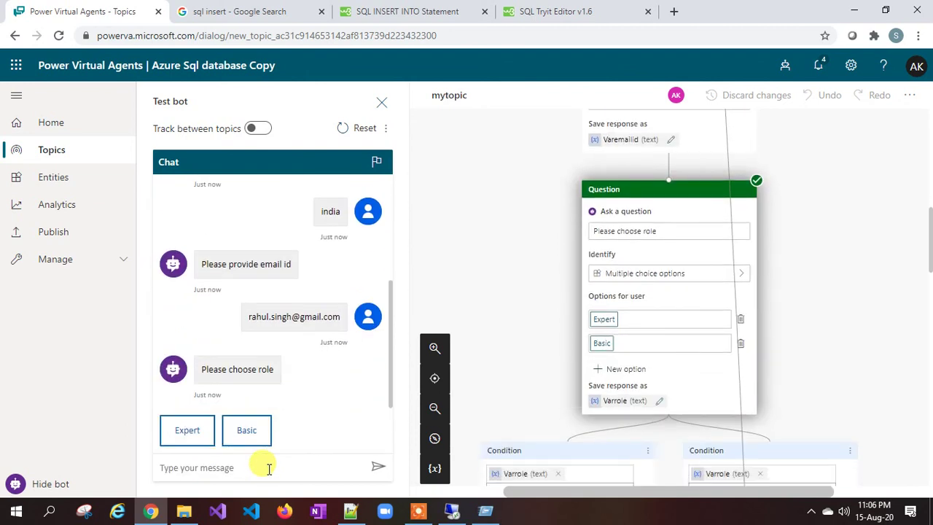
pyautogui.click(184, 434)
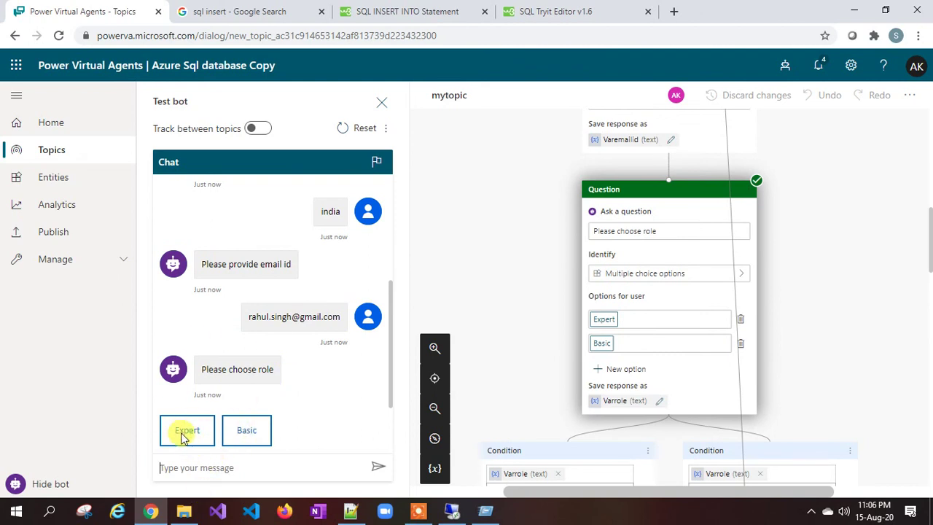
pyautogui.click(246, 432)
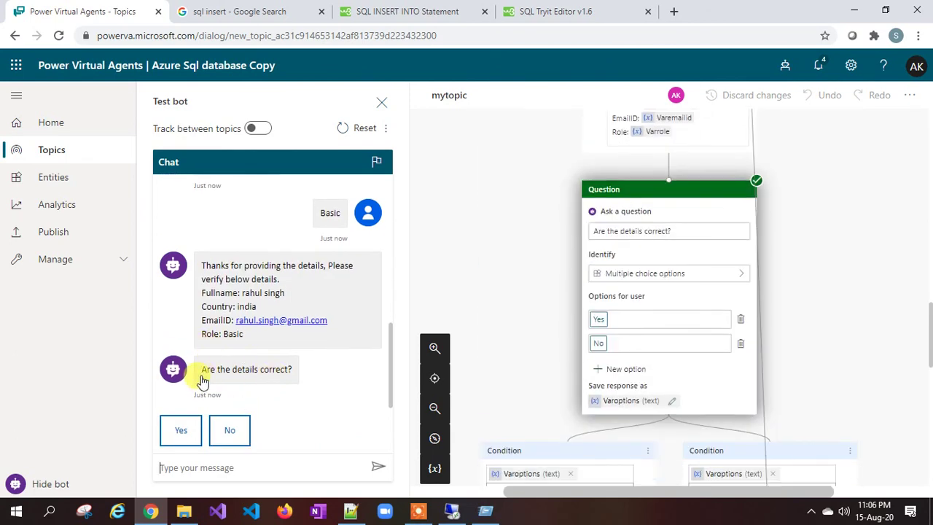
pyautogui.click(182, 435)
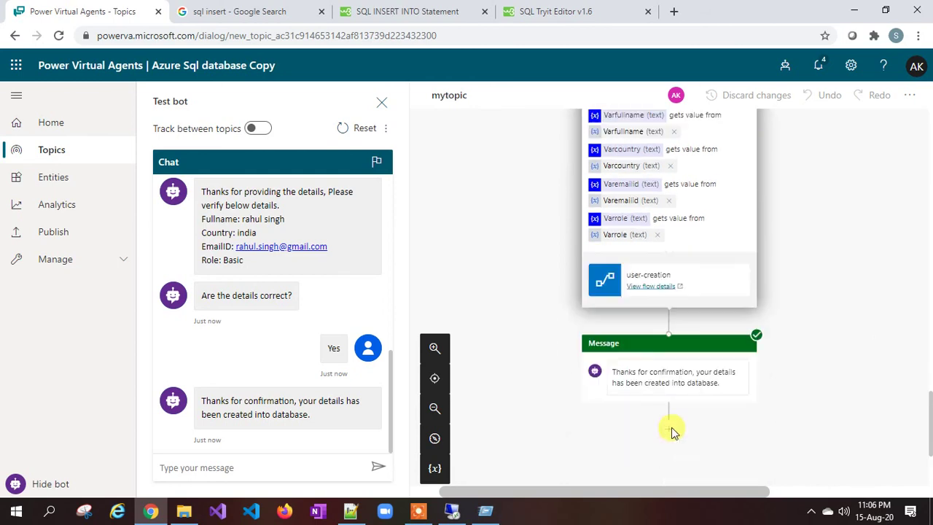
# Step: Re-run 'select * from dbo.mytable' in SSMS and inspect the new Basic-role user in row 3
pyautogui.click(452, 509)
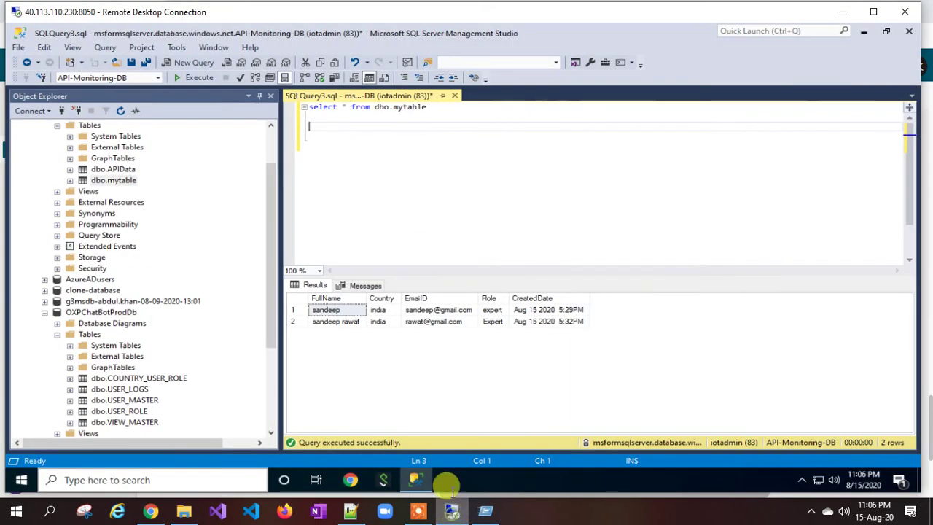
pyautogui.click(428, 107)
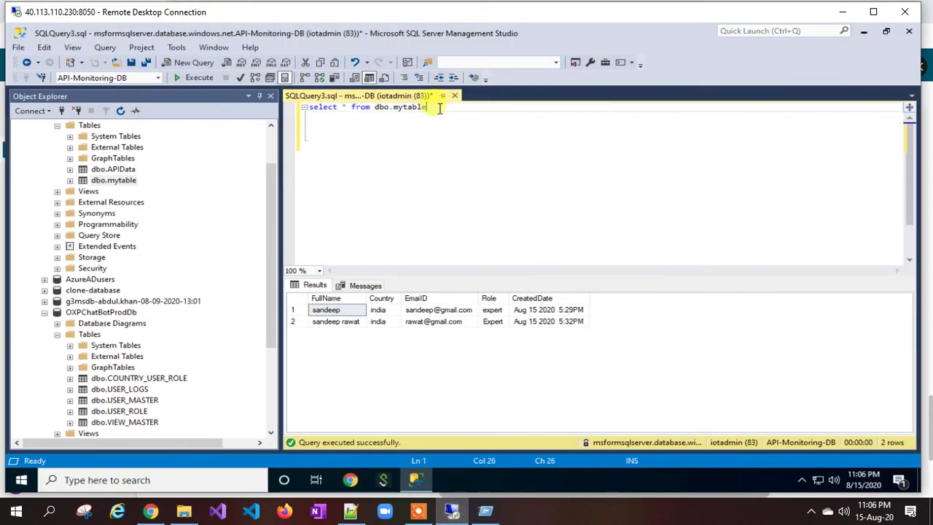
pyautogui.click(187, 79)
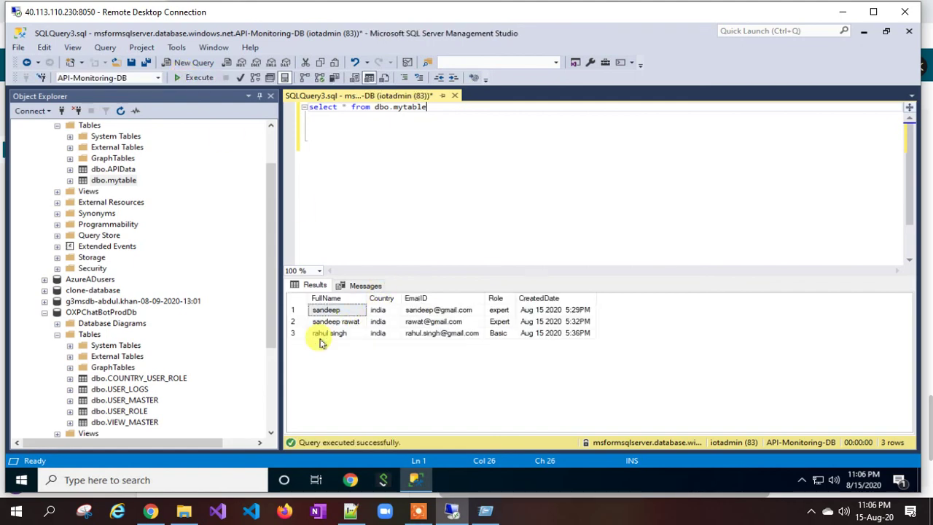
pyautogui.click(325, 333)
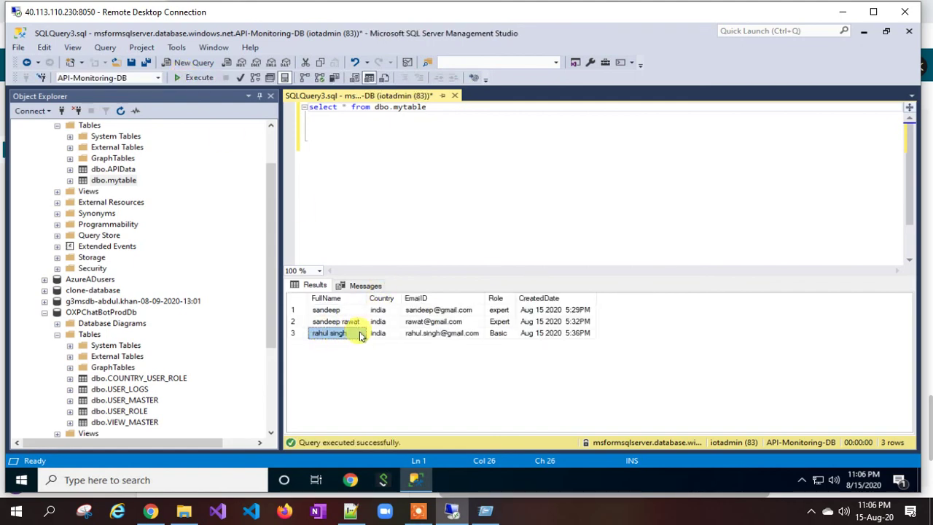
pyautogui.click(541, 337)
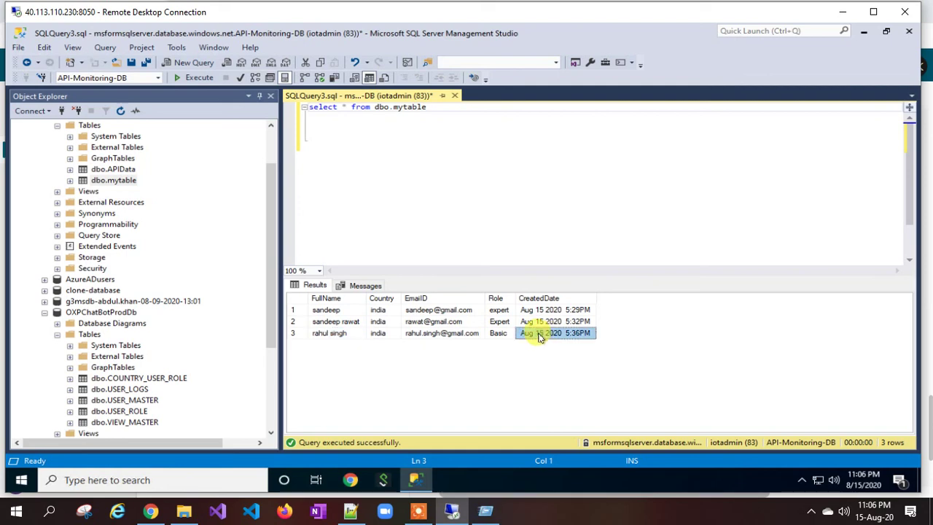
pyautogui.click(337, 334)
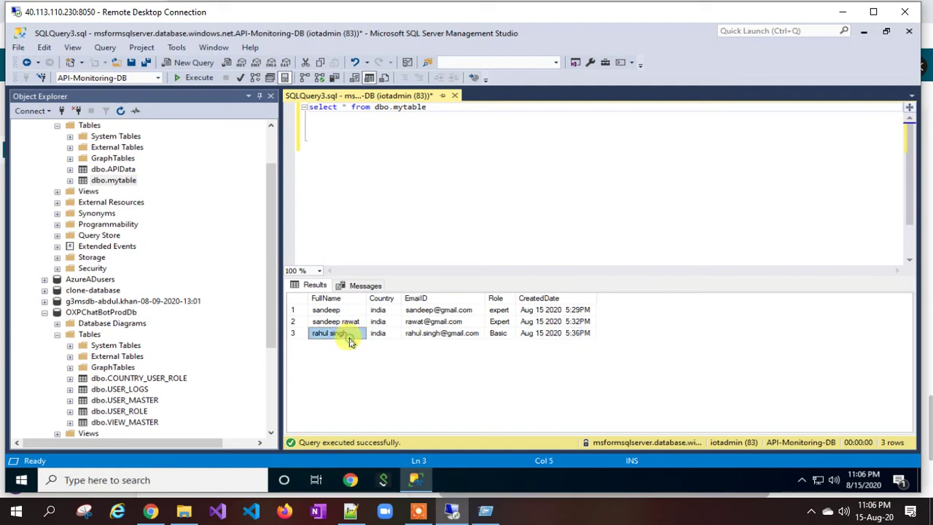
pyautogui.click(151, 512)
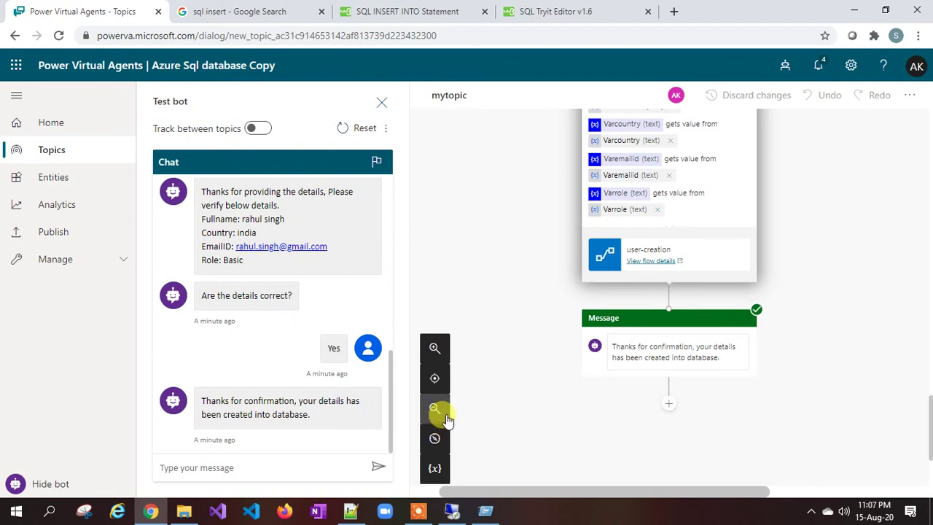
pyautogui.click(419, 510)
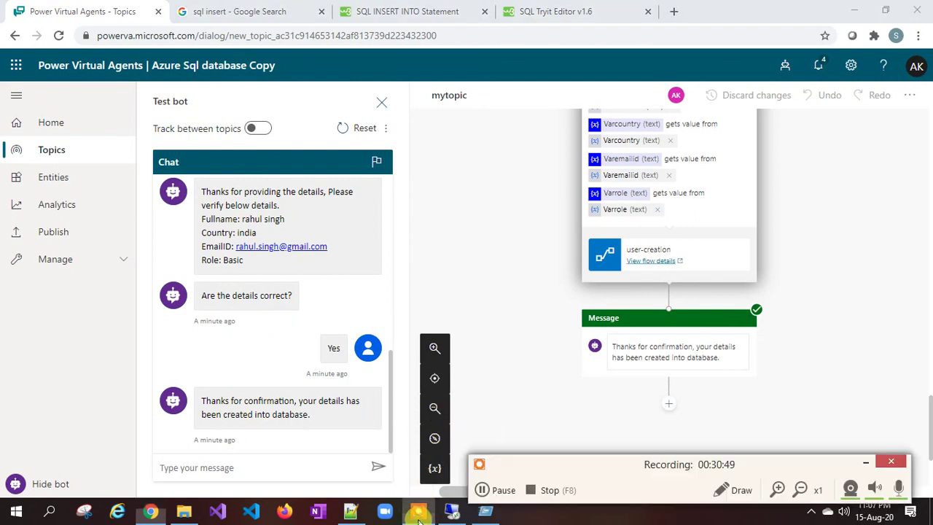